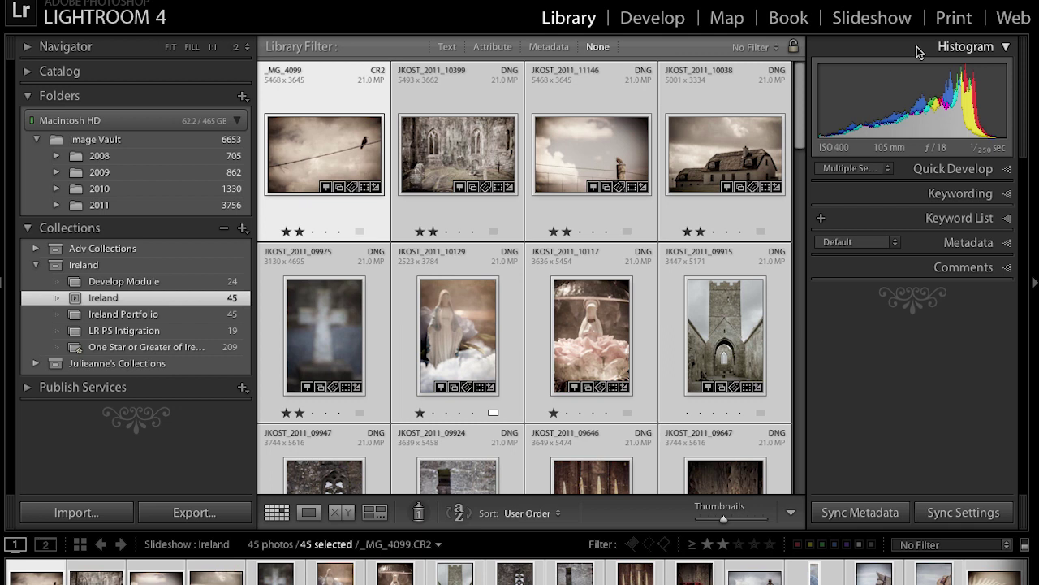
click(964, 25)
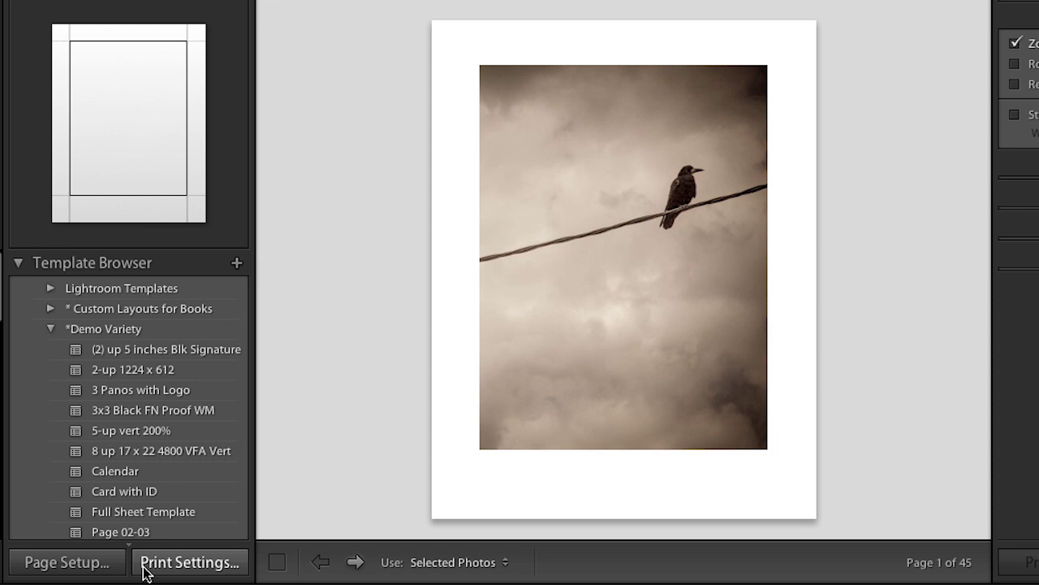
Step: In Page Setup, target the EPSON Stylus Pro 4800 with US B 11 x 17 in paper
click(96, 567)
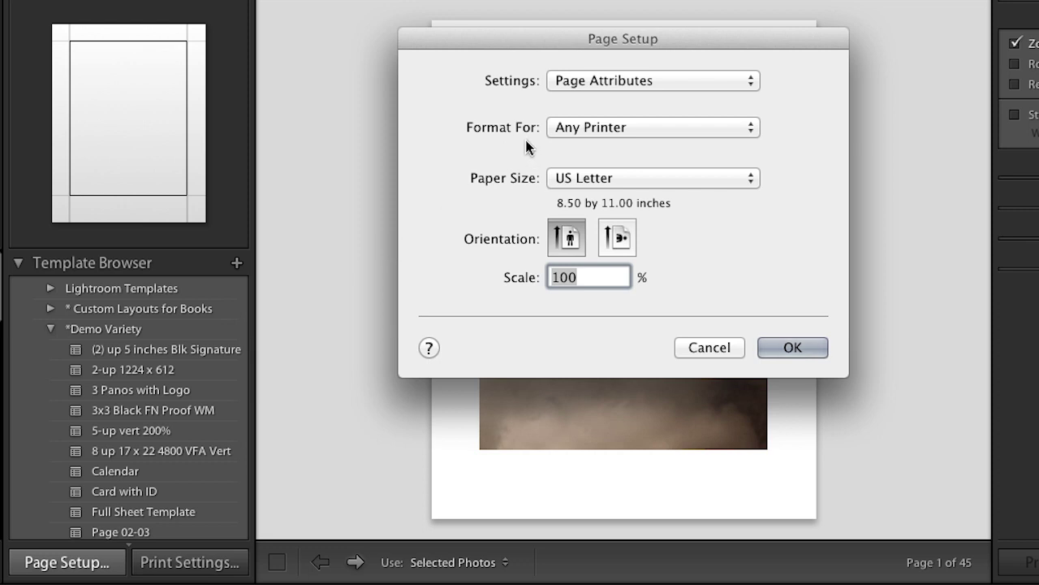
click(630, 128)
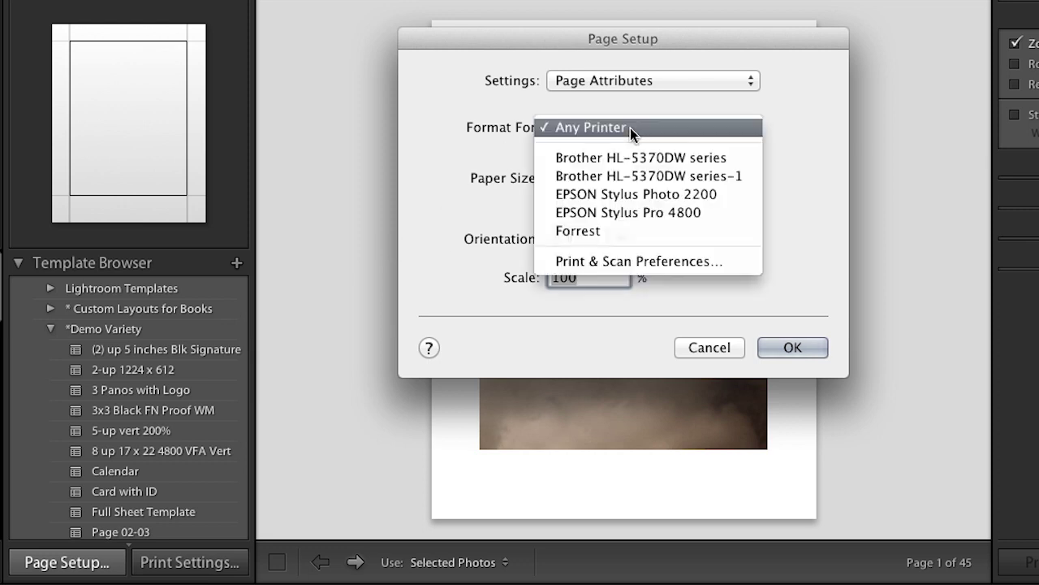
click(647, 211)
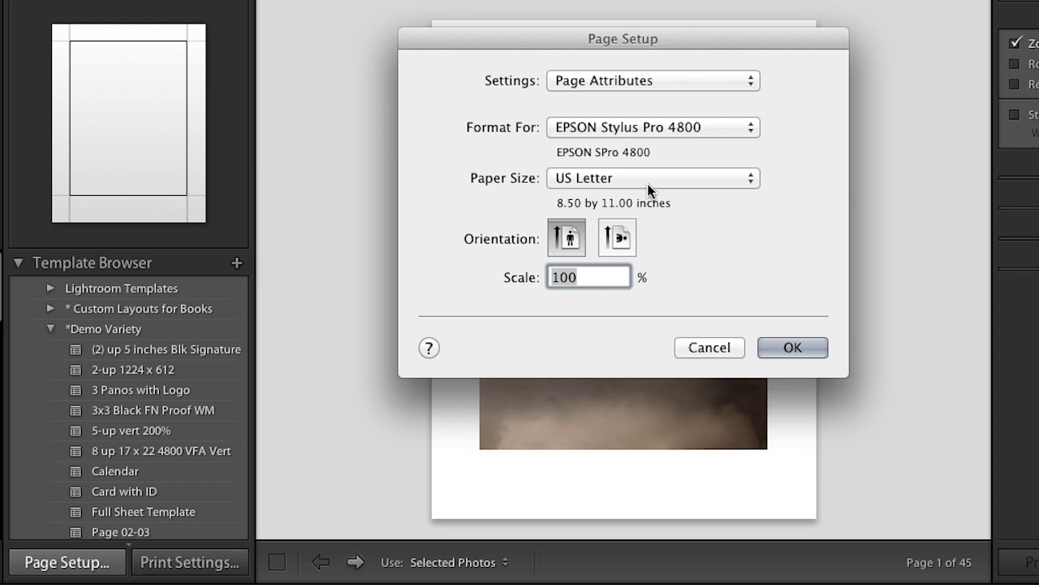
click(647, 180)
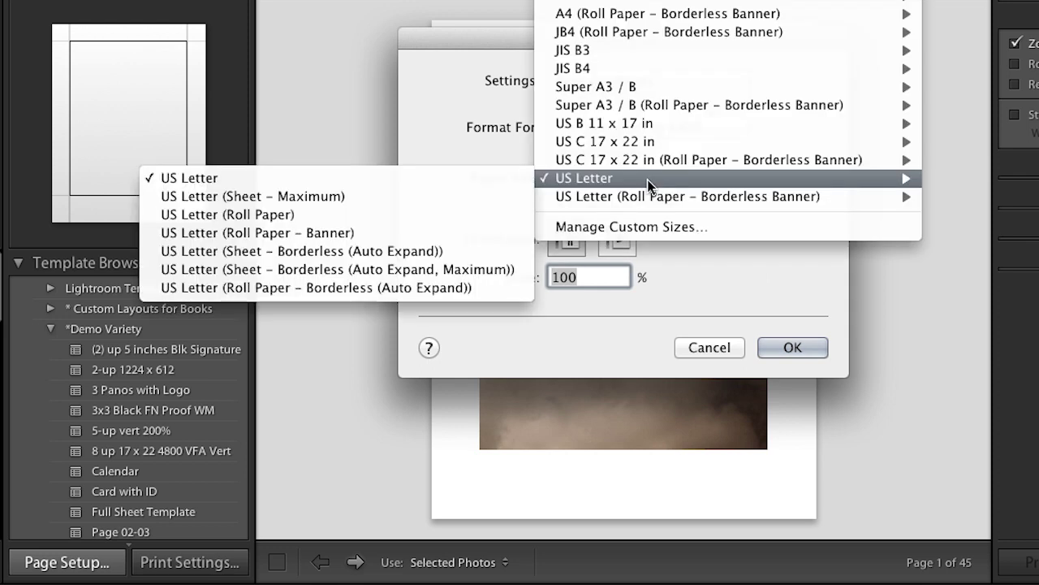
mouse_move(650, 129)
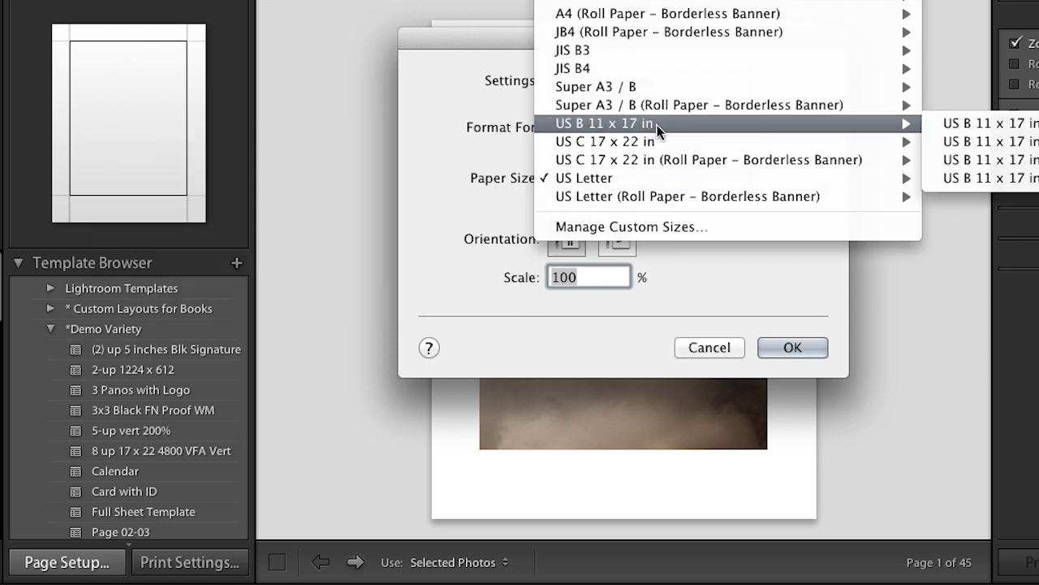
click(951, 124)
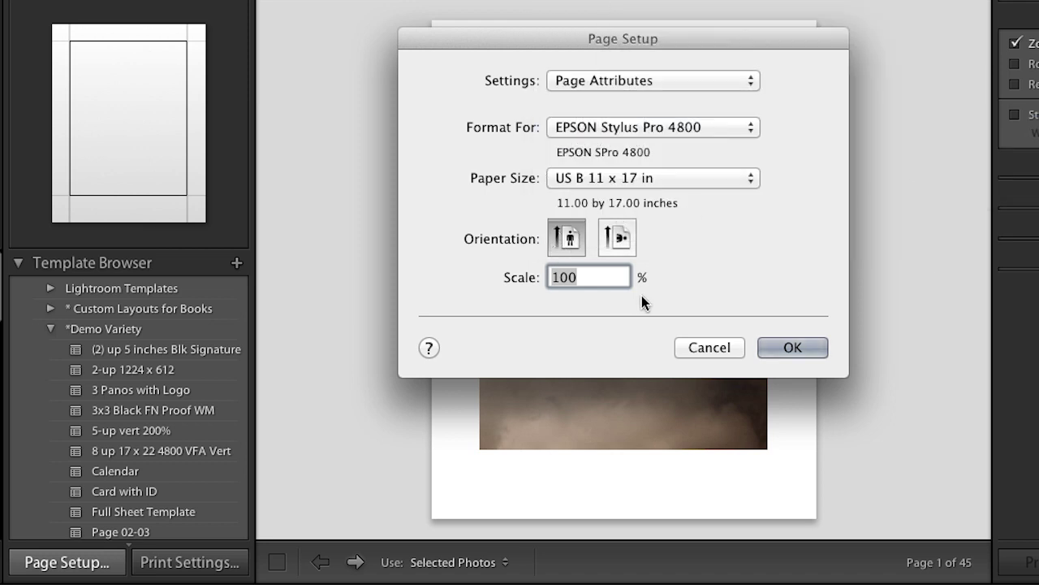
Step: Confirm the page setup and bring up the printer's Print Settings panel
click(784, 349)
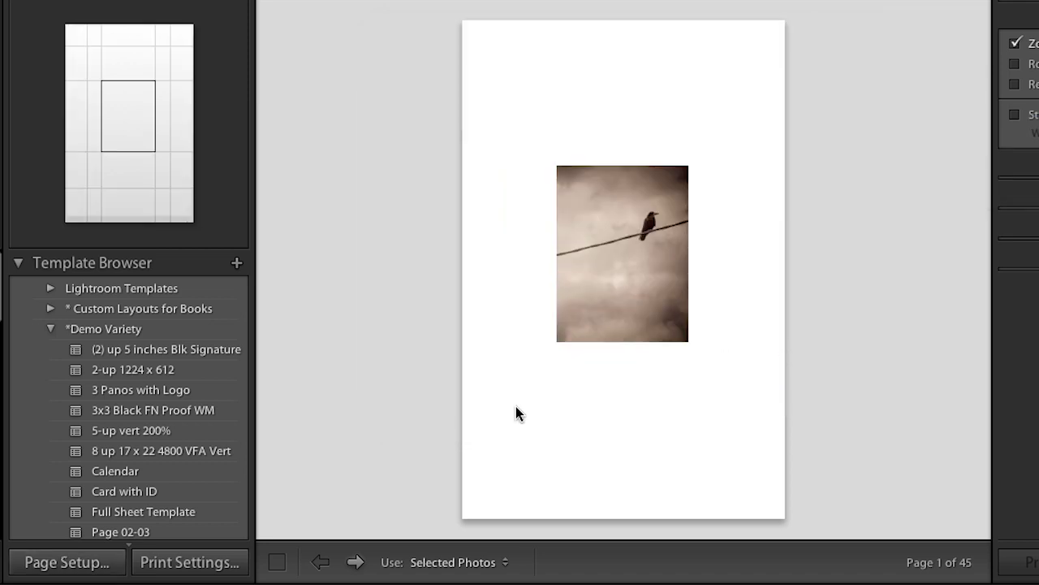
click(188, 562)
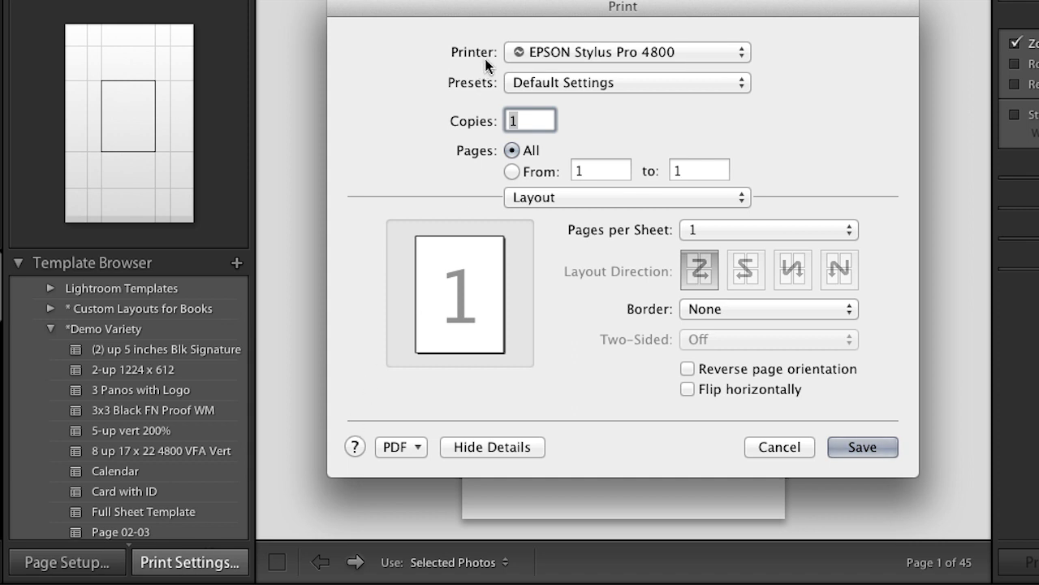
click(614, 204)
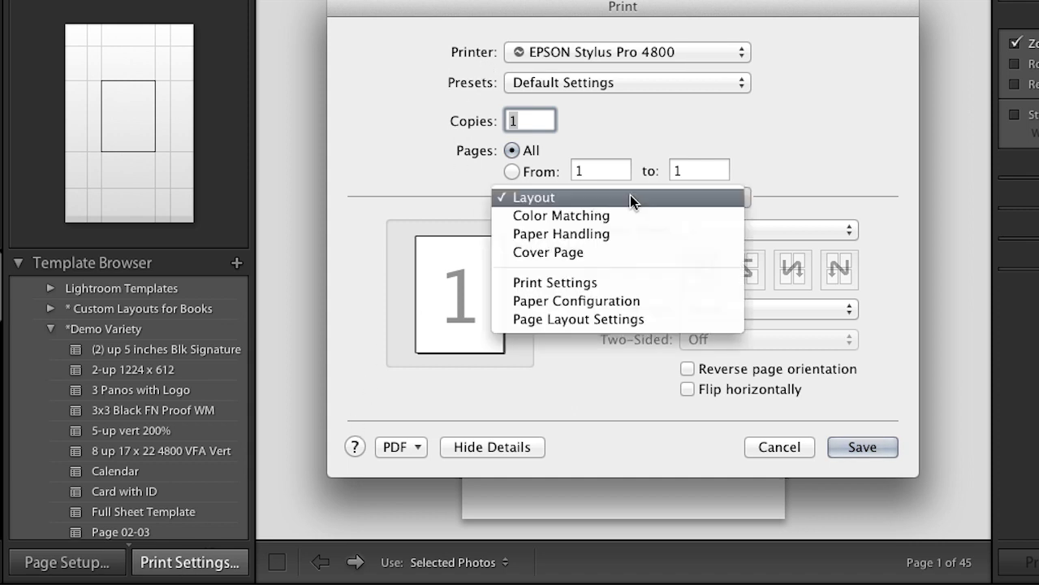
click(632, 281)
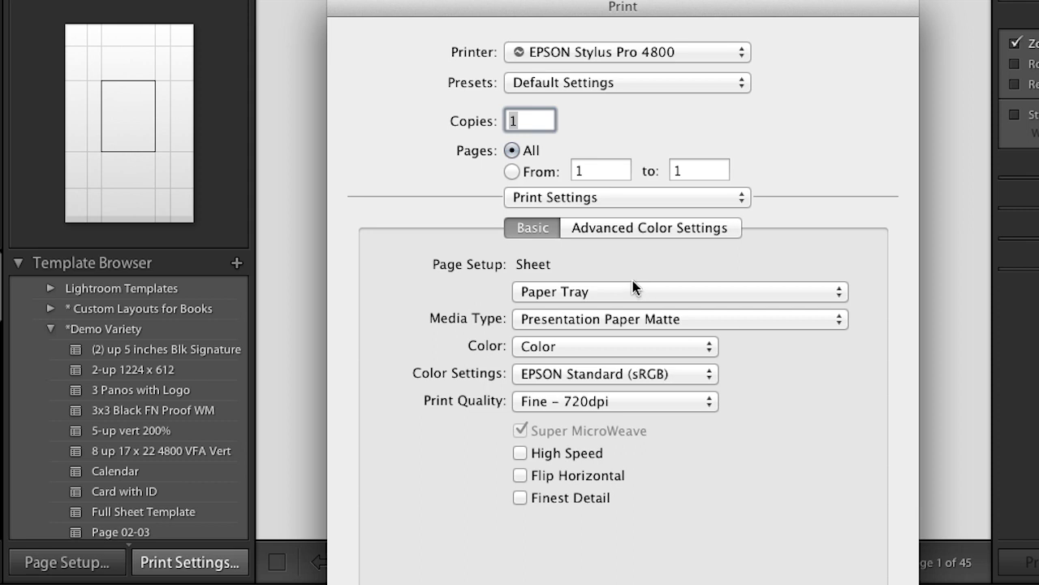
Step: Set the paper source to Manual Feed and the media type to Velvet Fine Art Paper
click(627, 287)
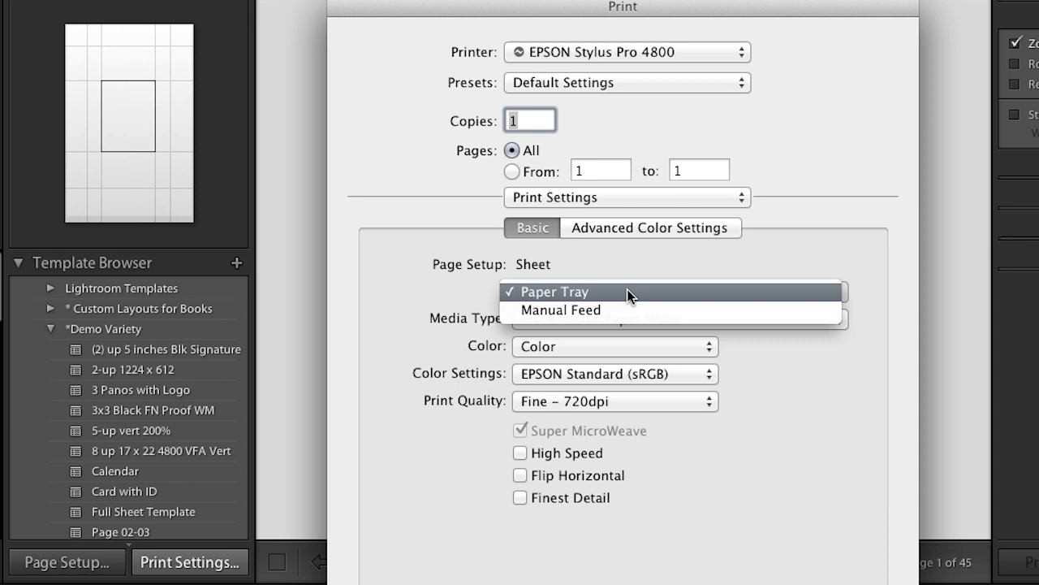
click(626, 307)
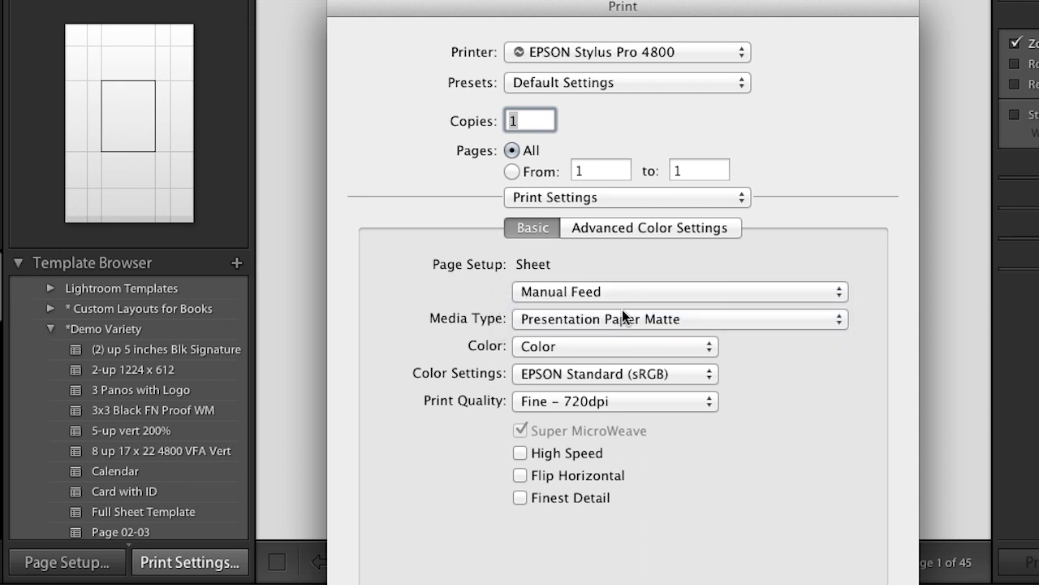
click(622, 313)
mouse_move(622, 318)
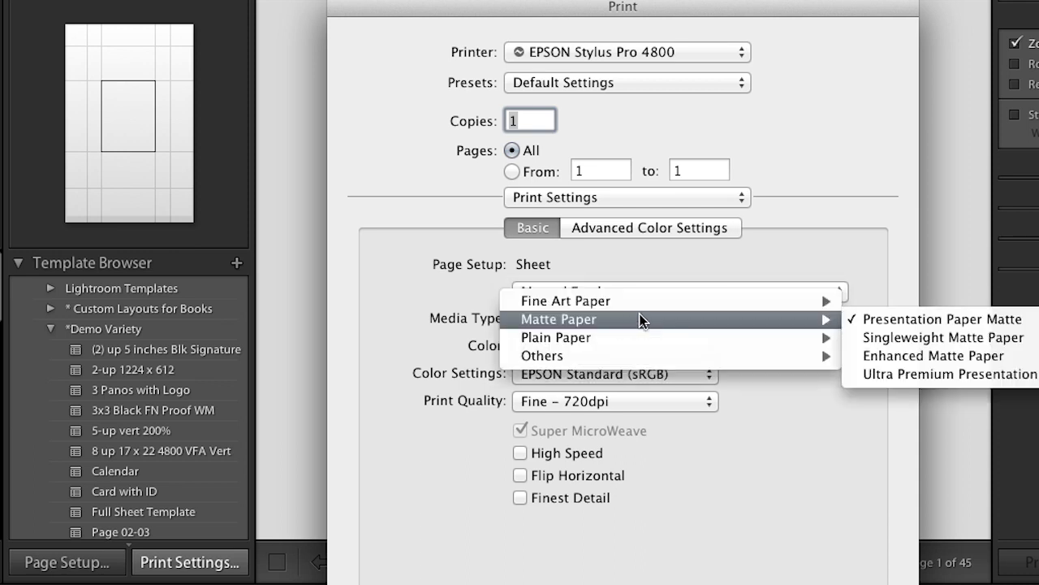
mouse_move(638, 301)
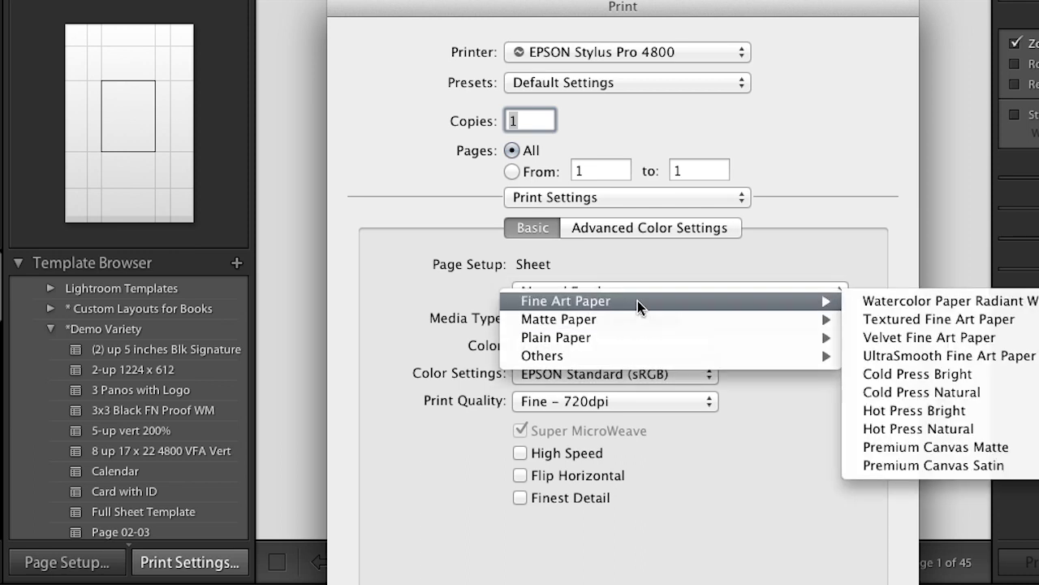
click(911, 336)
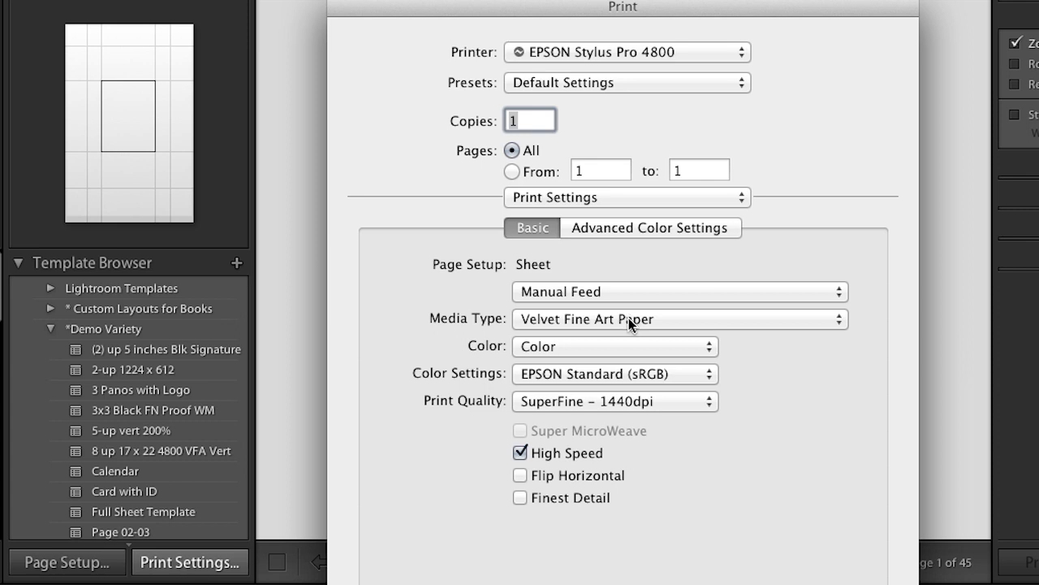
Step: Keep Color mode, set Color Settings to Off (No Color Adjustment), disable High Speed, and save
click(604, 354)
click(604, 353)
click(601, 364)
mouse_move(608, 374)
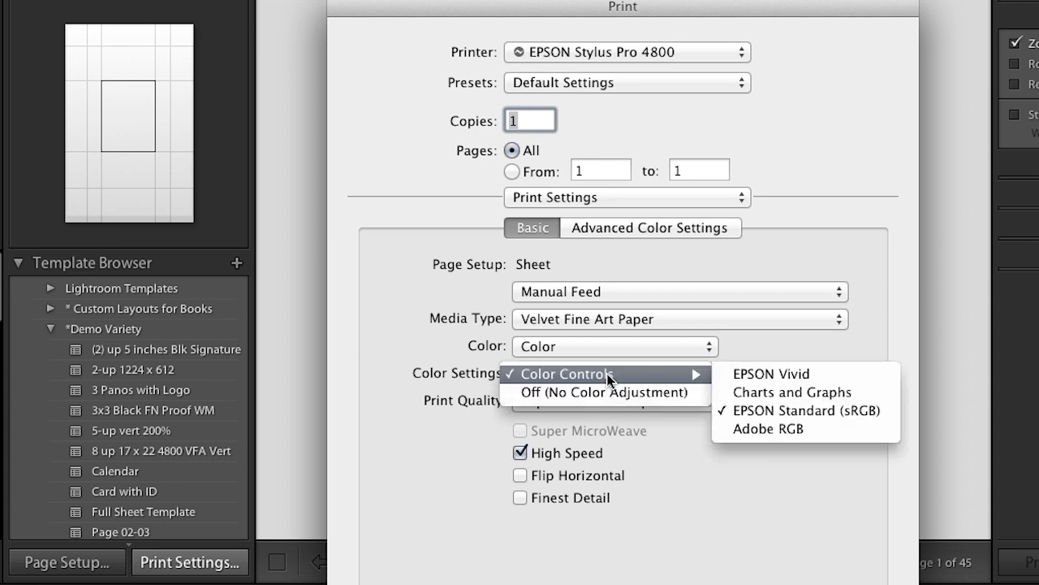
click(603, 390)
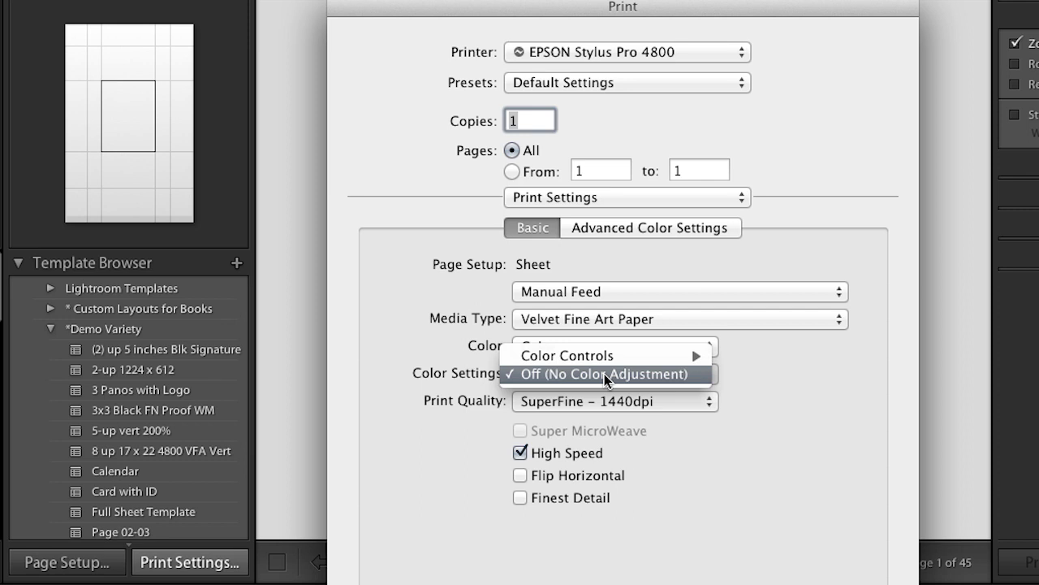
click(605, 374)
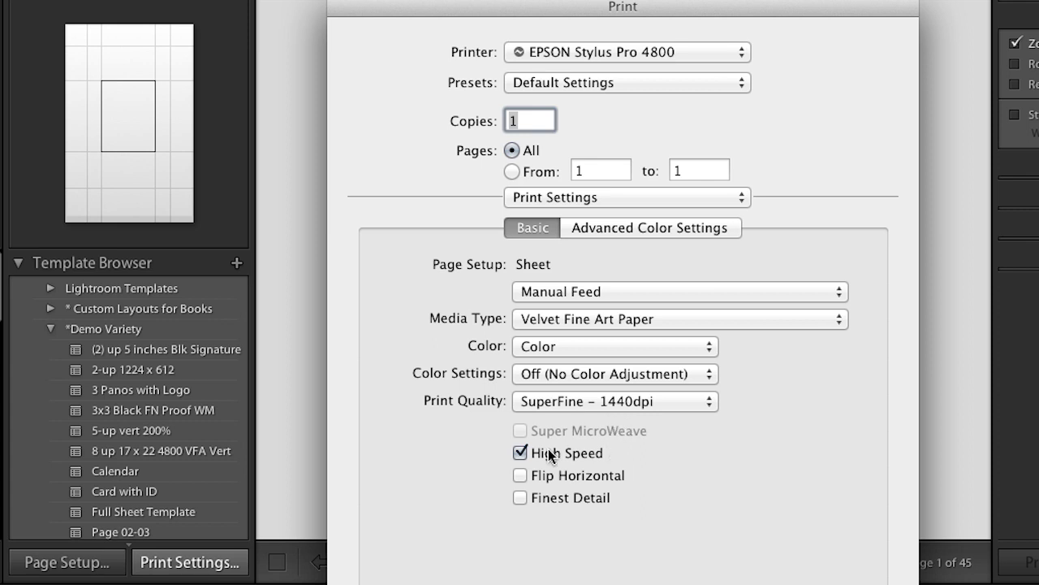
click(523, 460)
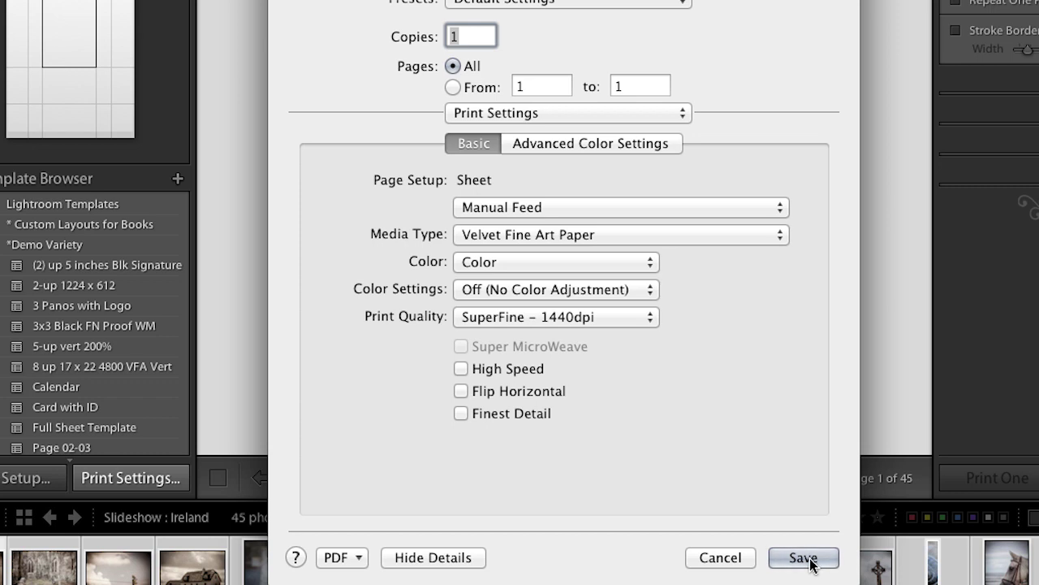
click(804, 559)
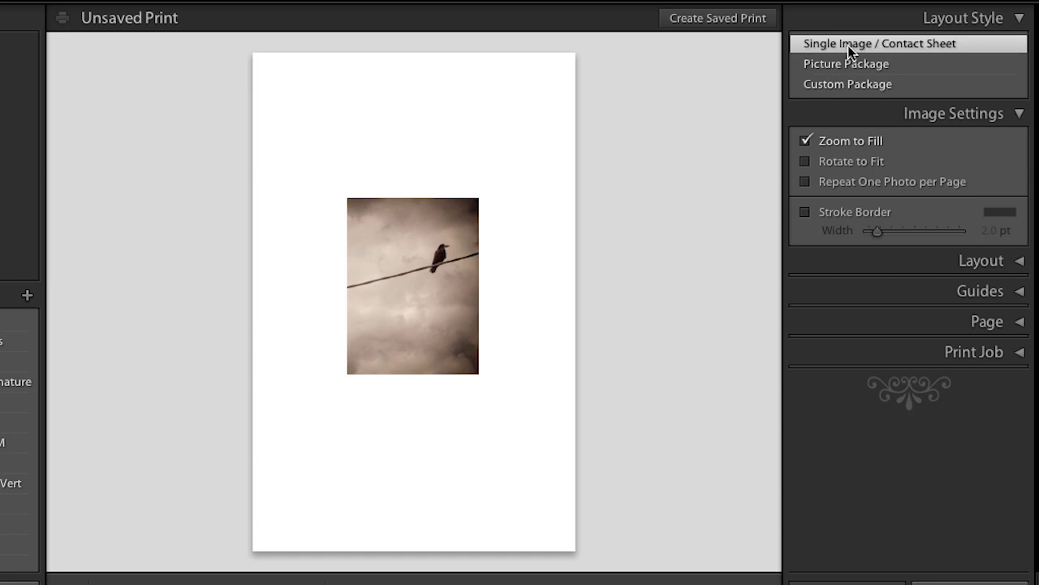
Step: Preview the package layout styles, then return to Single Image with Zoom to Fill and Rotate to Fit on
click(937, 64)
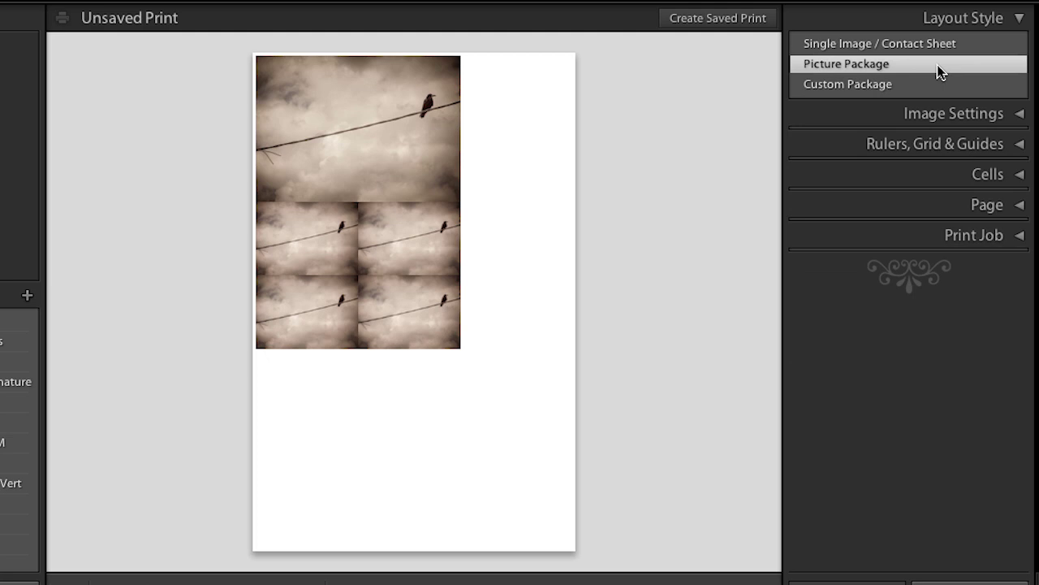
click(941, 84)
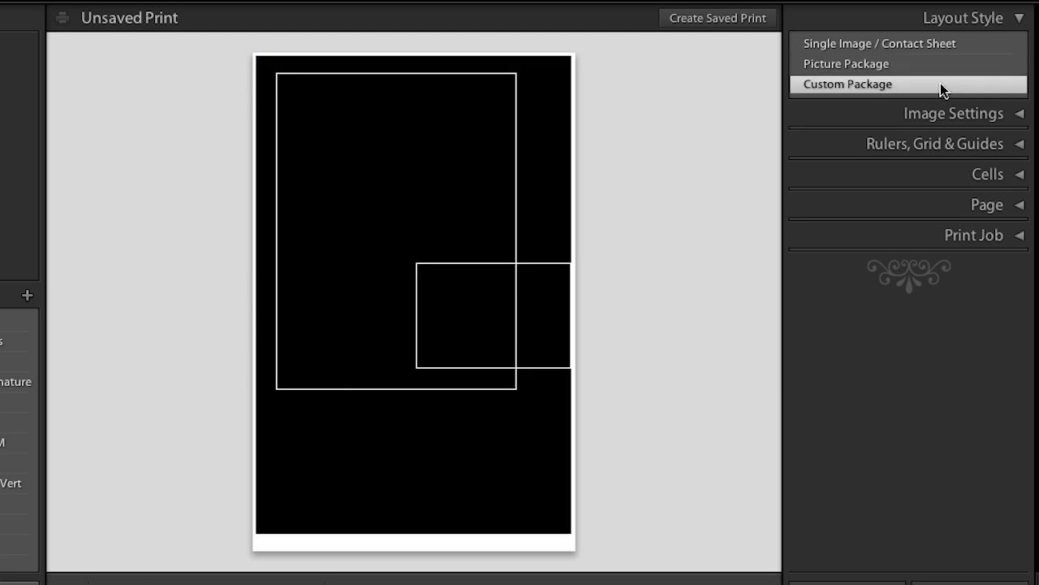
click(907, 43)
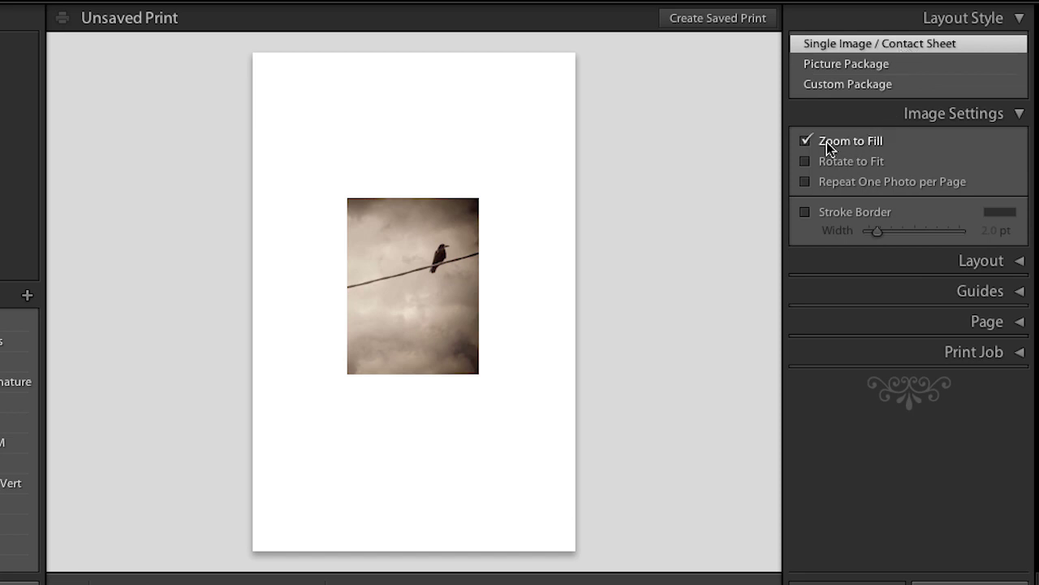
click(803, 140)
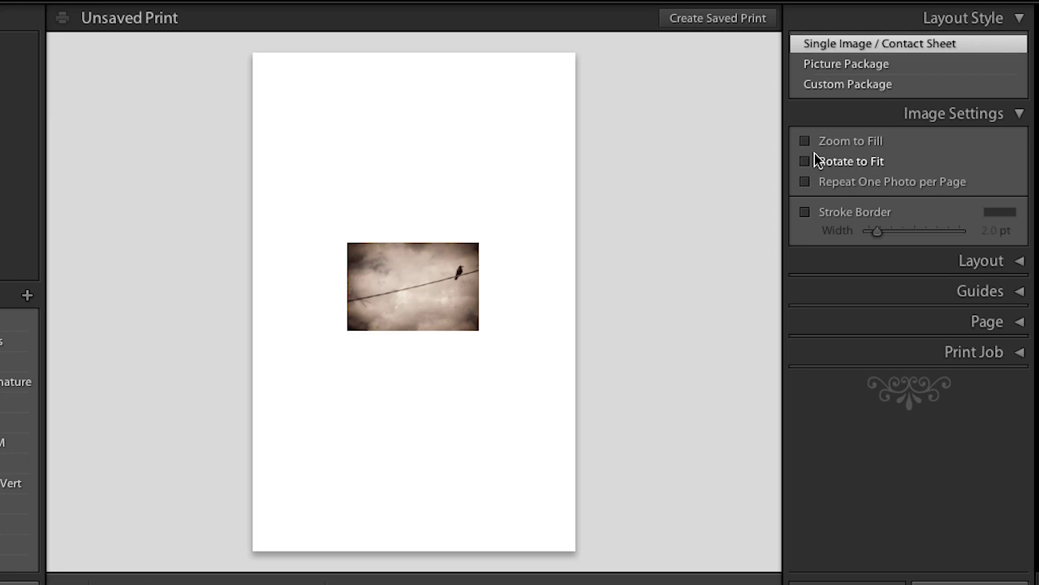
click(805, 144)
click(806, 161)
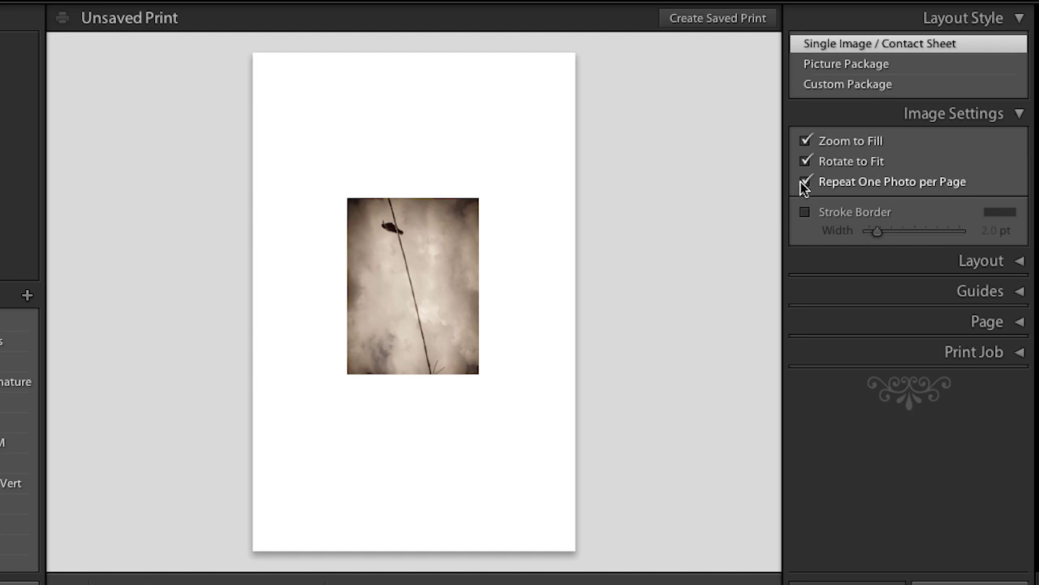
Step: Set the page grid to three rows, with a different photo in each cell
click(854, 262)
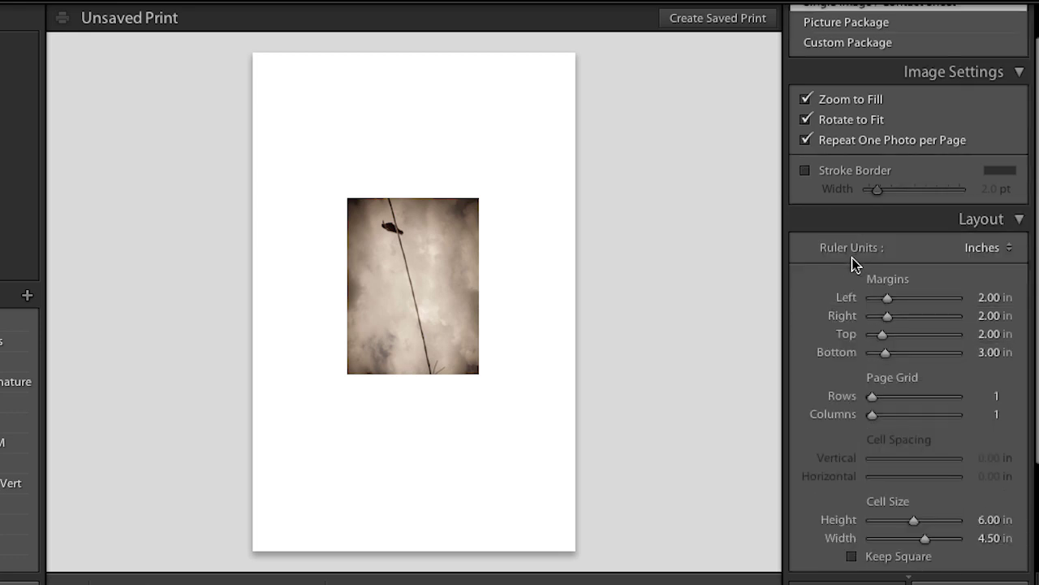
scroll(852, 260, down, 2)
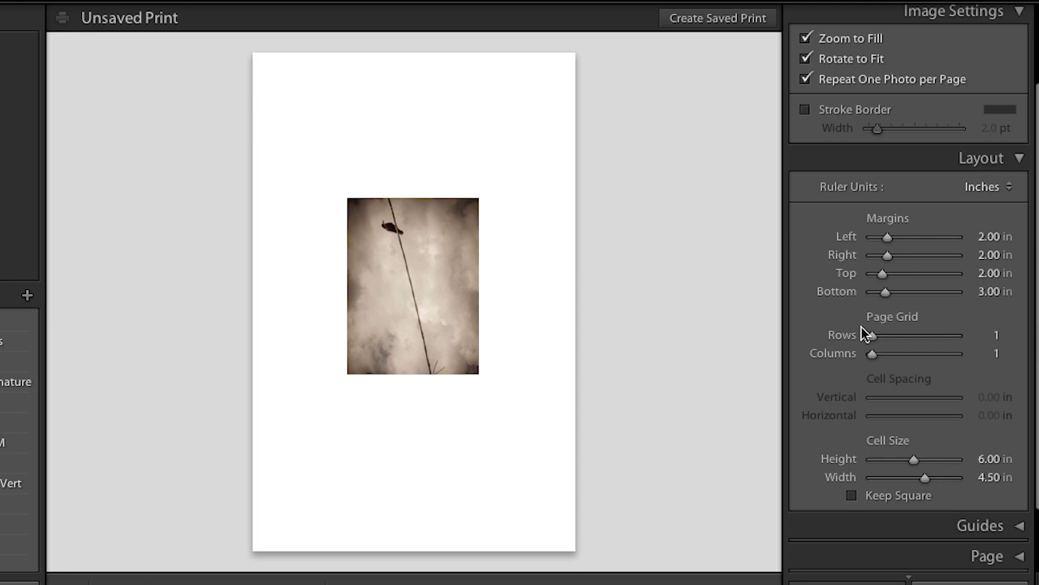
drag(870, 338, 879, 337)
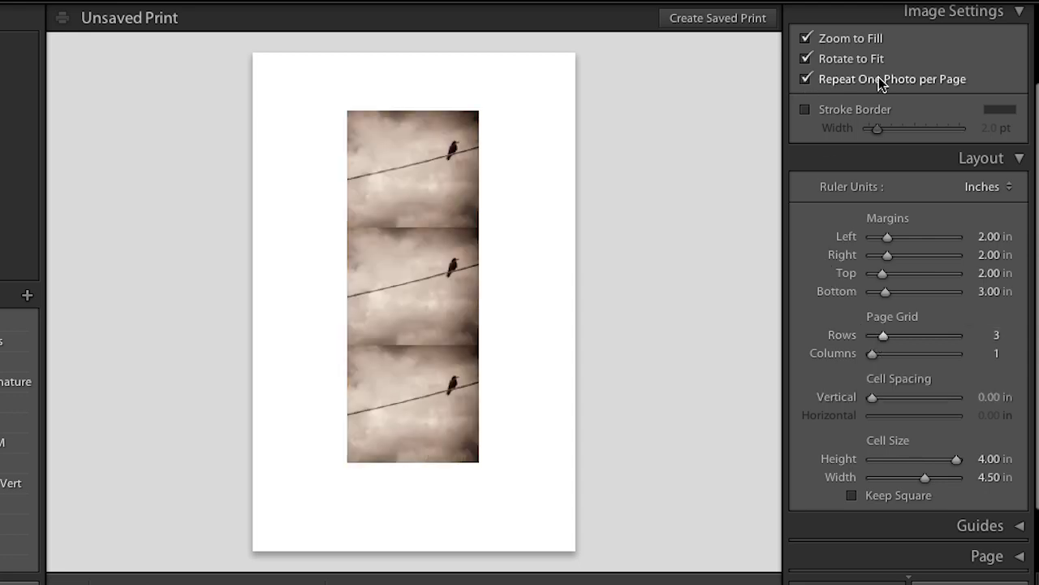
click(806, 79)
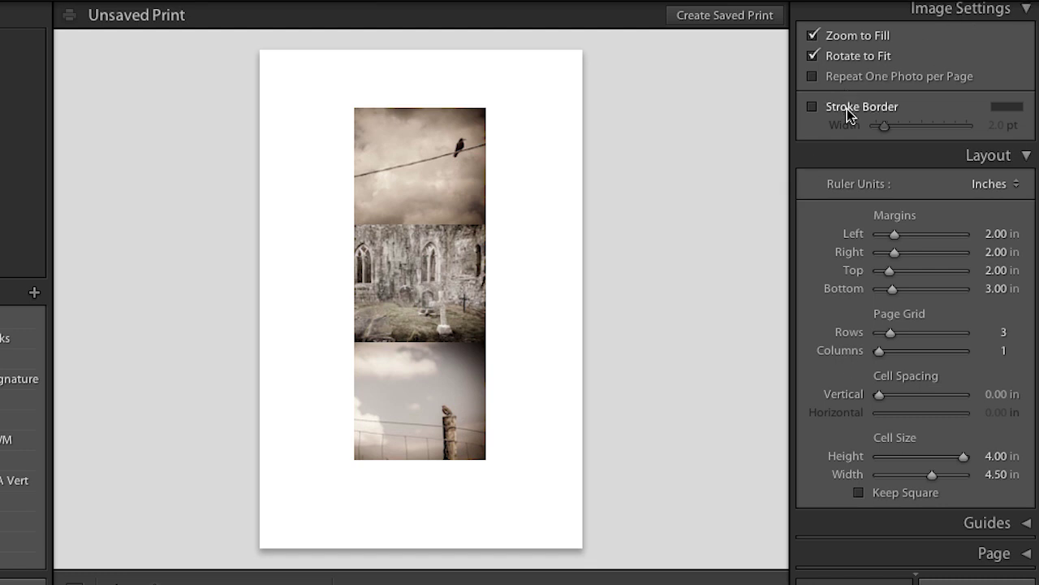
Step: Add a 3.8 pt black border and space the photos 0.95 in apart vertically
click(813, 108)
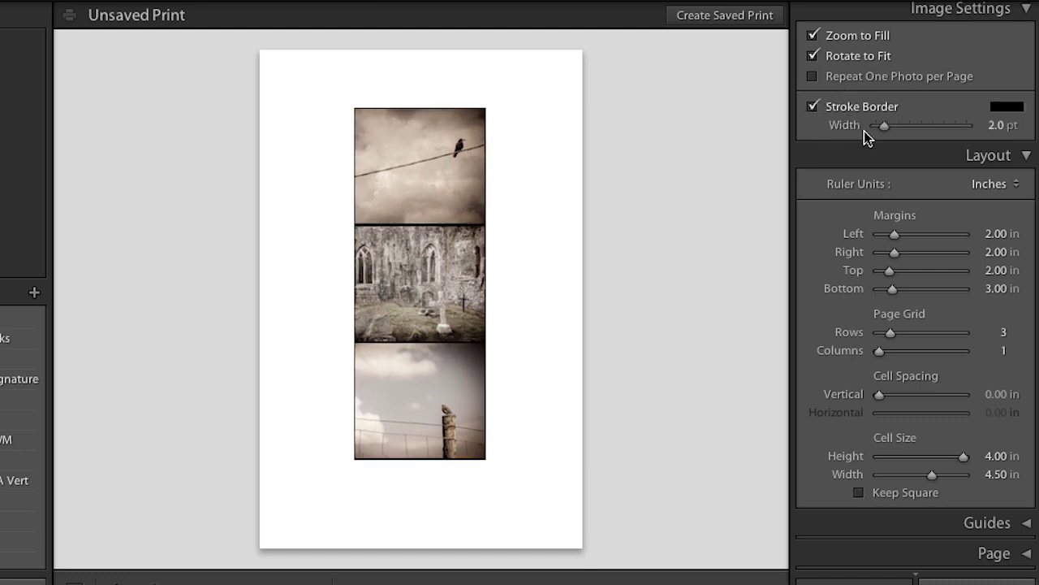
drag(884, 126, 892, 126)
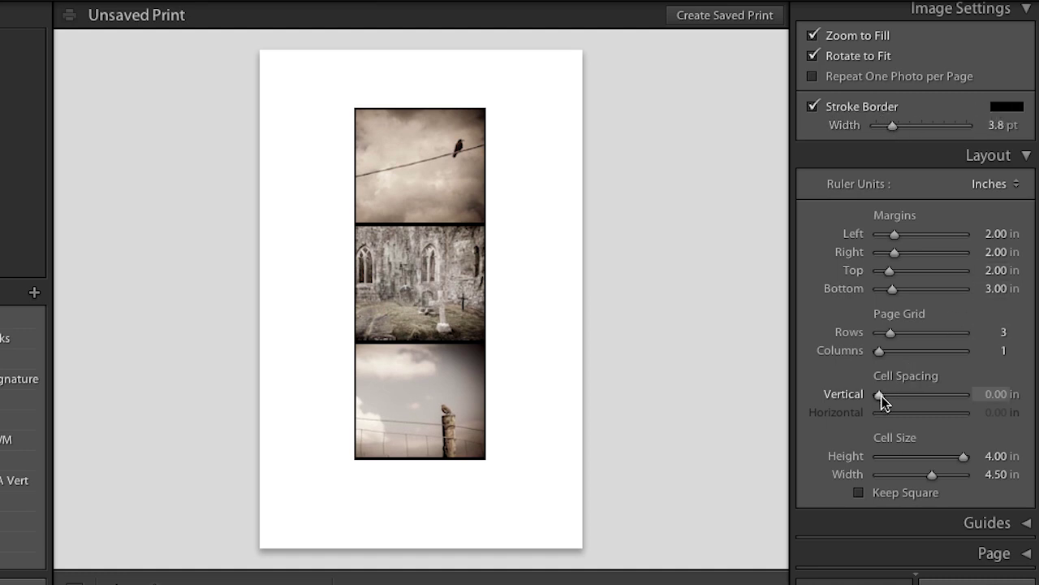
drag(880, 394, 894, 394)
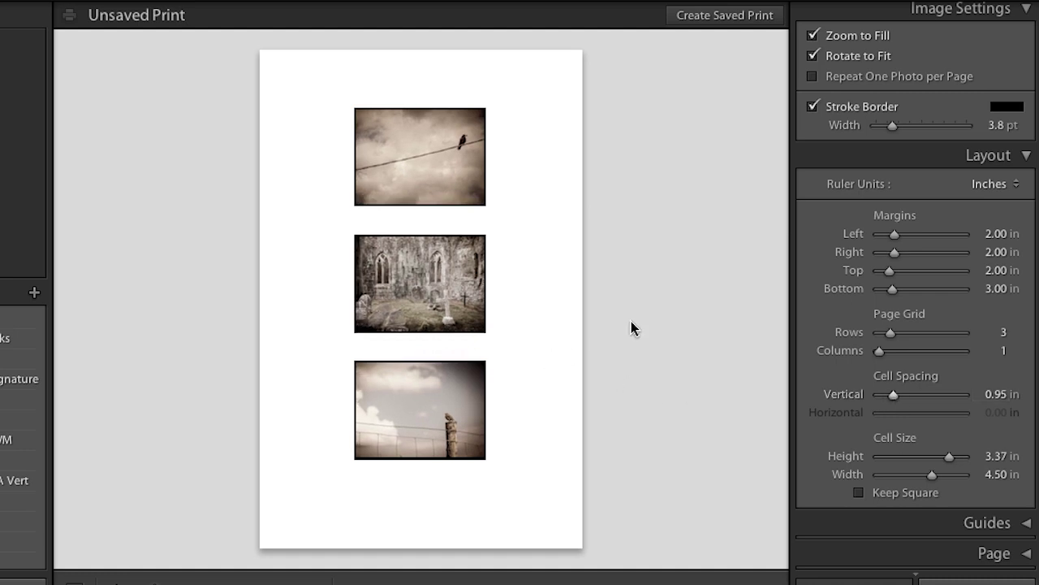
Step: Turn off Stroke Border, Zoom to Fill and Rotate to Fit for the stacked photos
click(813, 108)
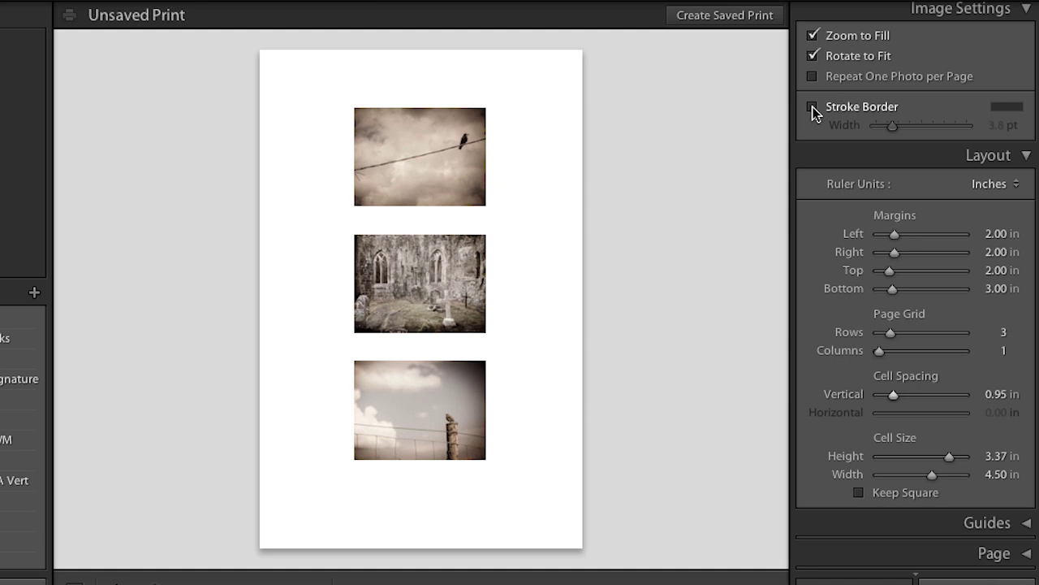
click(813, 55)
click(812, 35)
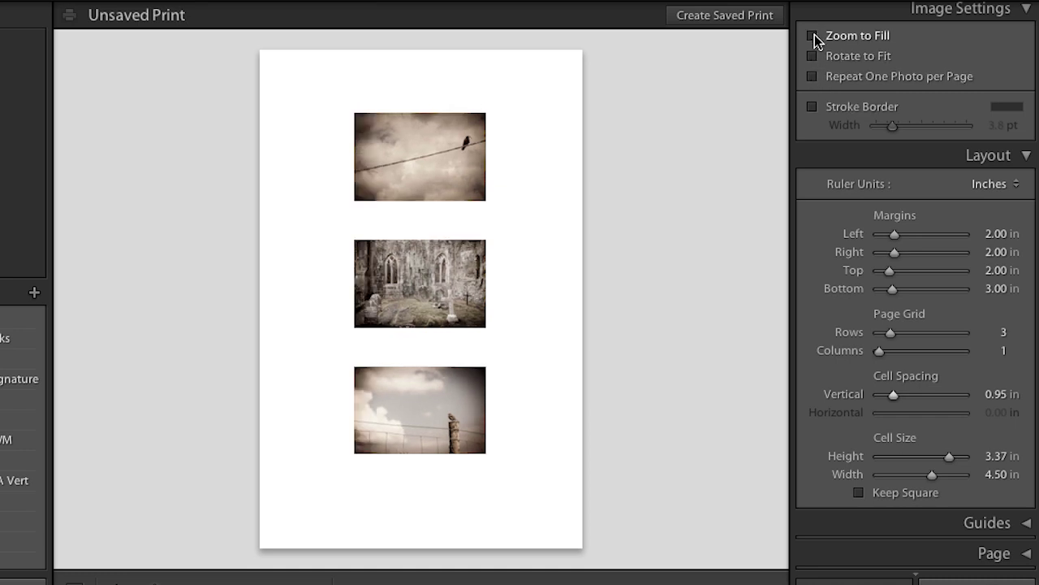
click(849, 15)
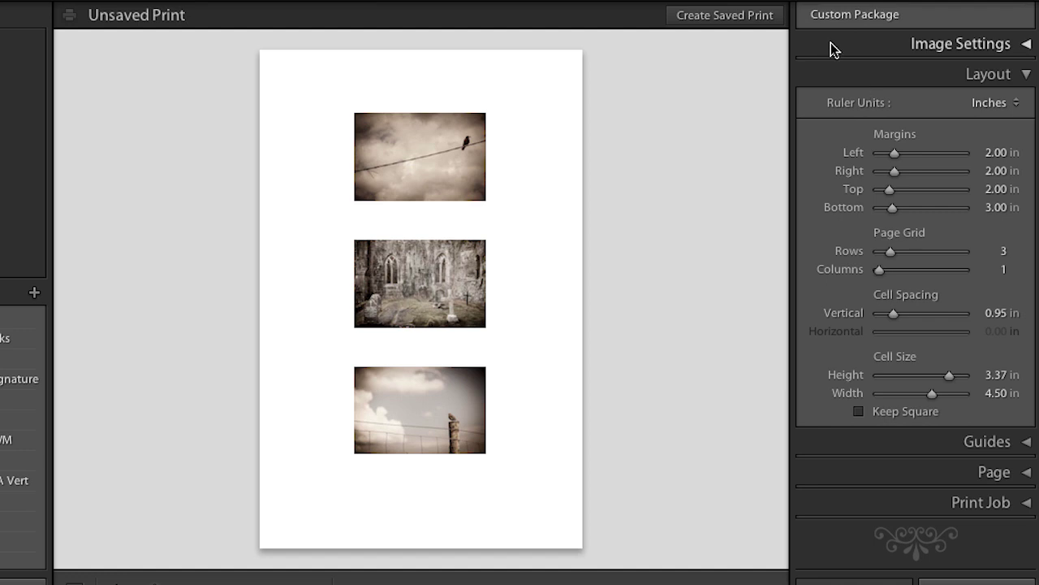
Step: Switch the side panels to Solo Mode, showing the Layout panel
right_click(831, 46)
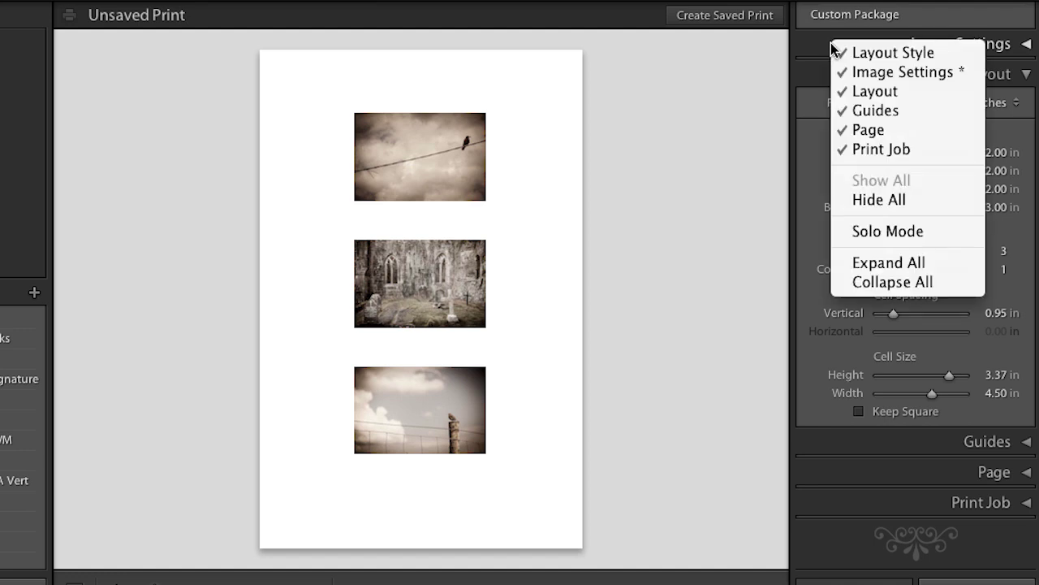
click(855, 231)
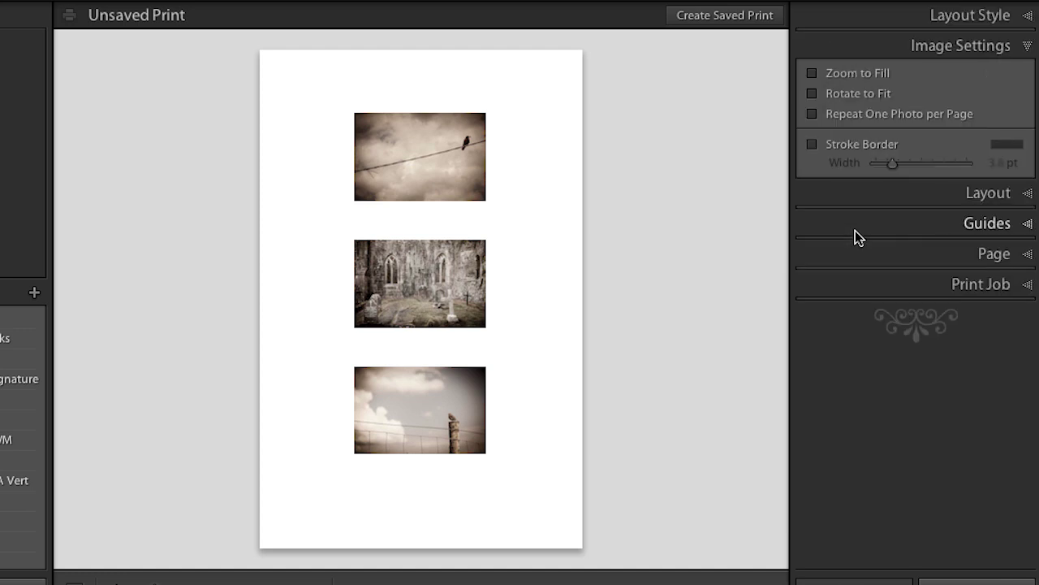
click(867, 200)
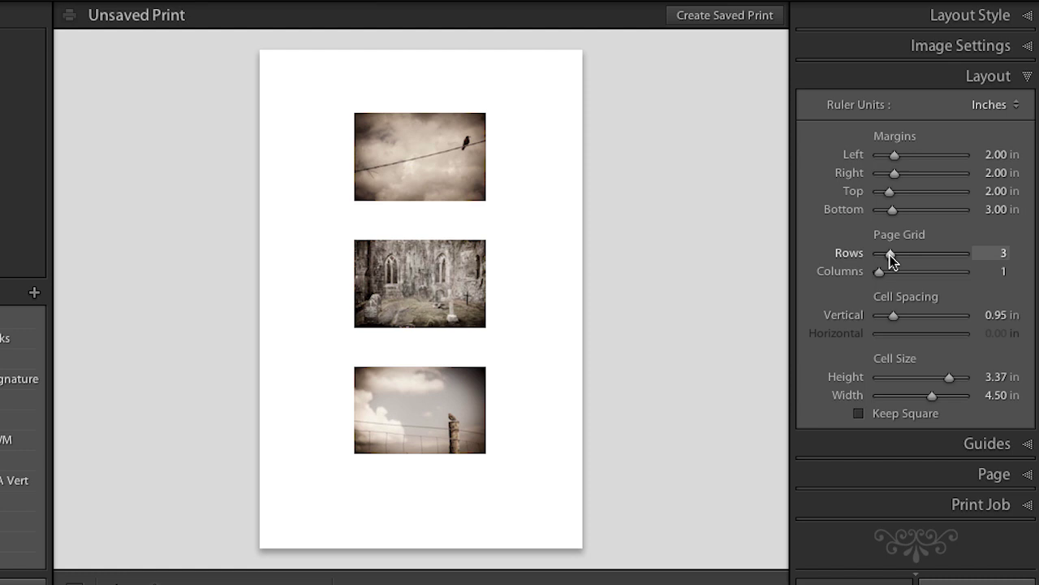
Step: Reduce the Page Grid Rows from 3 to 1, leaving the single bird-on-wire photo
drag(891, 255, 878, 258)
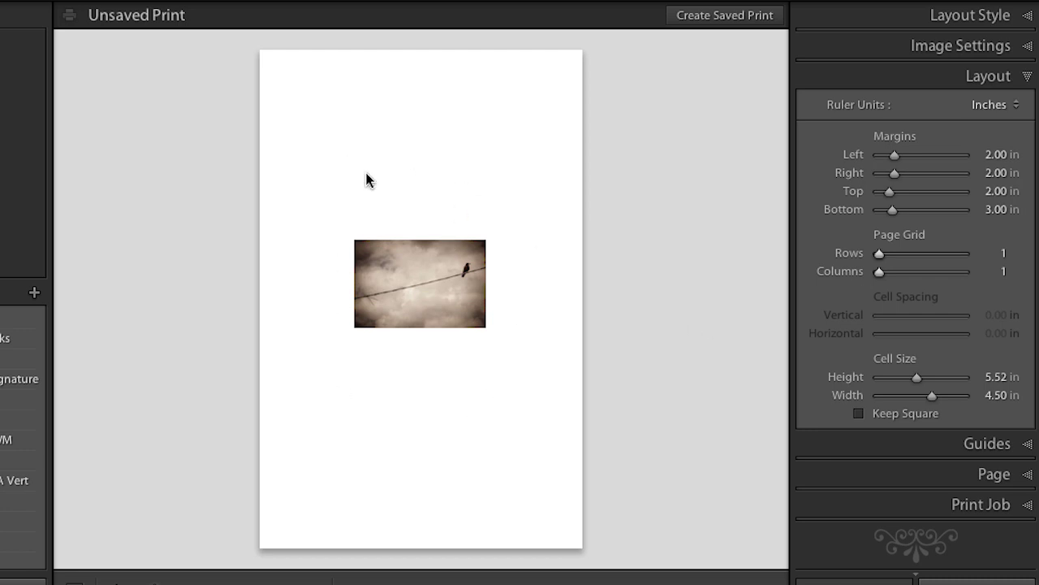
Step: Turn on Show Guides to display the page rulers and guides
click(916, 444)
click(813, 135)
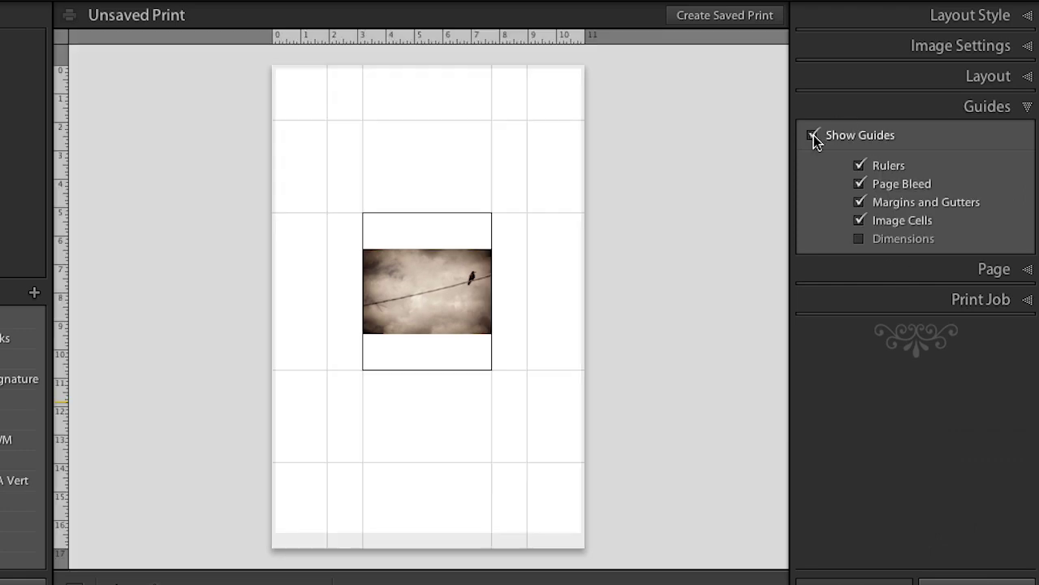
click(846, 77)
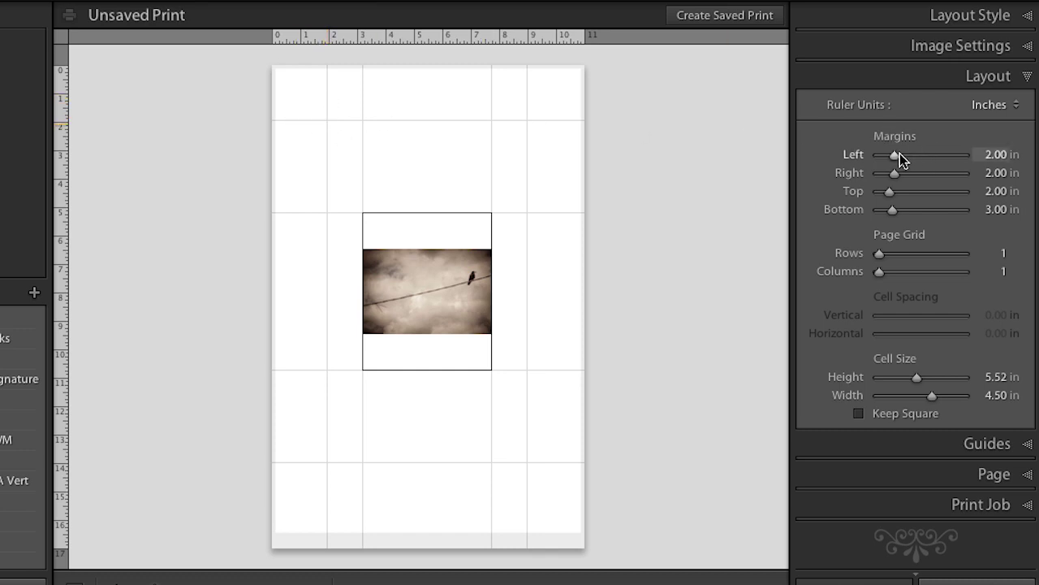
Step: Shrink the margins to 0.13 in and enlarge the cell to 15.19 × 10.01 in
drag(895, 154, 838, 214)
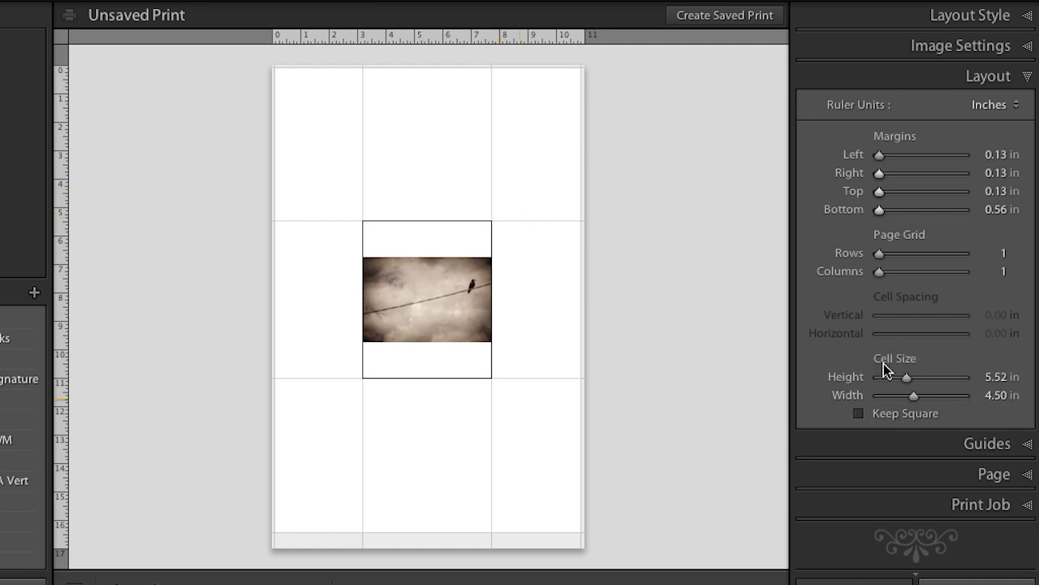
drag(907, 376, 958, 396)
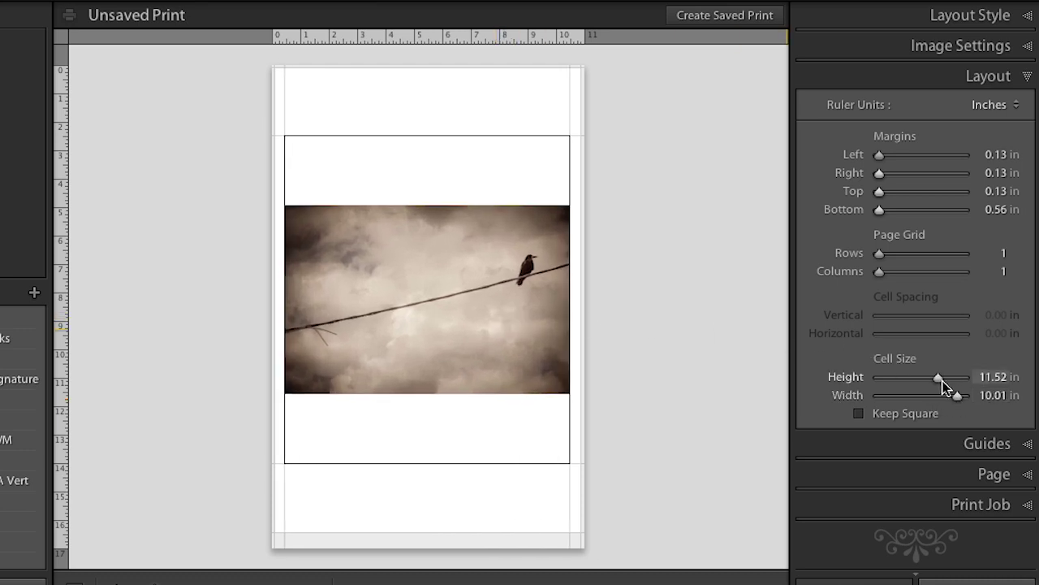
drag(936, 377, 953, 376)
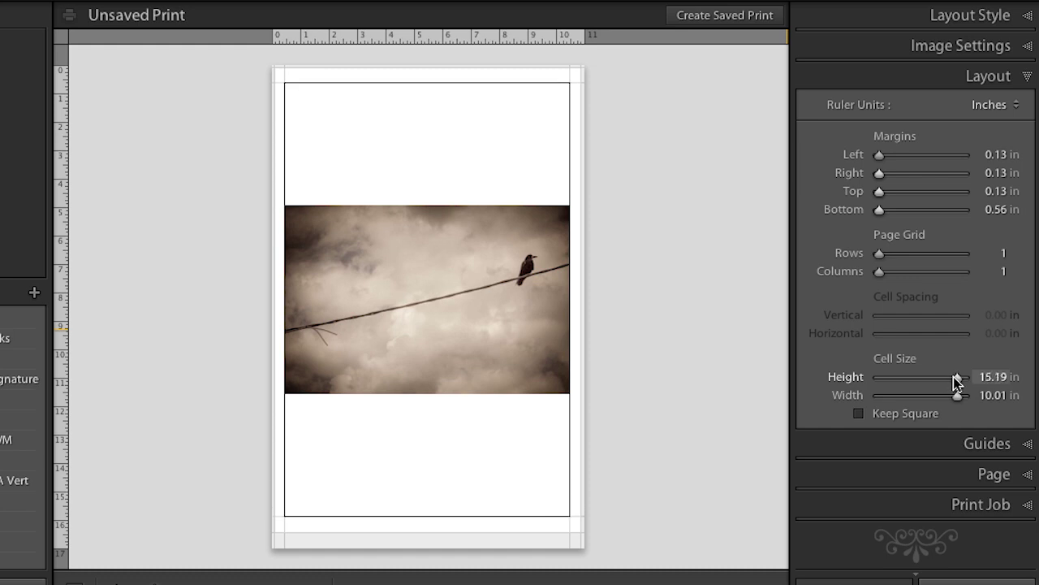
Step: Leave Rotate to Fit on so the bird photo stands upright in the 15.19 × 10.01 in cell
click(870, 44)
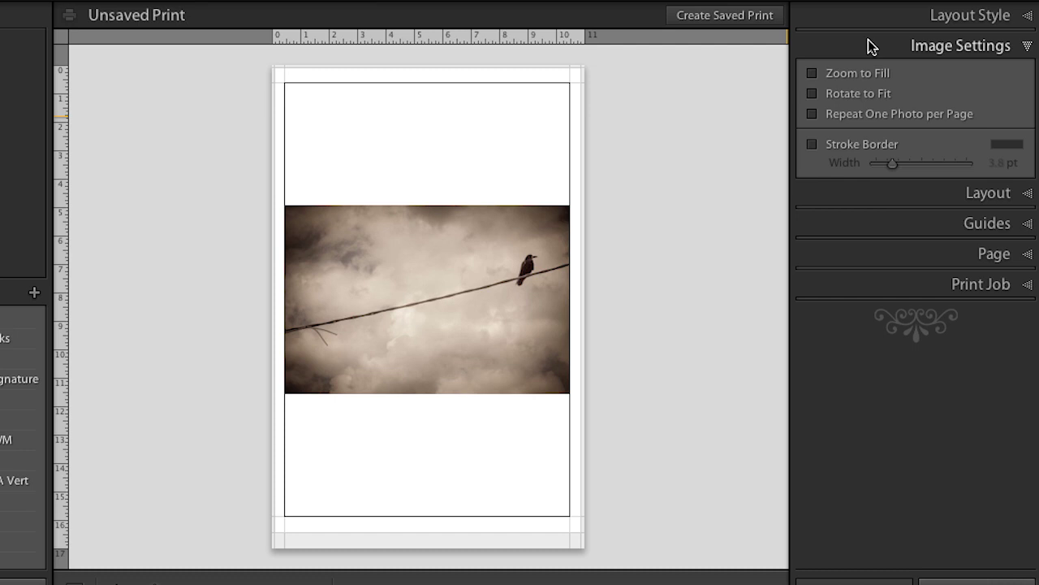
click(812, 94)
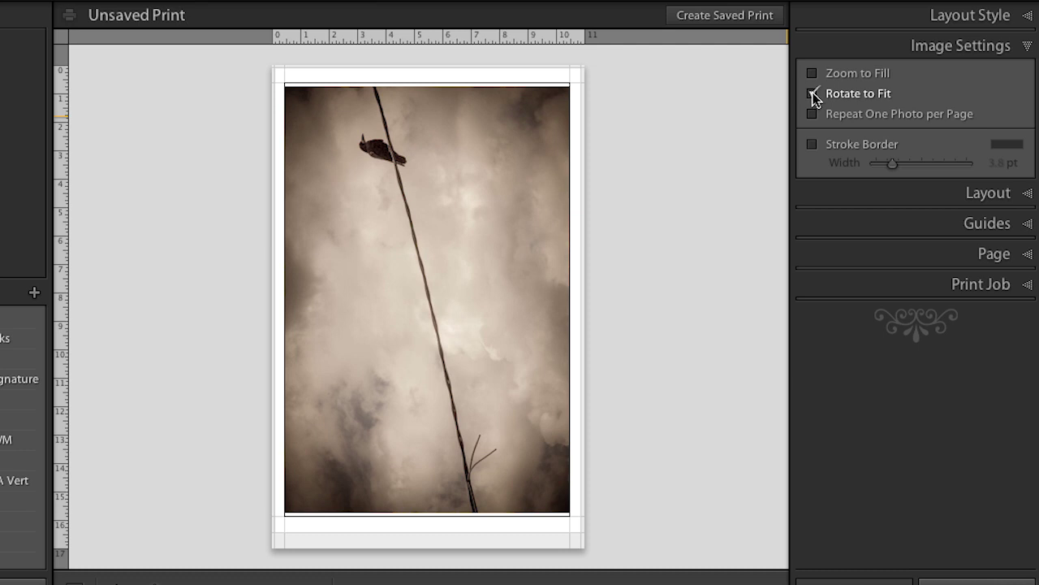
click(812, 93)
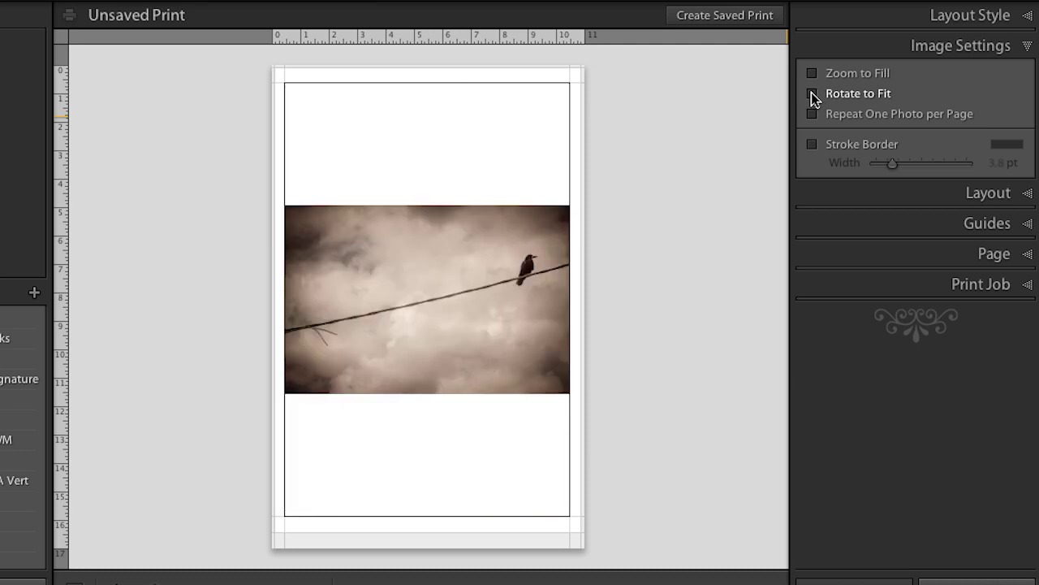
click(812, 93)
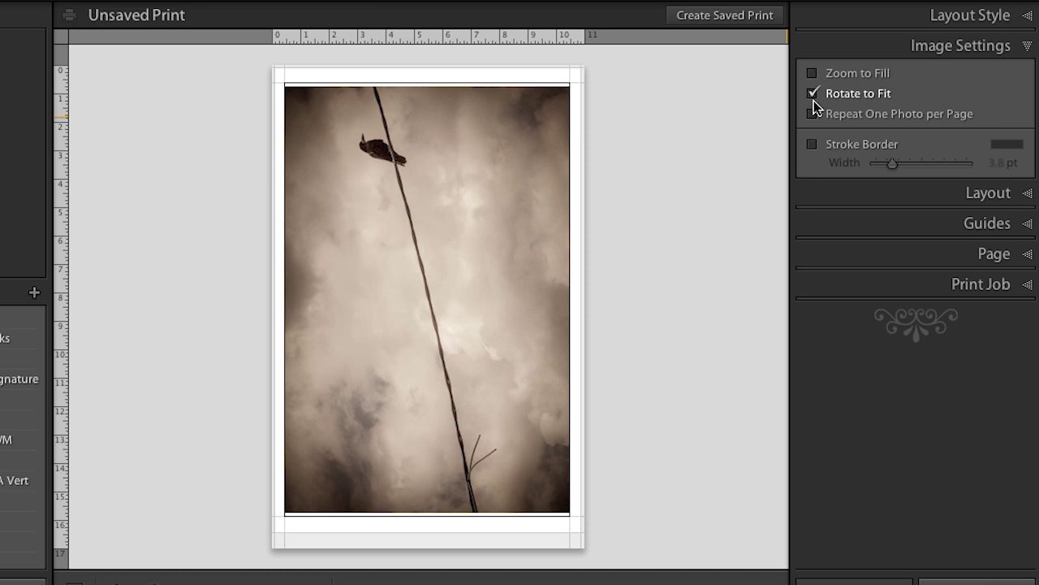
click(843, 192)
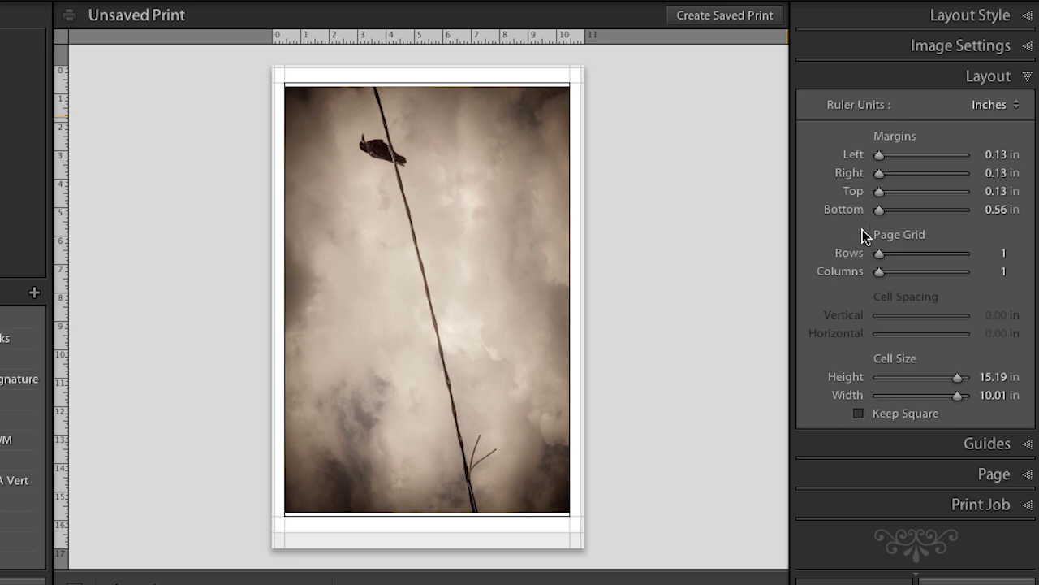
Step: Expand the page grid to 6 rows by 6 columns with Keep Square on
drag(879, 254, 888, 278)
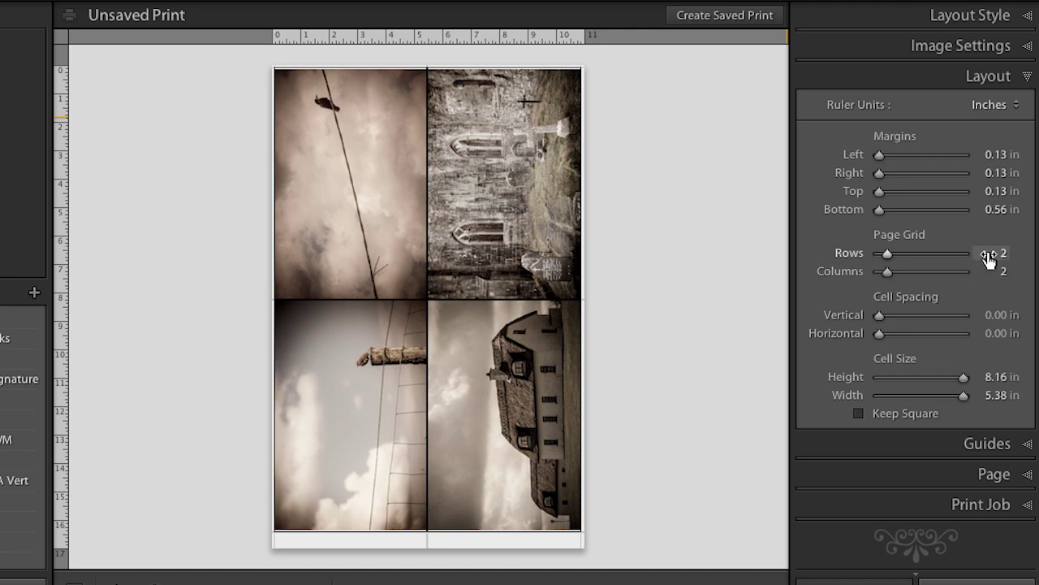
drag(883, 255, 910, 278)
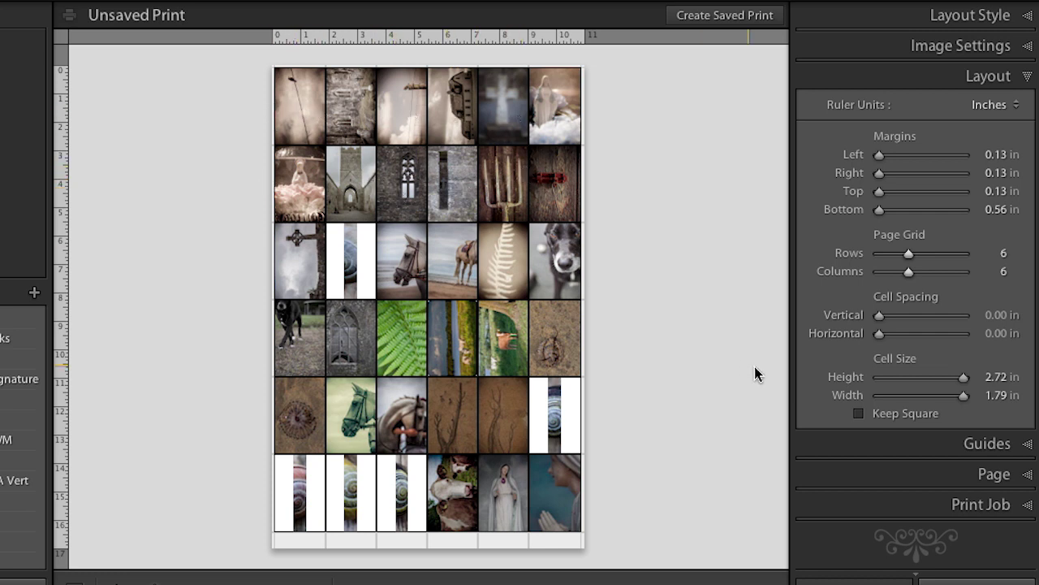
click(859, 416)
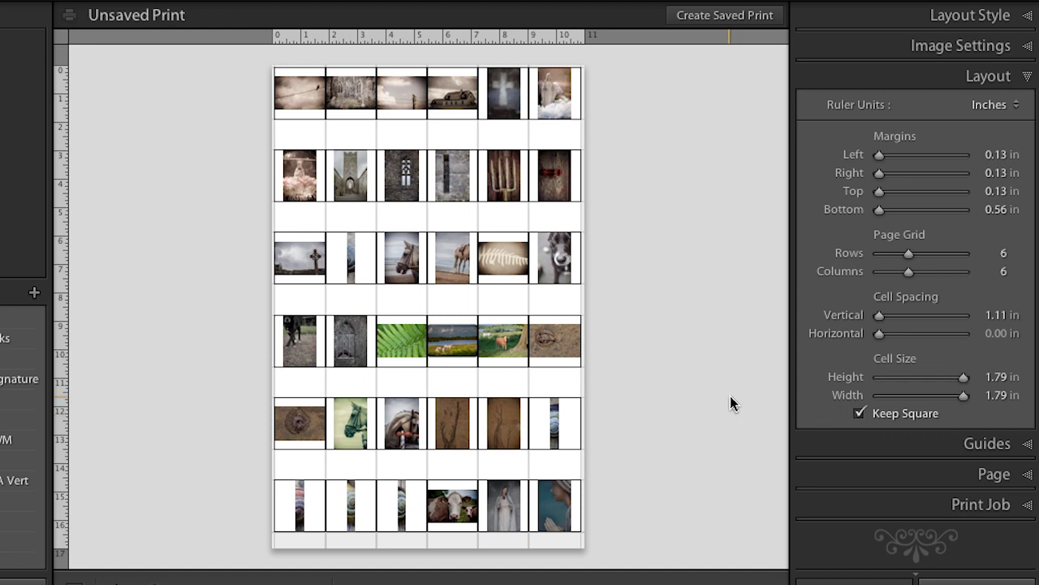
Step: Hide the rulers and guides and set the vertical cell spacing to 1.22 in
click(870, 443)
click(813, 135)
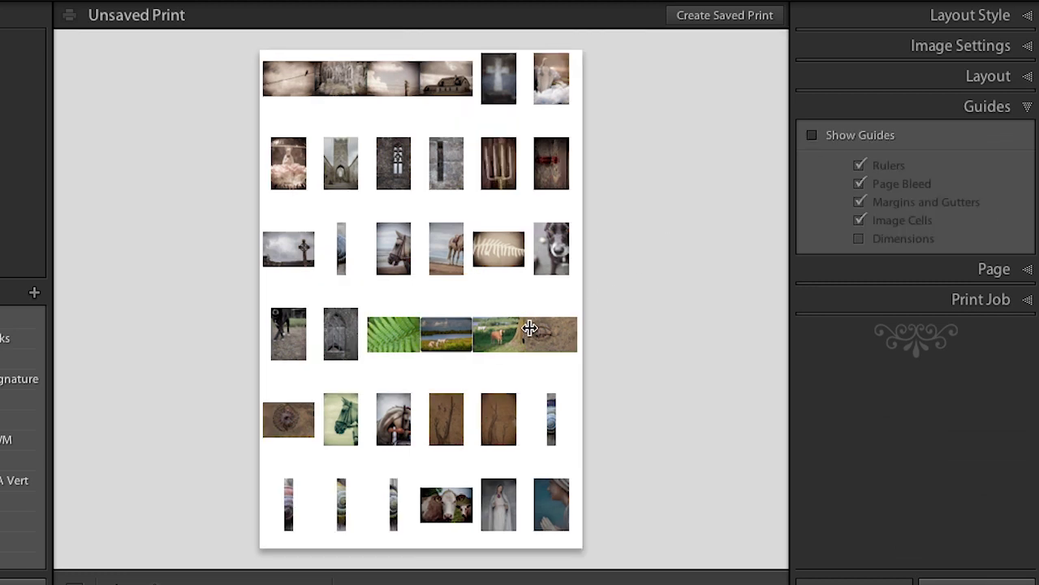
click(868, 76)
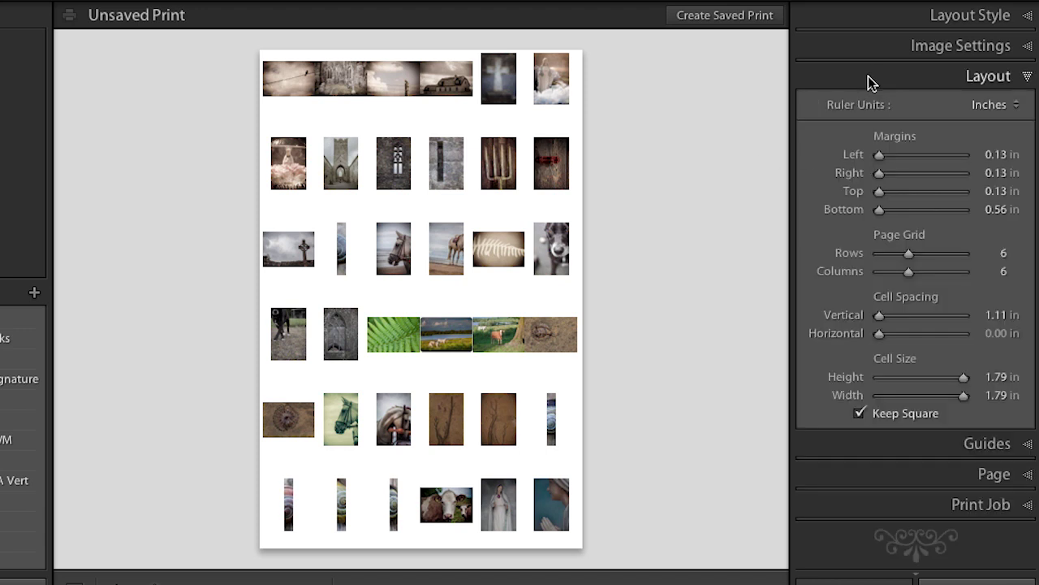
drag(878, 316, 886, 338)
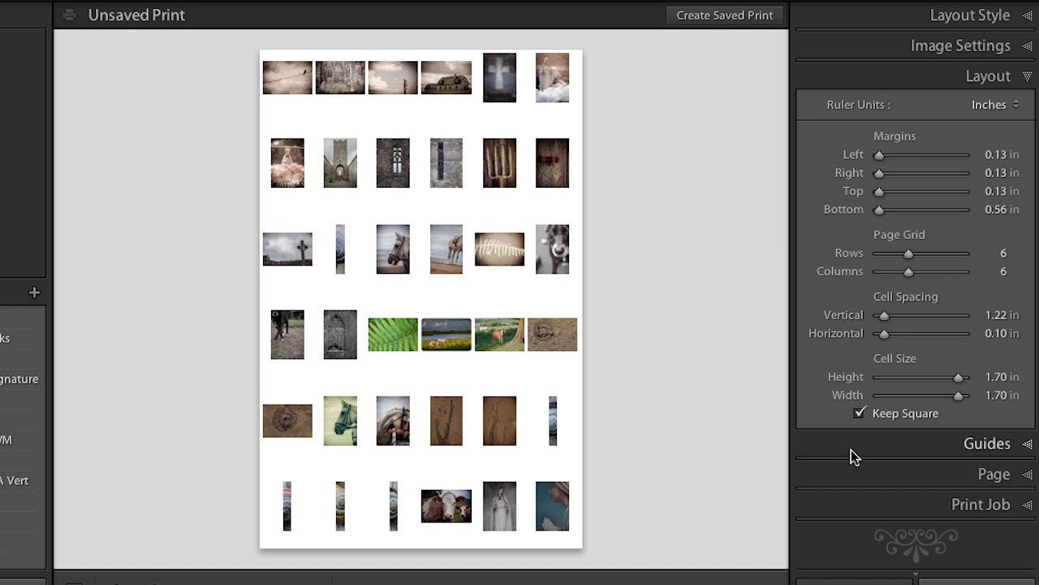
Step: Caption each contact-sheet photo with its full photo info
click(930, 475)
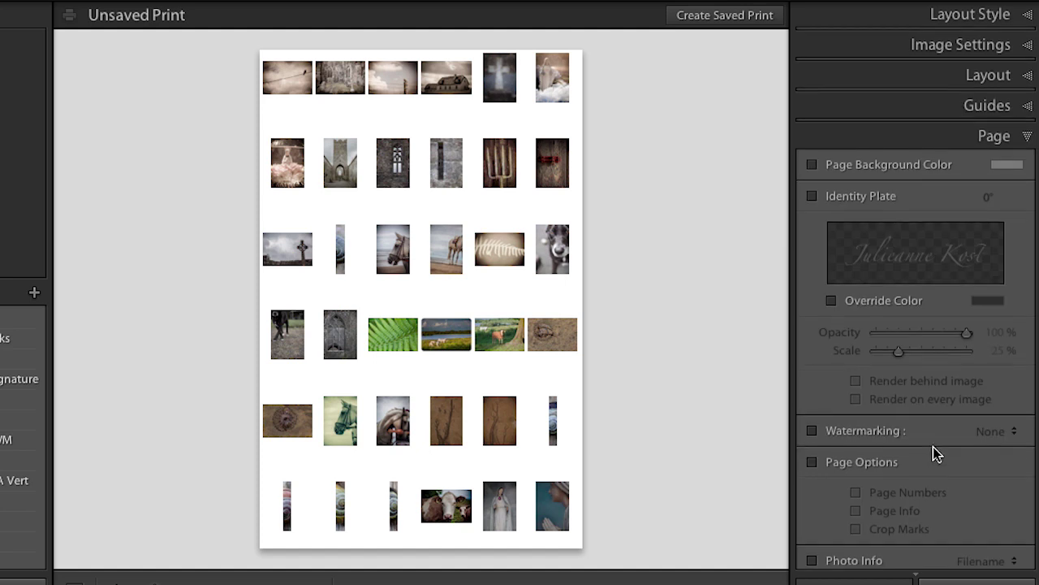
scroll(929, 448, down, 1)
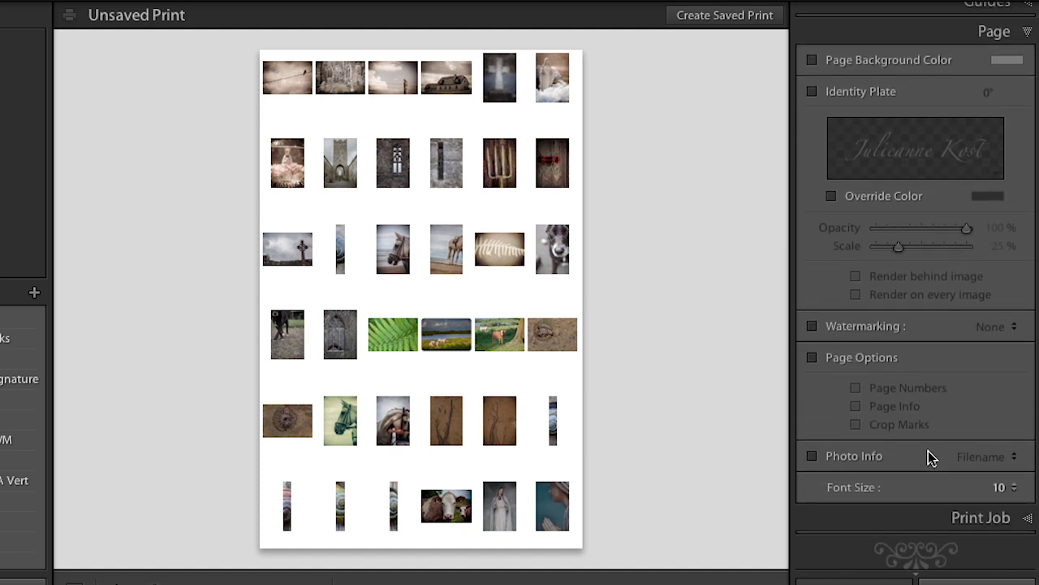
click(812, 456)
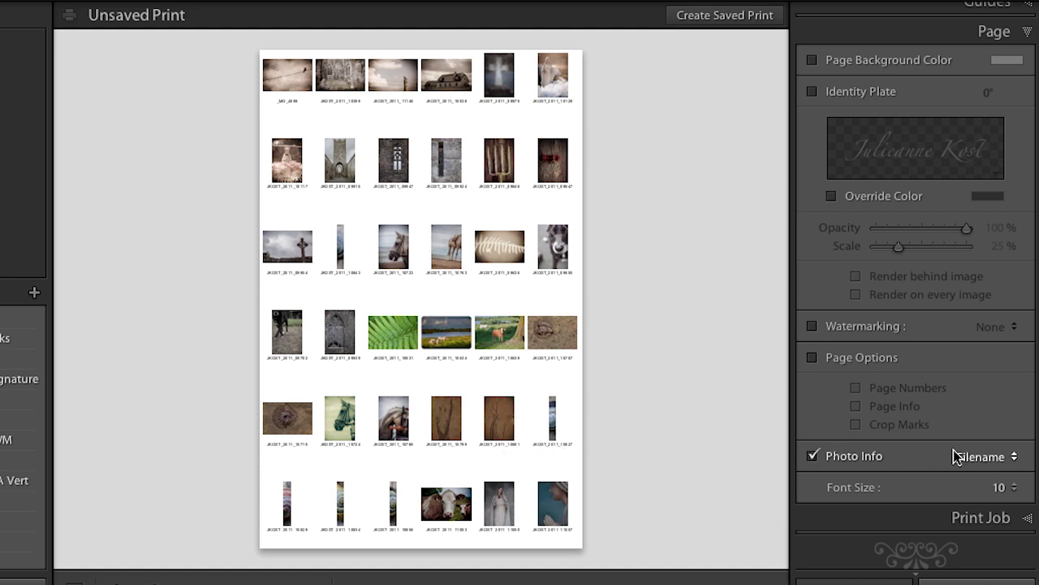
click(979, 457)
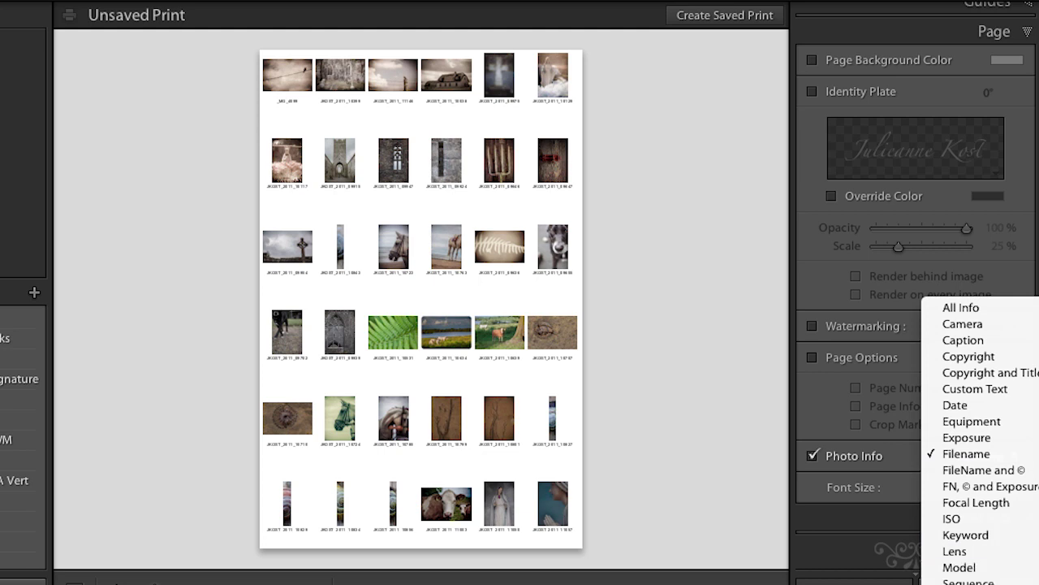
click(977, 308)
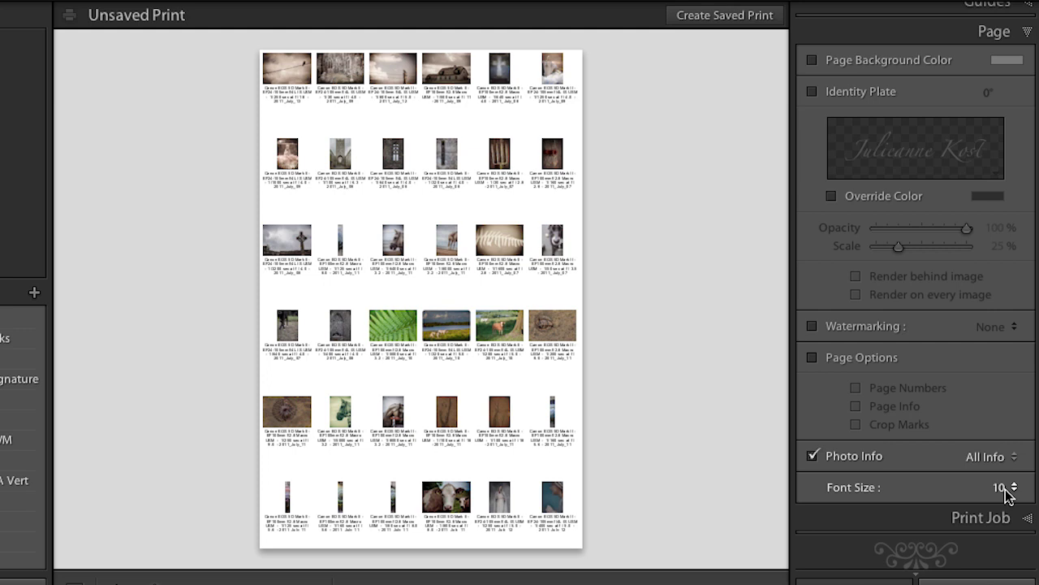
Step: Add page numbers, a page info line and crop marks around every photo cell
click(814, 359)
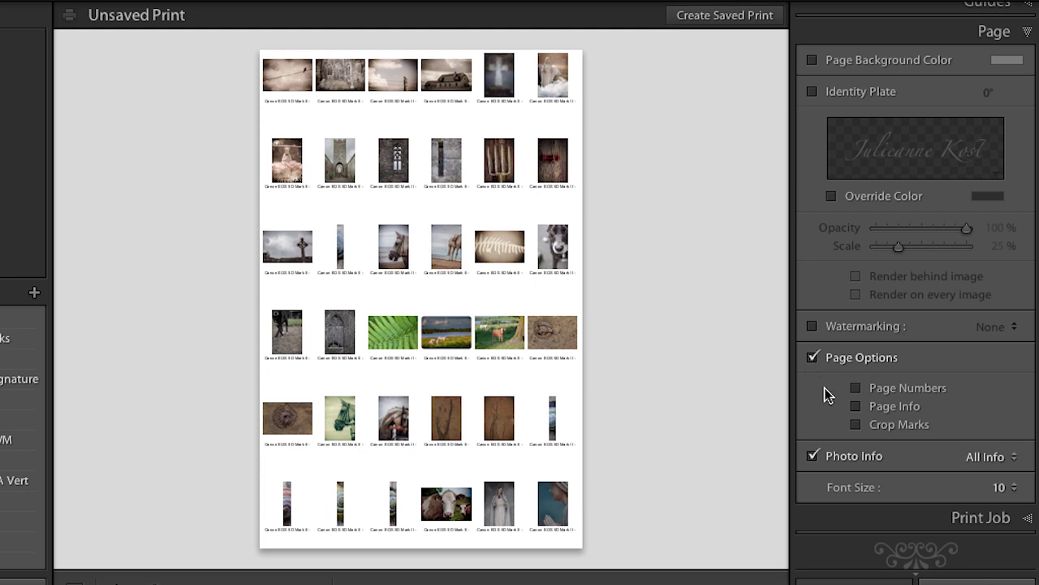
click(855, 388)
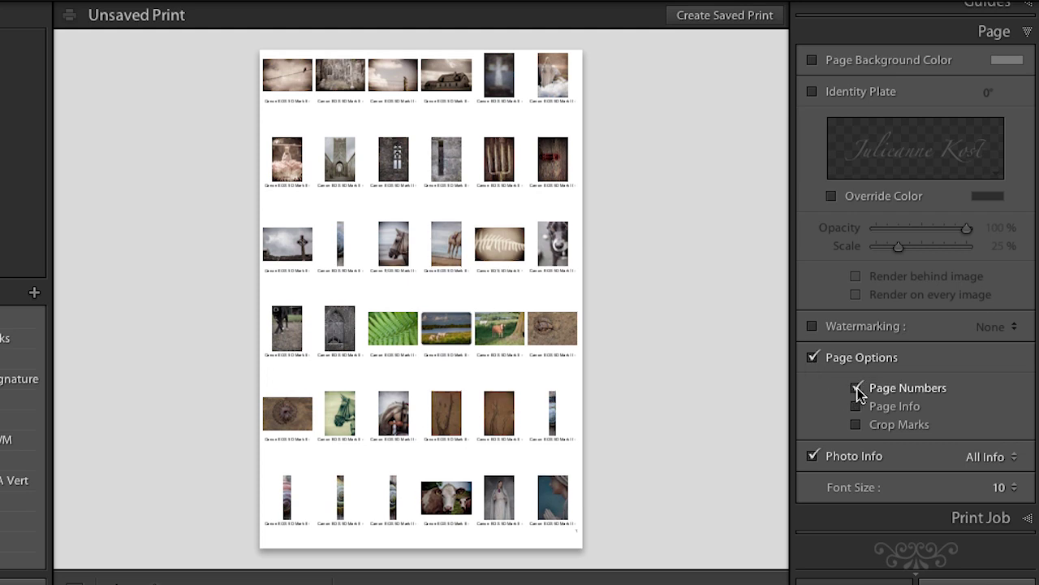
click(860, 404)
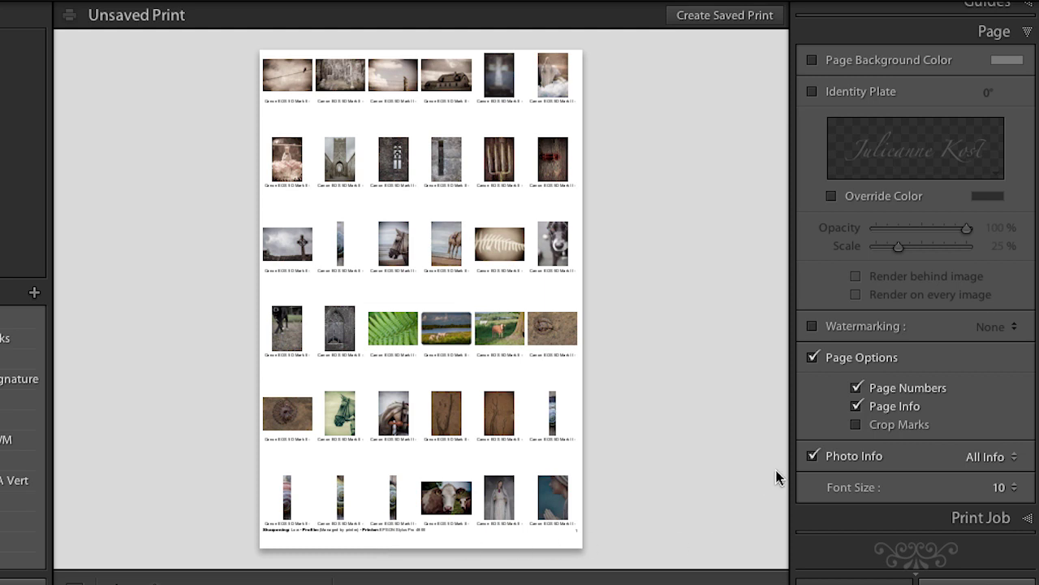
click(856, 425)
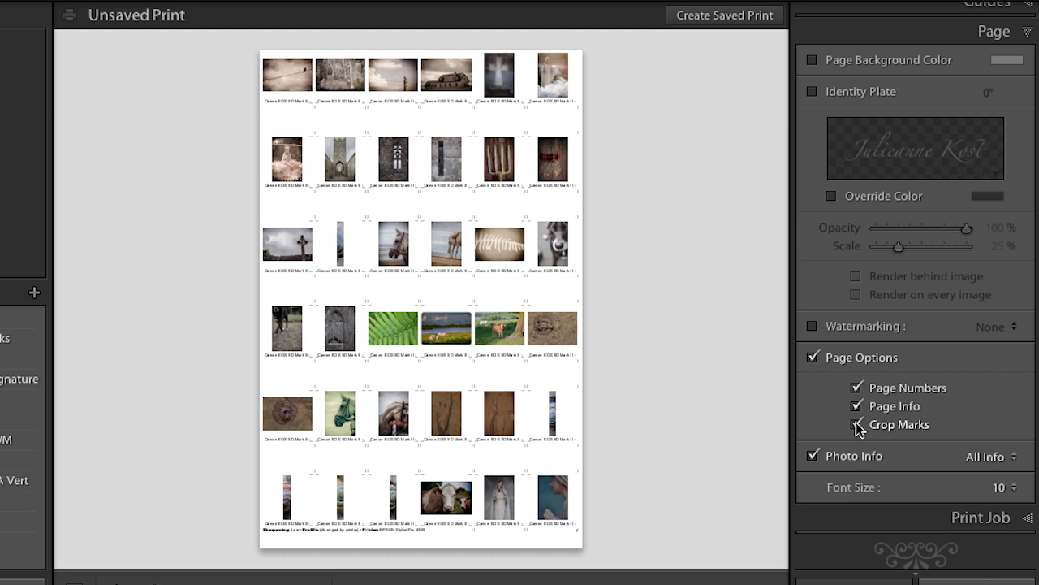
key(ctrl+3)
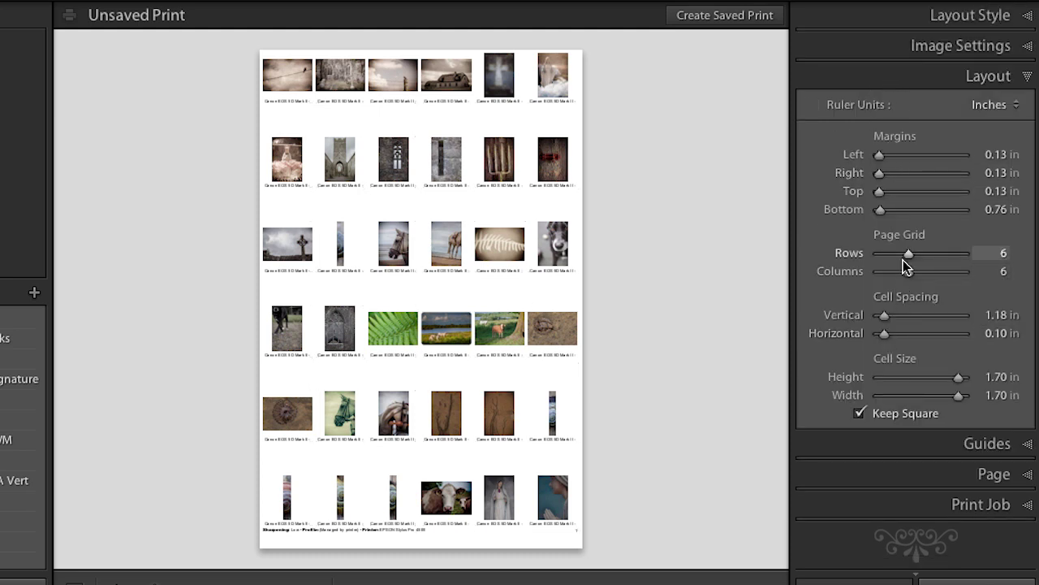
Step: Drag the Rows slider down to make a 3 × 2 grid of 5.37 in cells
mouse_move(904, 253)
mouse_down()
mouse_move(895, 252)
mouse_move(902, 273)
mouse_move(889, 272)
mouse_move(884, 255)
mouse_move(894, 255)
mouse_up()
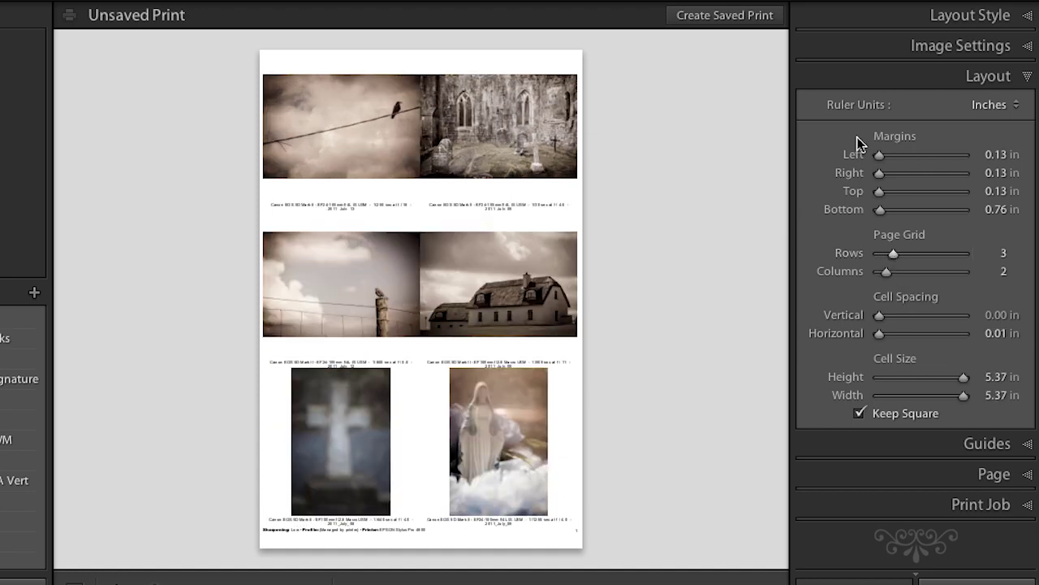
Step: Set the layout style to Picture Package, with the Cells options visible
click(912, 20)
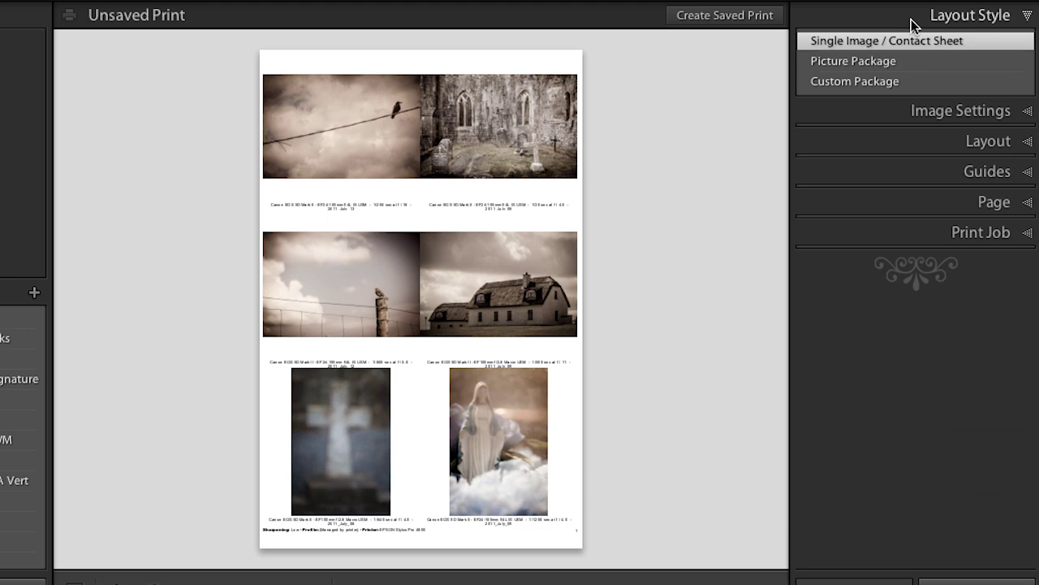
click(886, 65)
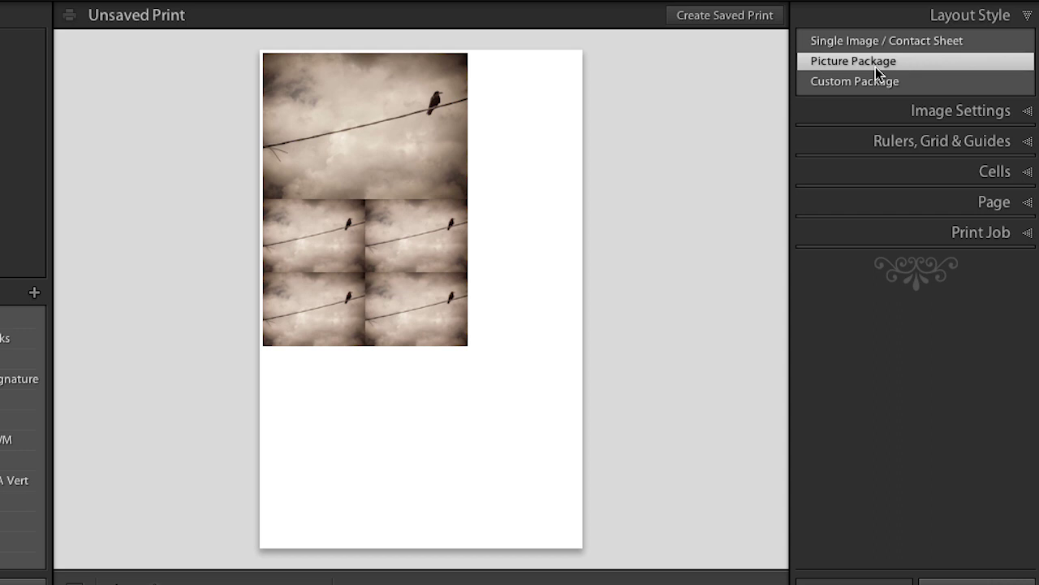
click(903, 169)
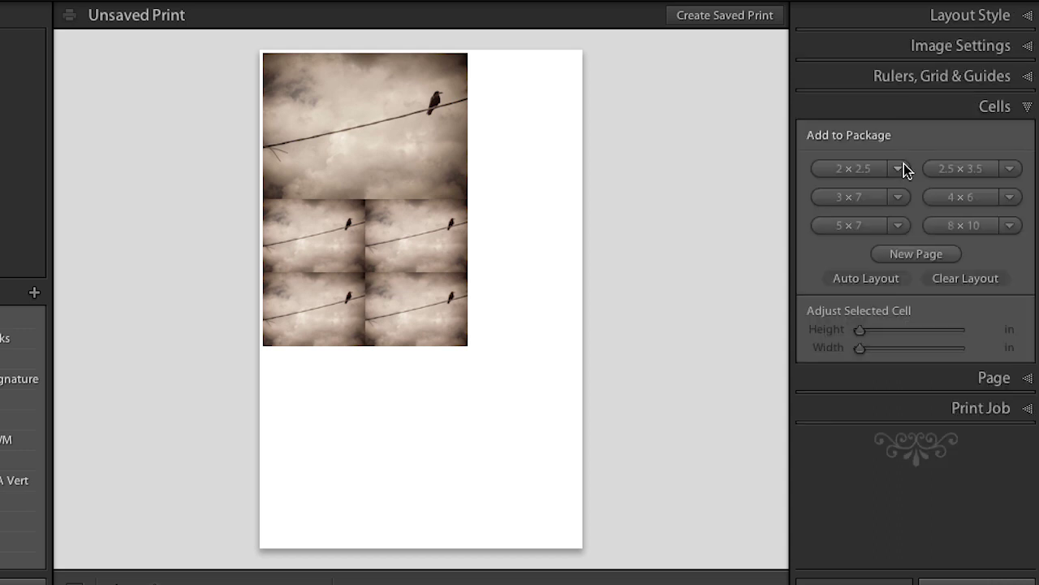
Step: Add four 2×2.5 cells and one 3×7 cell to the package
double_click(845, 168)
click(846, 171)
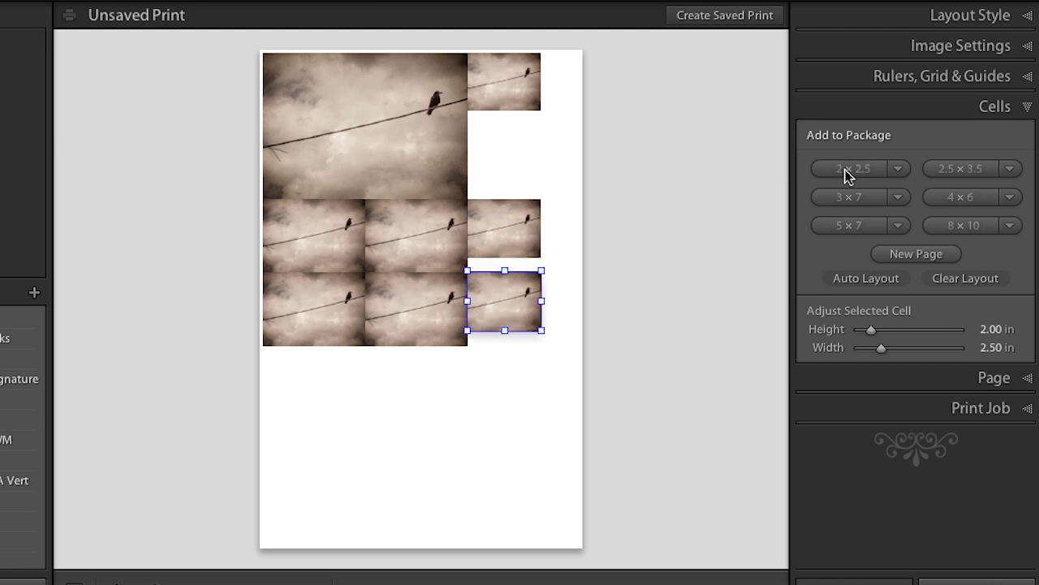
click(846, 173)
click(847, 172)
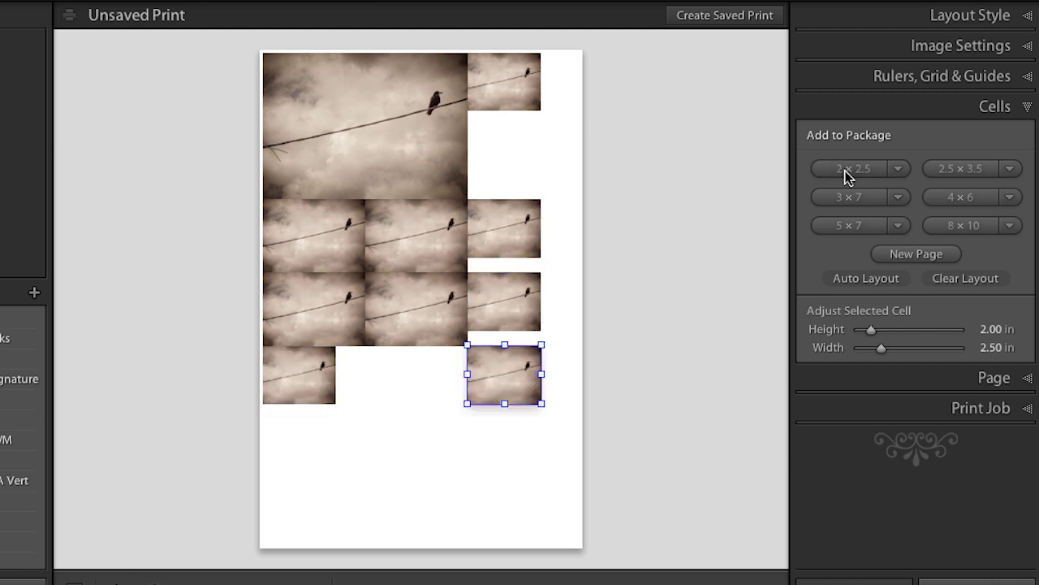
click(848, 196)
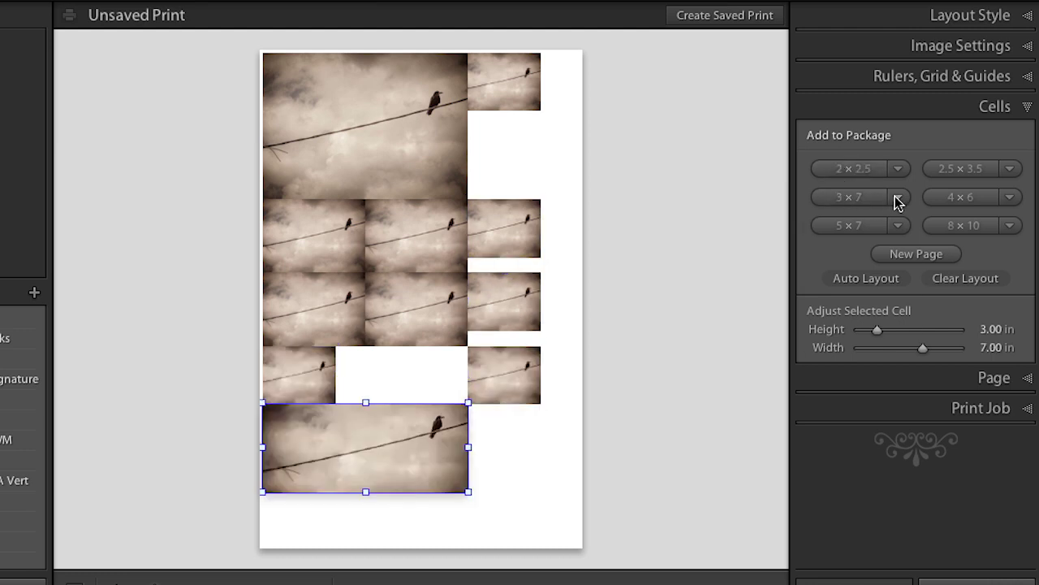
Step: Try 5×7 and custom-size cells, then delete the extra second page
click(897, 199)
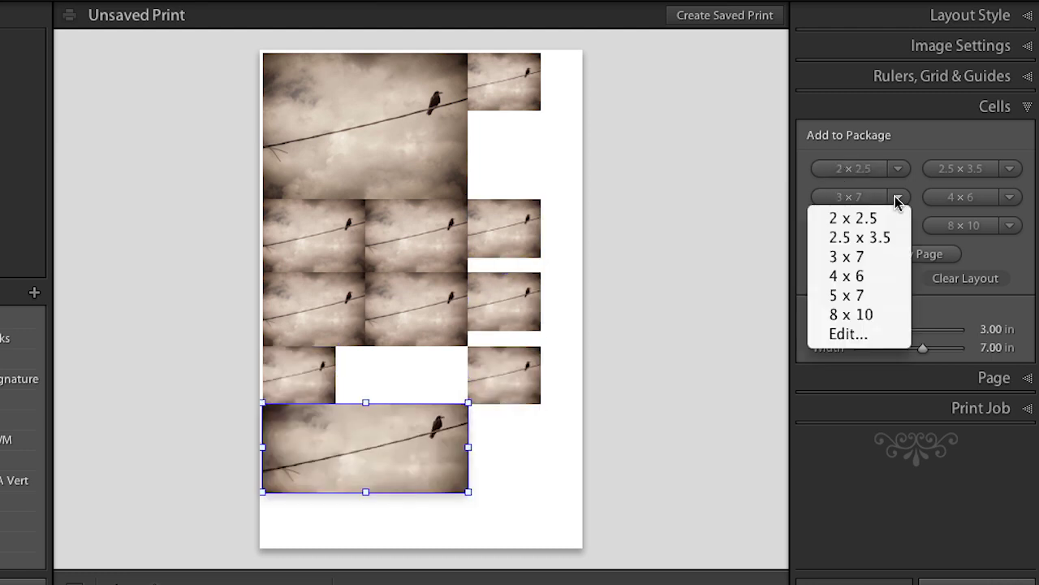
click(876, 296)
click(899, 199)
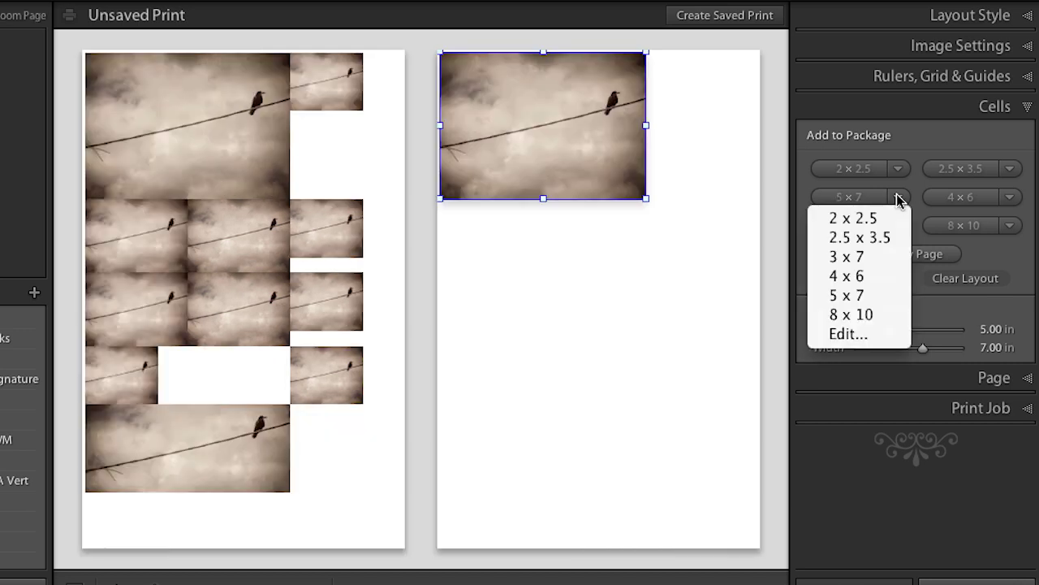
click(890, 337)
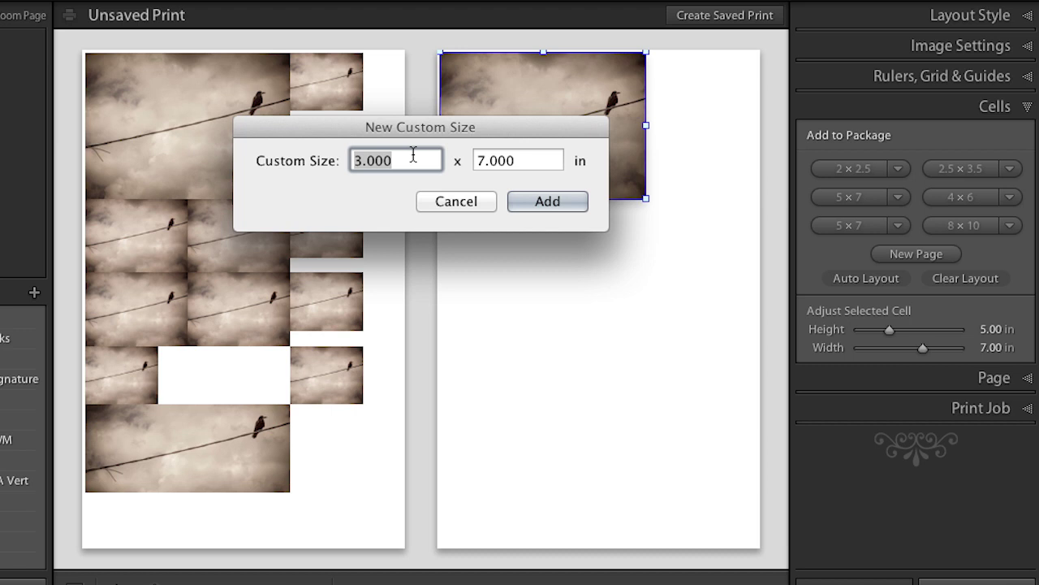
click(452, 203)
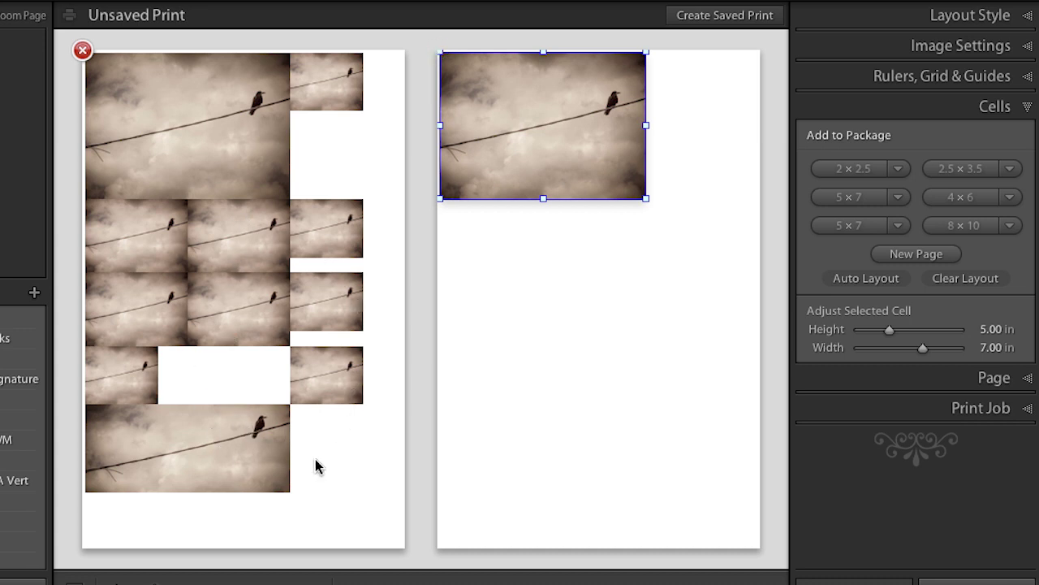
click(873, 230)
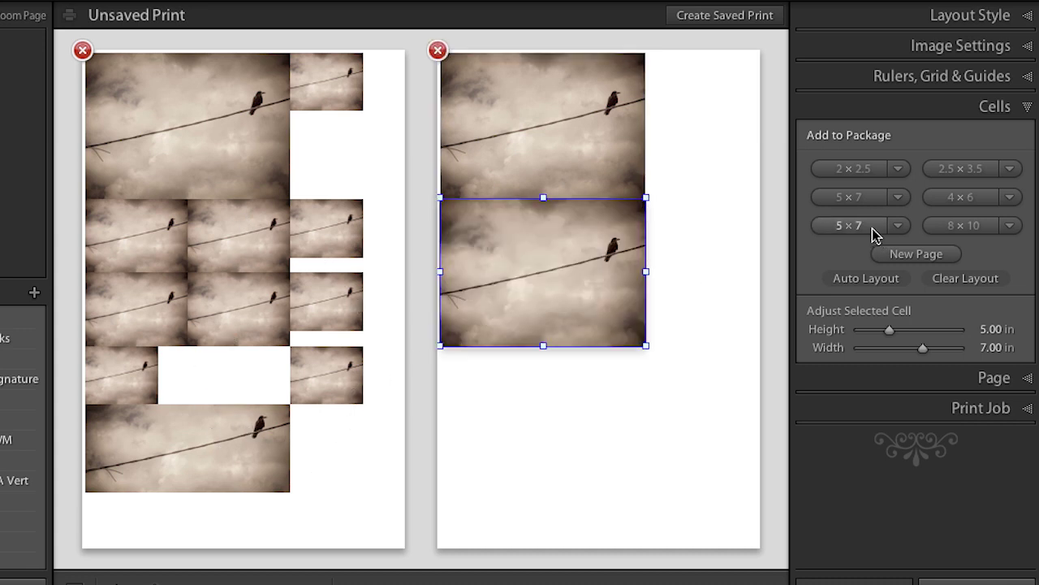
click(873, 230)
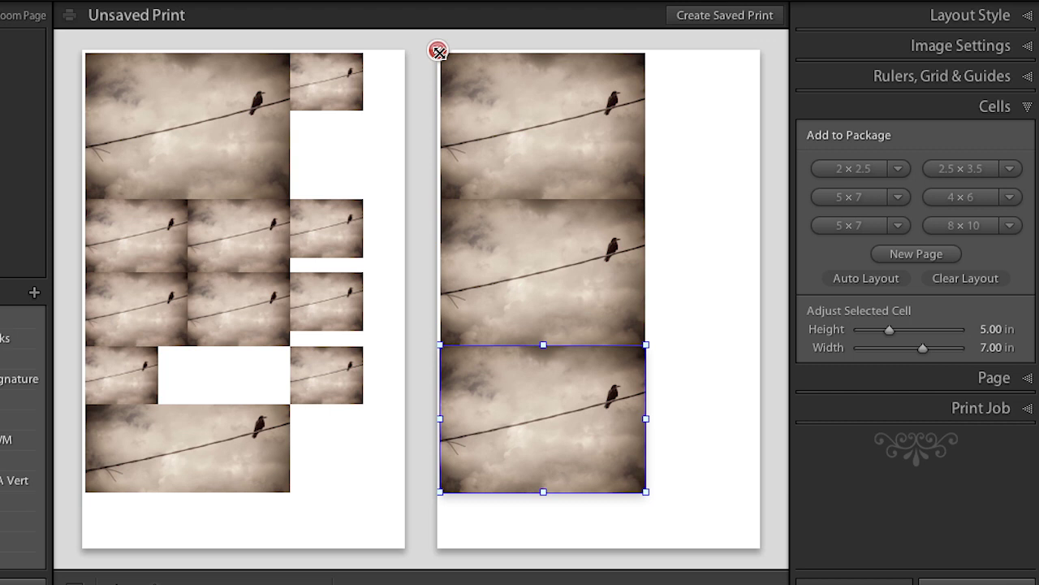
click(438, 52)
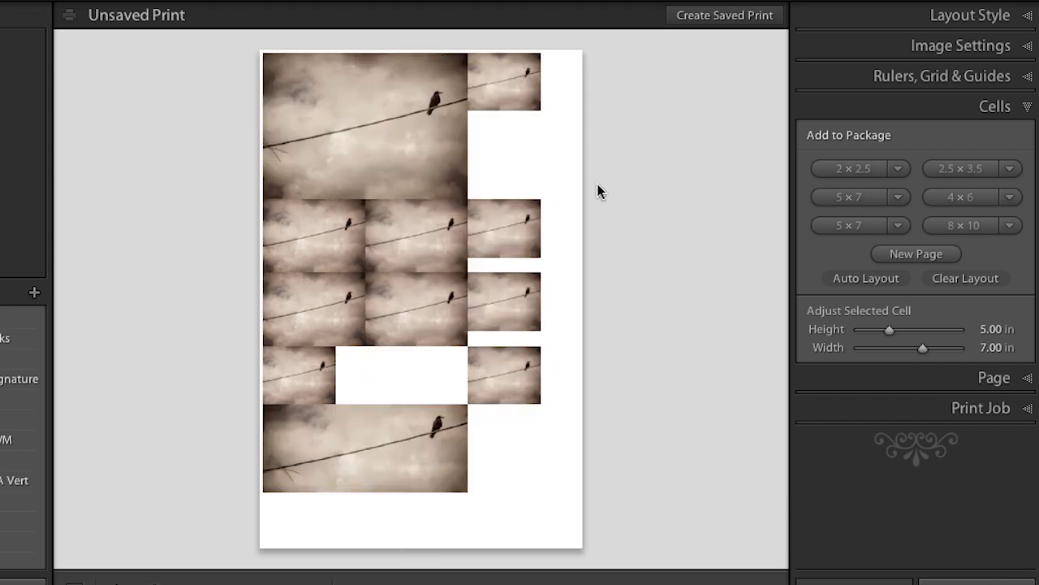
Step: Stack the 2×2.5 cells in the right-hand column and move the 3×7 cell under the grid
drag(503, 228, 504, 140)
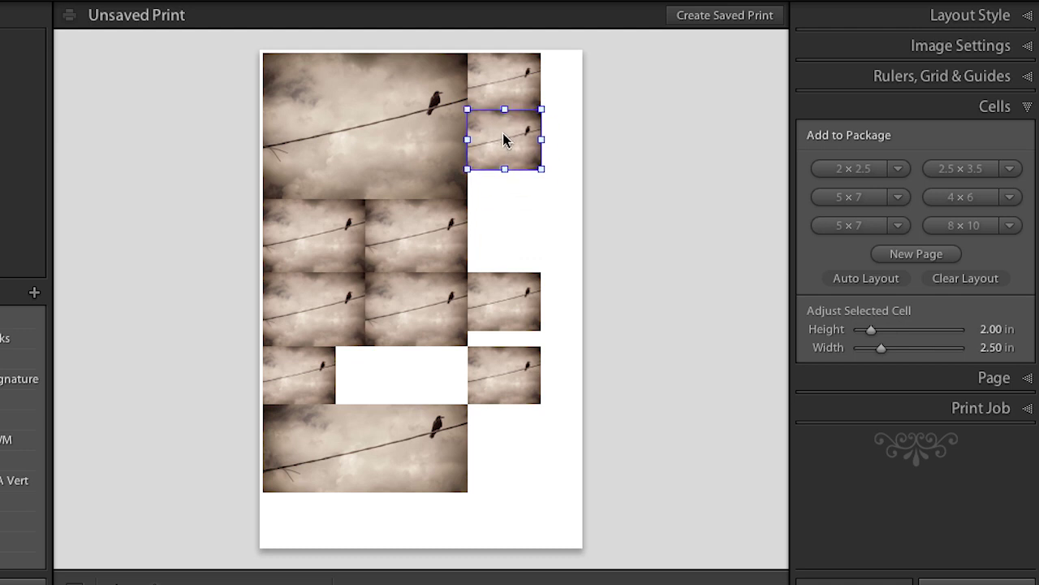
drag(529, 318, 520, 215)
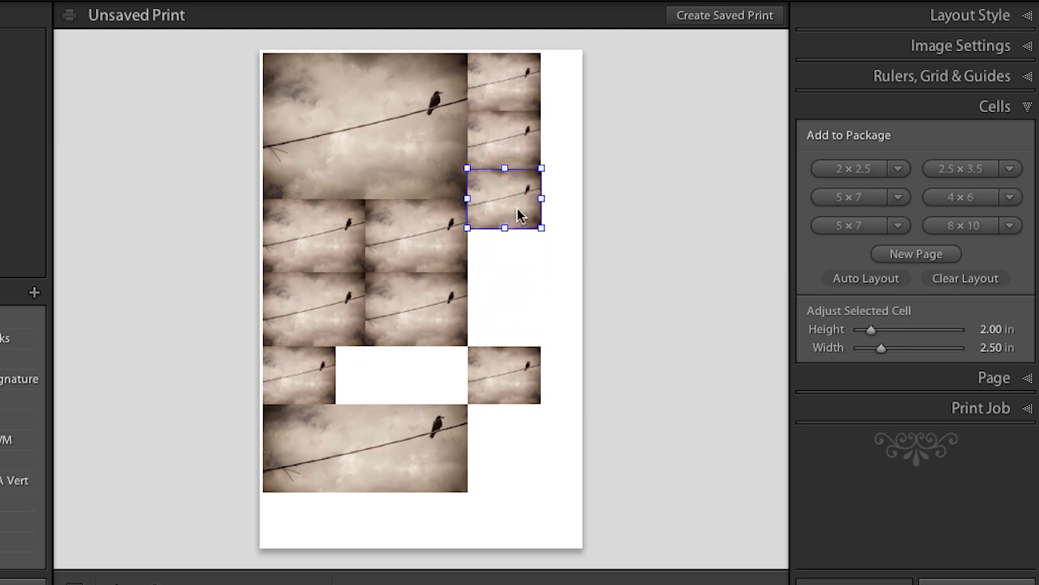
drag(514, 377, 513, 271)
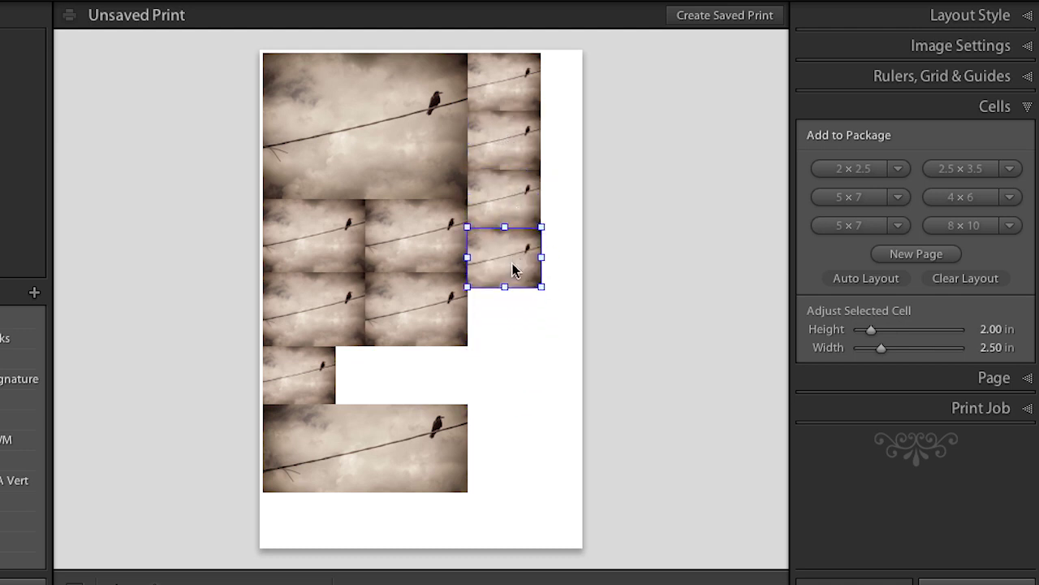
drag(313, 380, 524, 325)
click(384, 443)
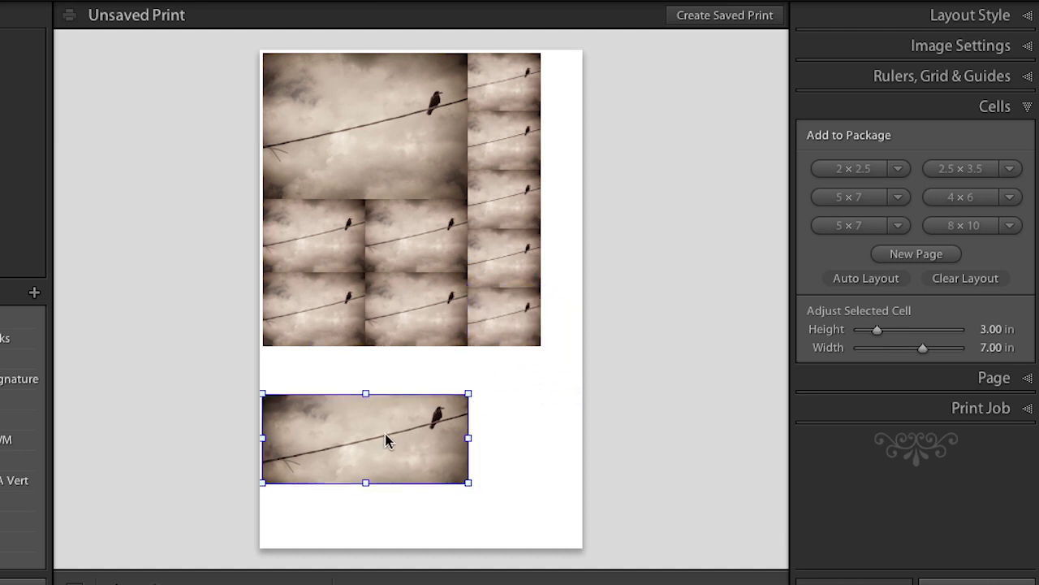
drag(385, 438, 387, 395)
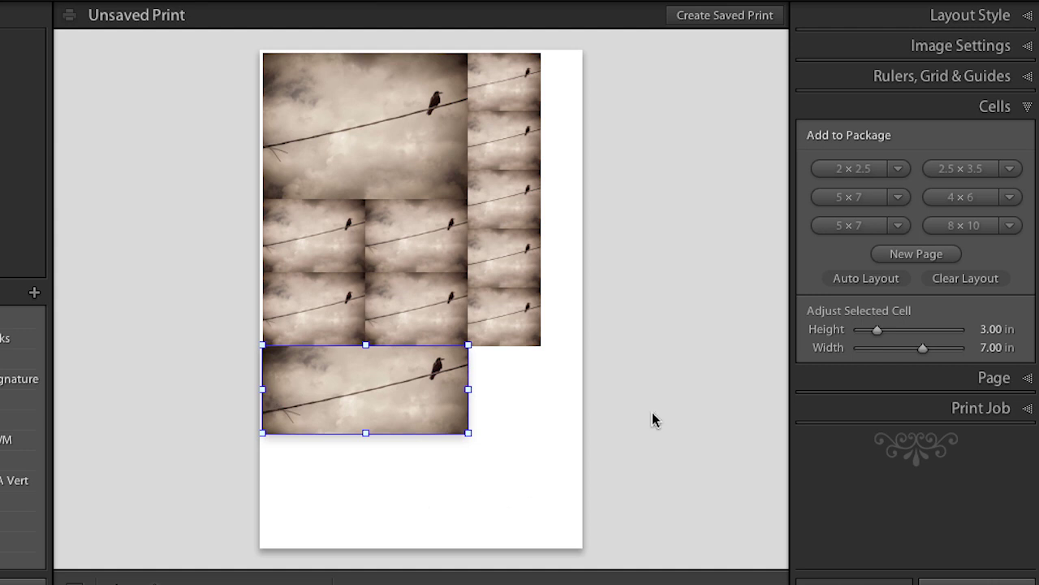
Step: Switch to Custom Package, lower the small cell, and fill both cells with the barn and bird-on-post photos
click(897, 23)
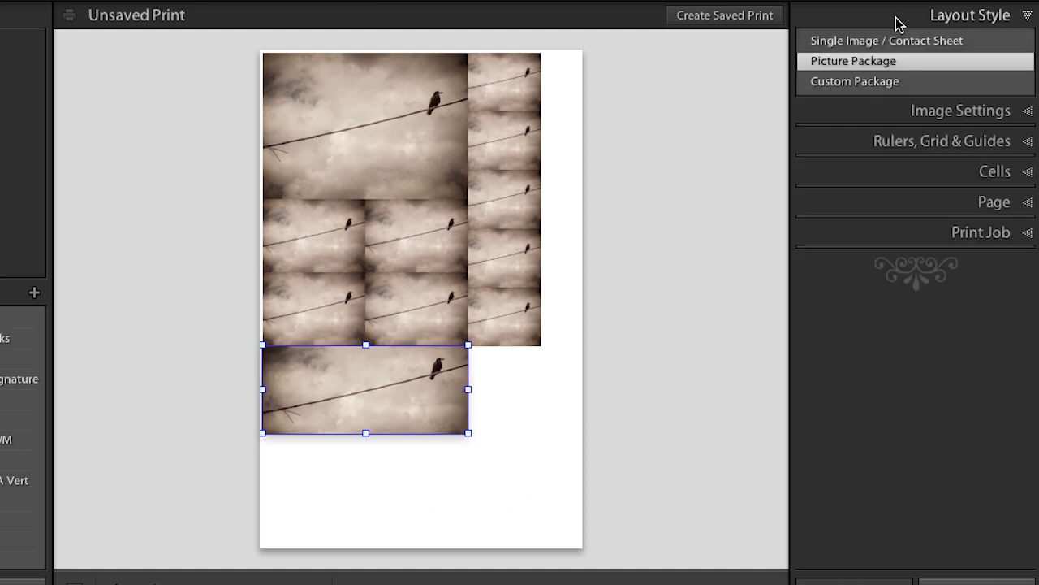
click(899, 81)
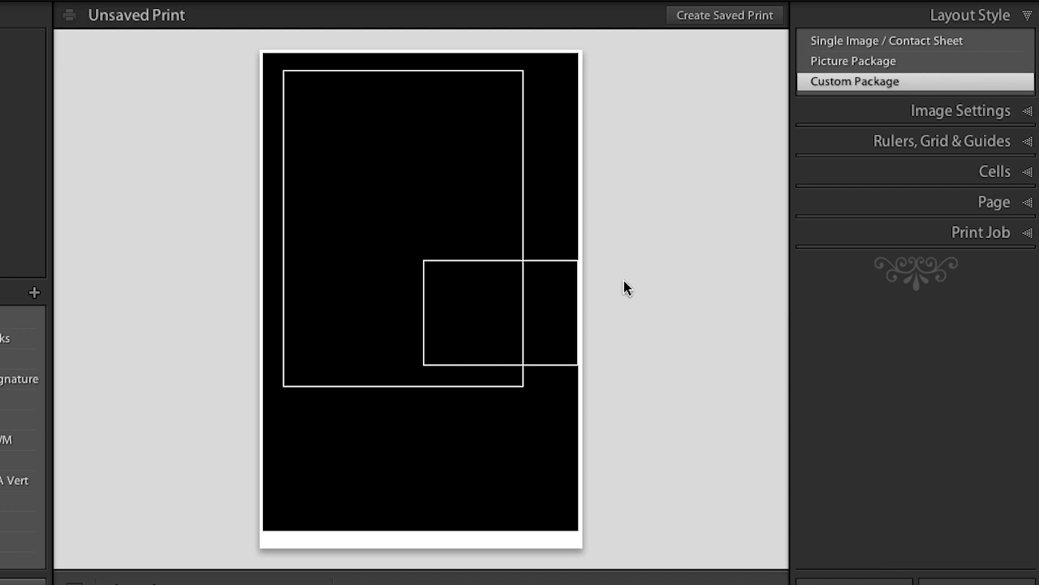
click(844, 172)
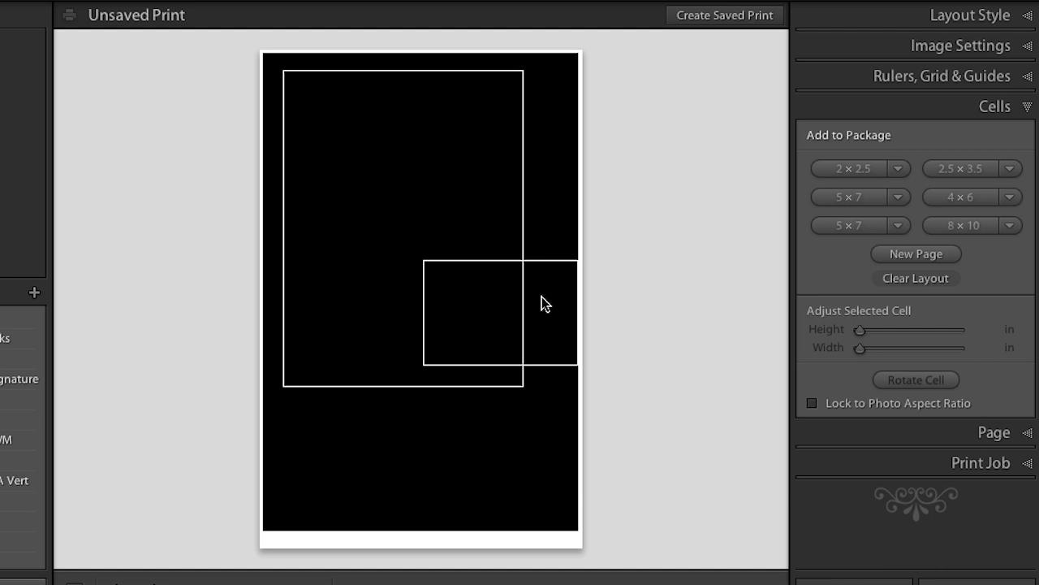
drag(541, 301, 515, 378)
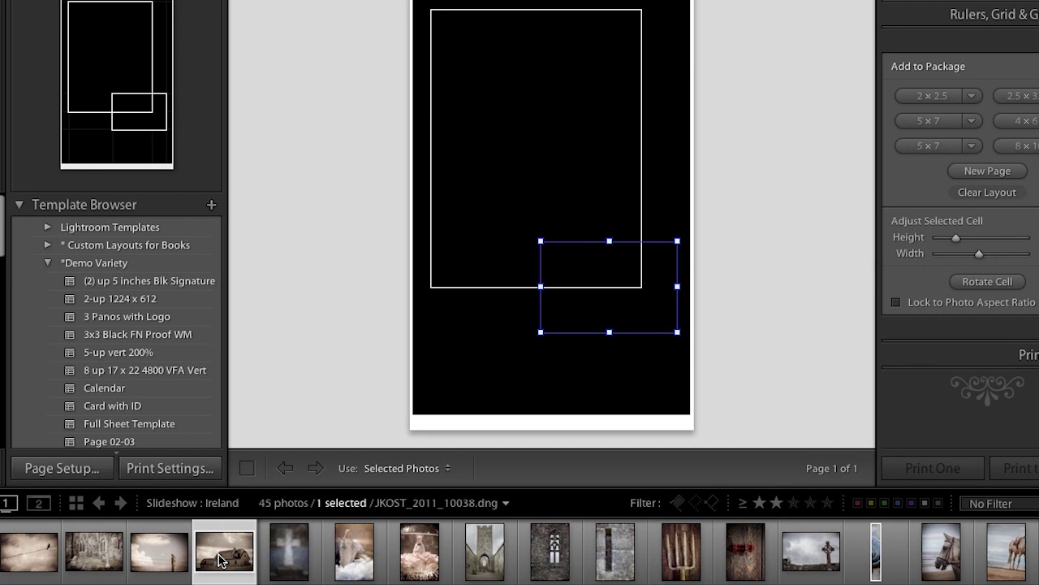
drag(219, 559, 593, 300)
drag(163, 558, 495, 186)
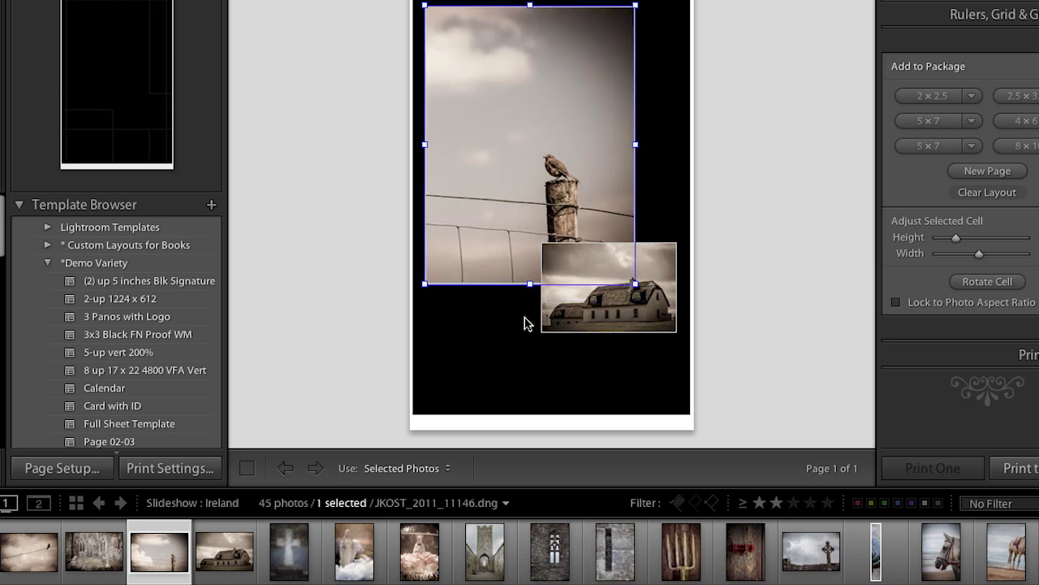
Step: Lock the bird cell to photo aspect ratio, resize it, and overlap the barn cell on top
drag(530, 284, 538, 370)
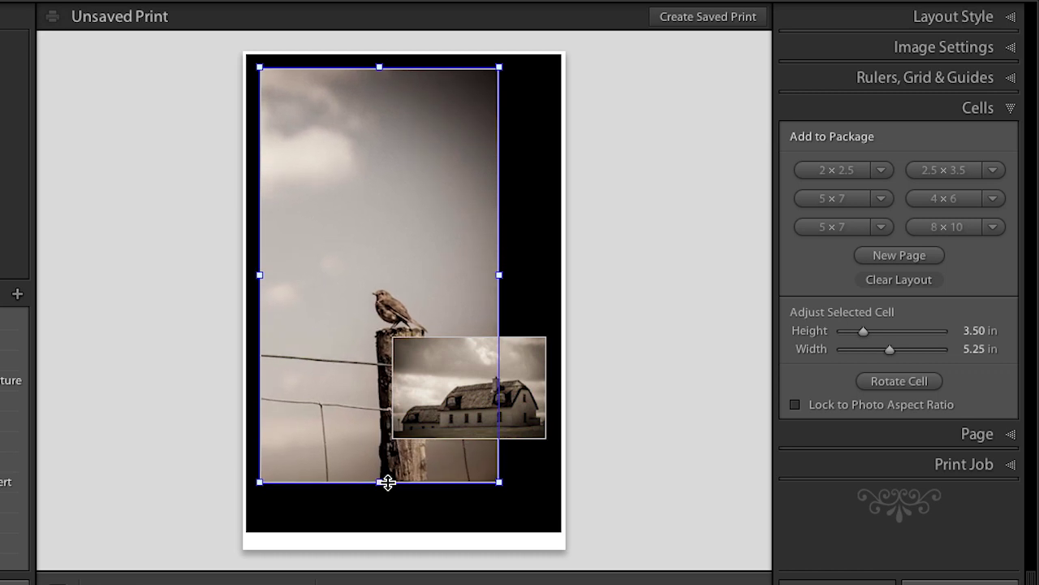
drag(387, 483, 385, 481)
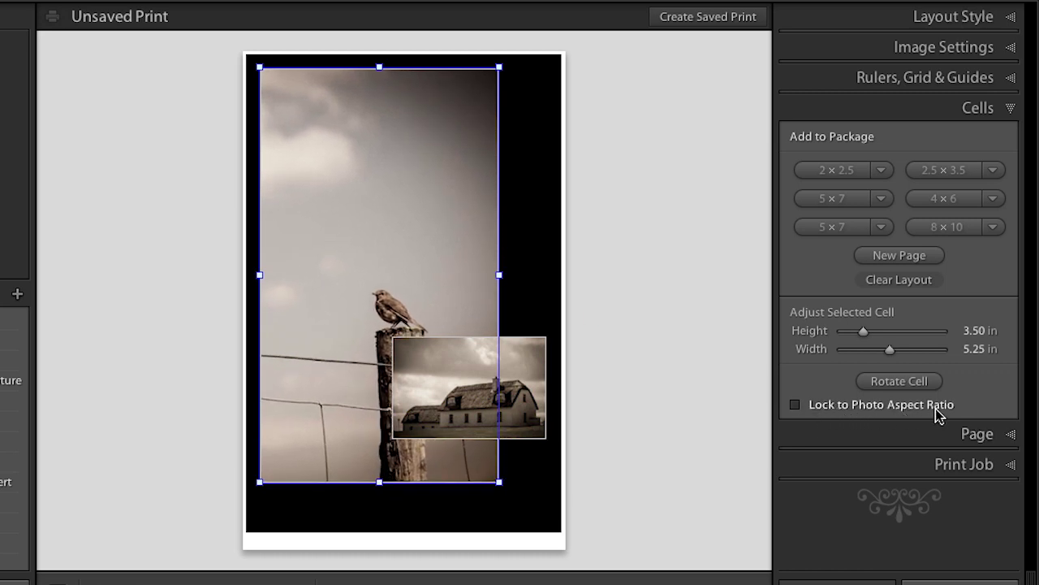
click(796, 405)
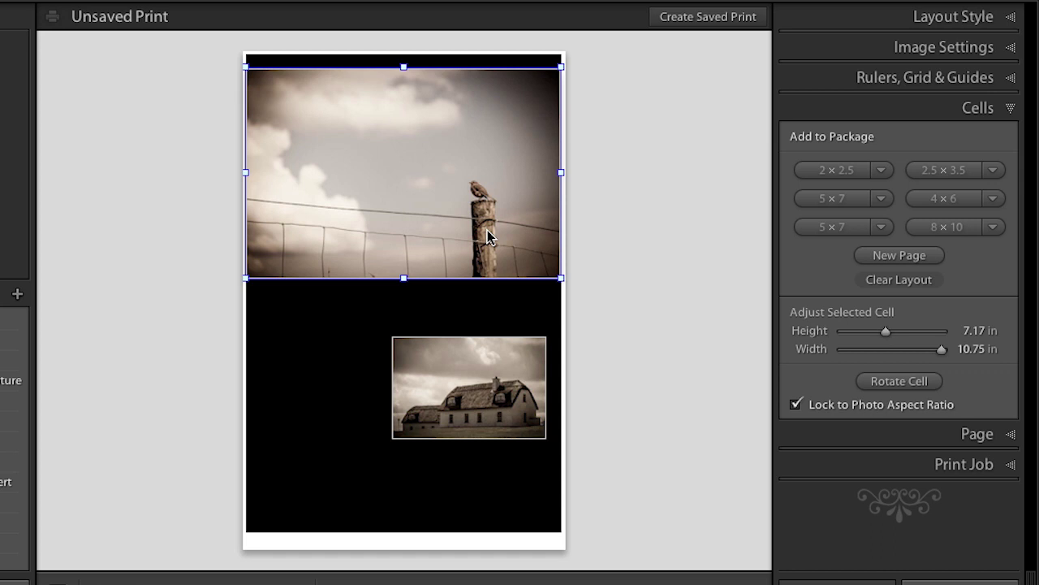
drag(490, 234, 487, 255)
drag(563, 300, 517, 274)
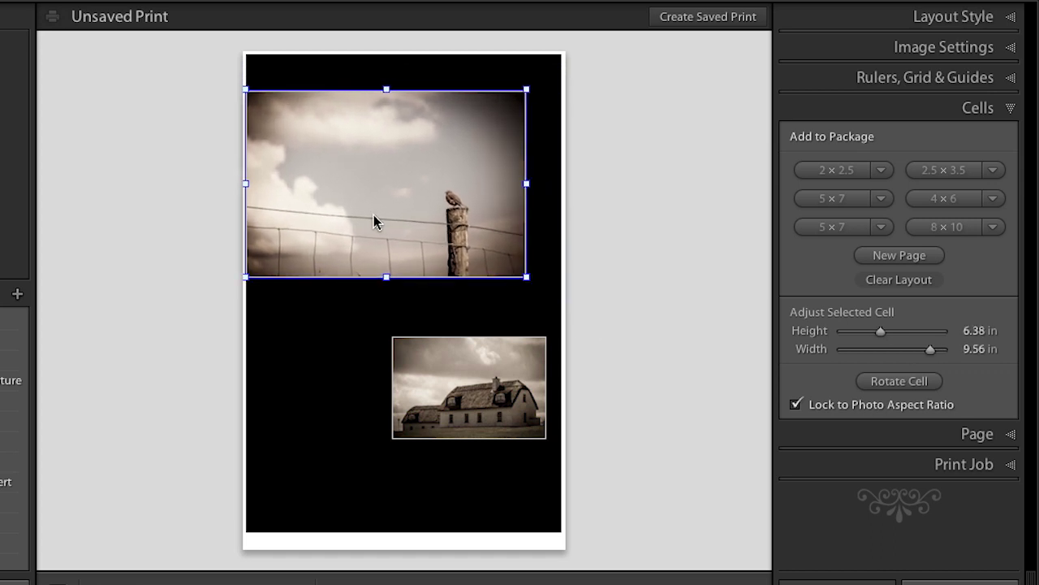
drag(376, 222, 408, 351)
drag(466, 378, 378, 181)
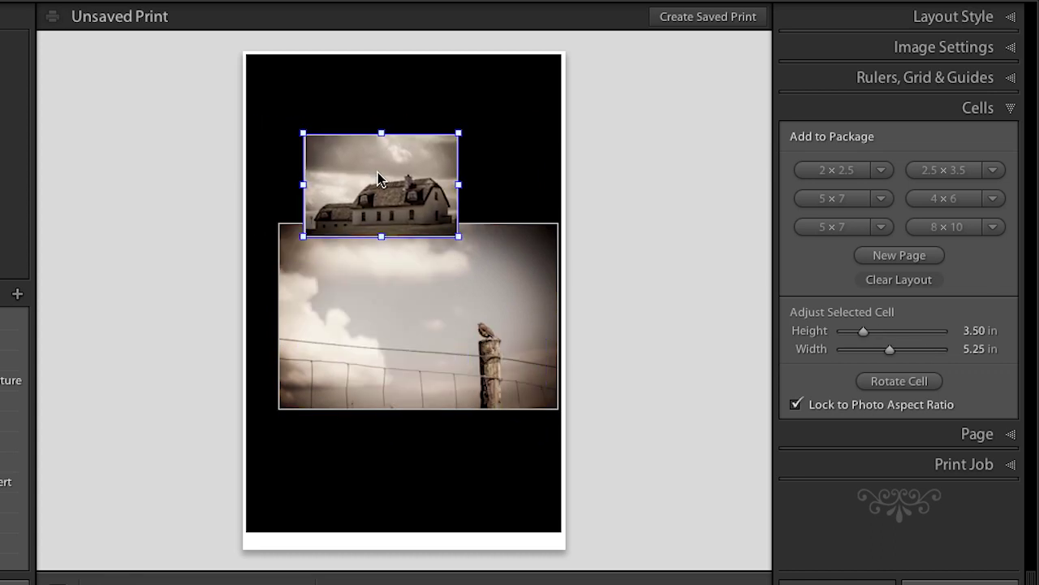
Step: Send the barn cell to back and nudge it just over the bird photo's top edge
right_click(377, 178)
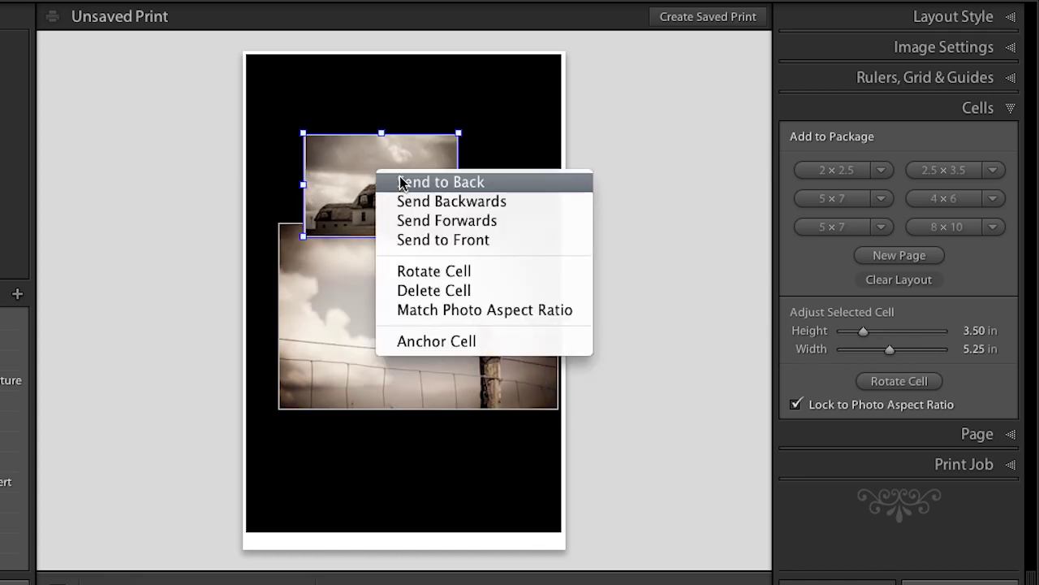
click(404, 183)
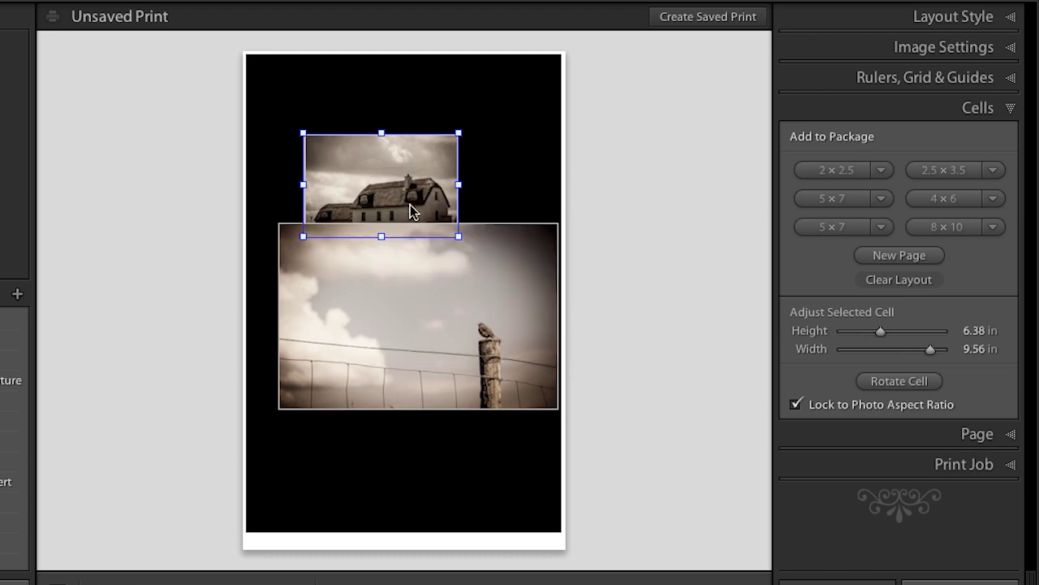
drag(407, 187, 410, 200)
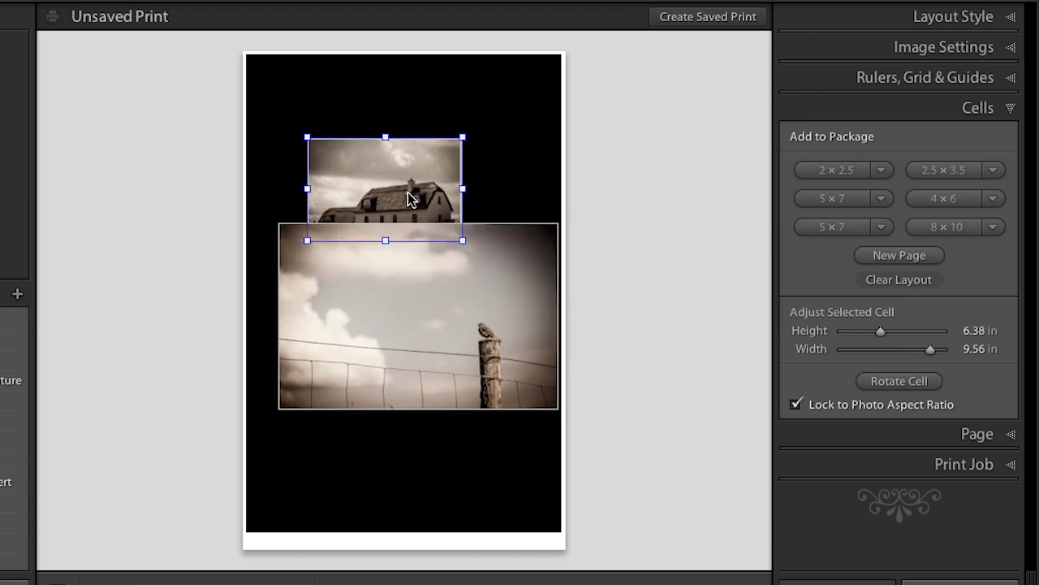
right_click(403, 190)
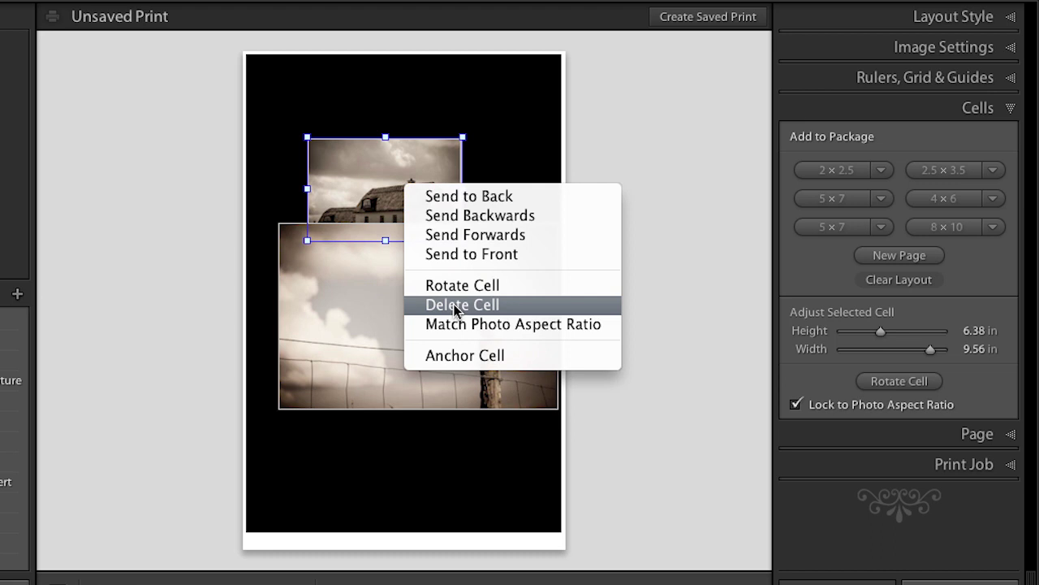
click(496, 149)
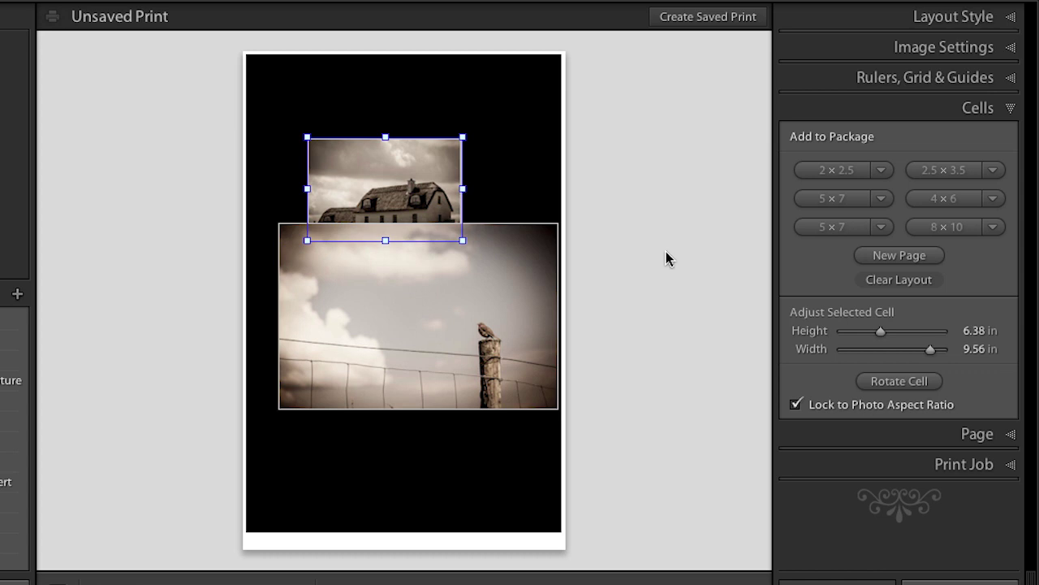
Step: Turn on Page Background Color and try white, blue-grey, then a saturated dark green
click(884, 436)
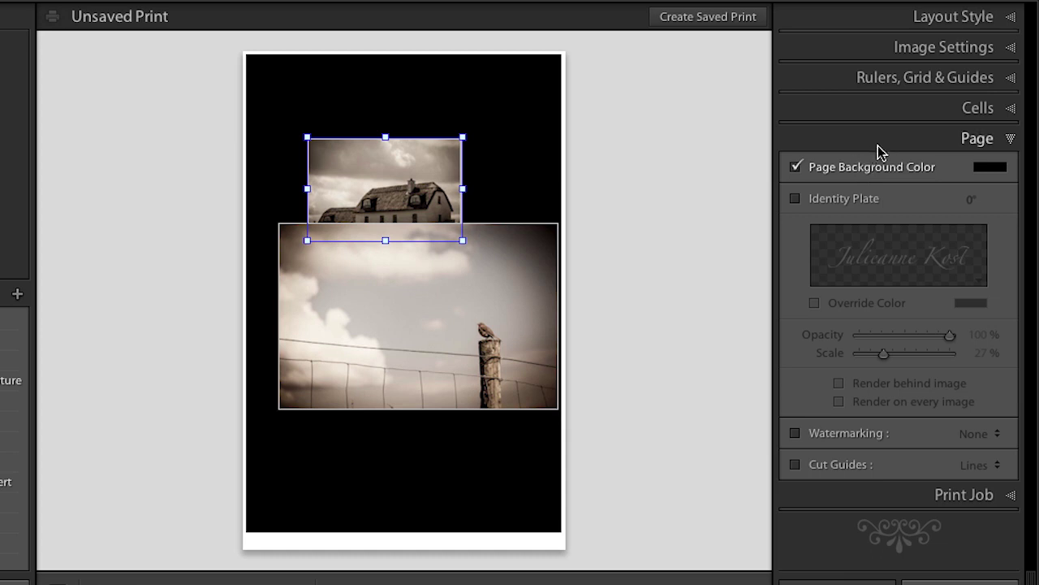
click(796, 168)
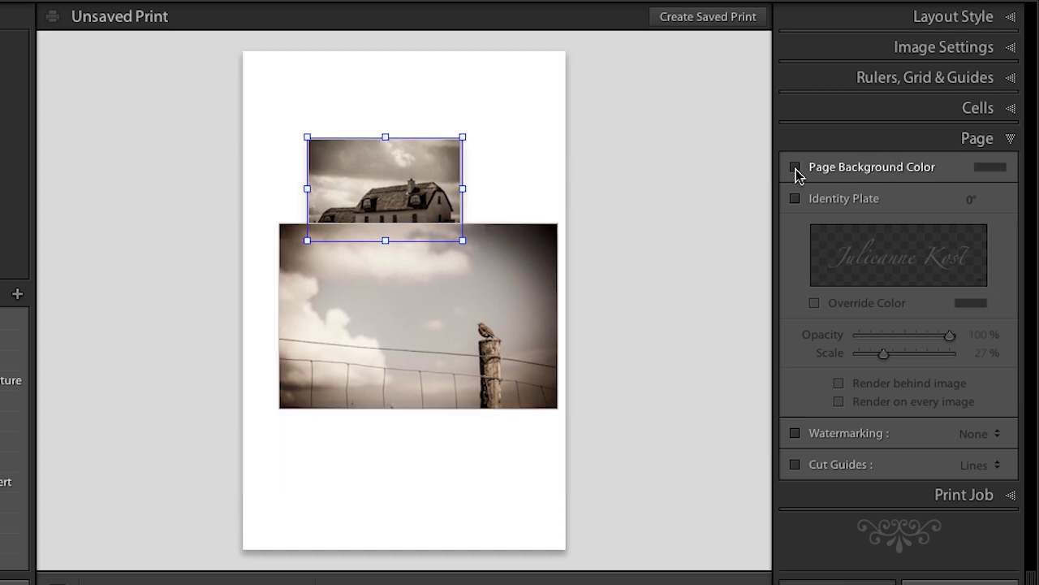
click(796, 168)
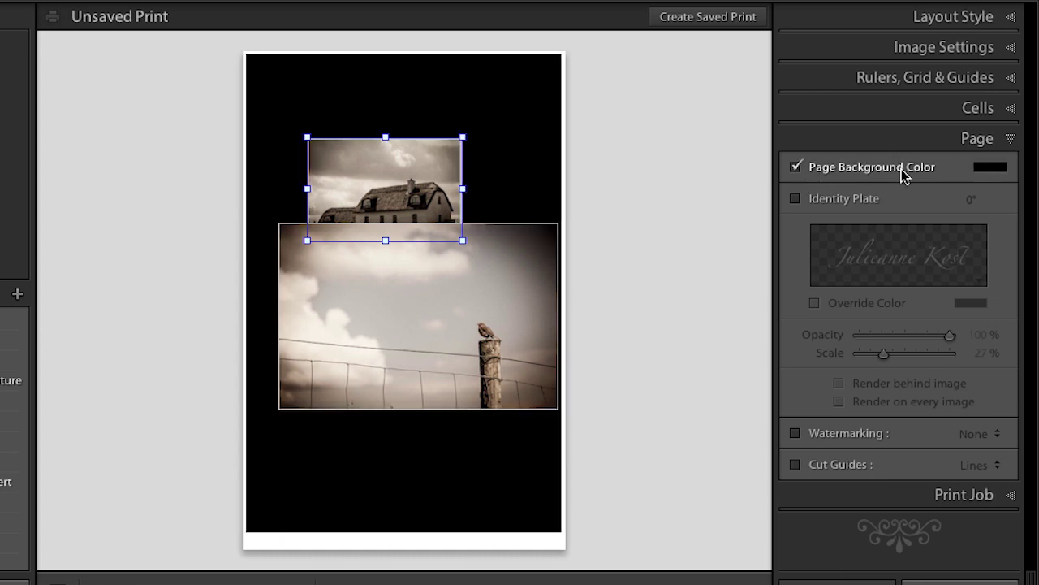
click(988, 177)
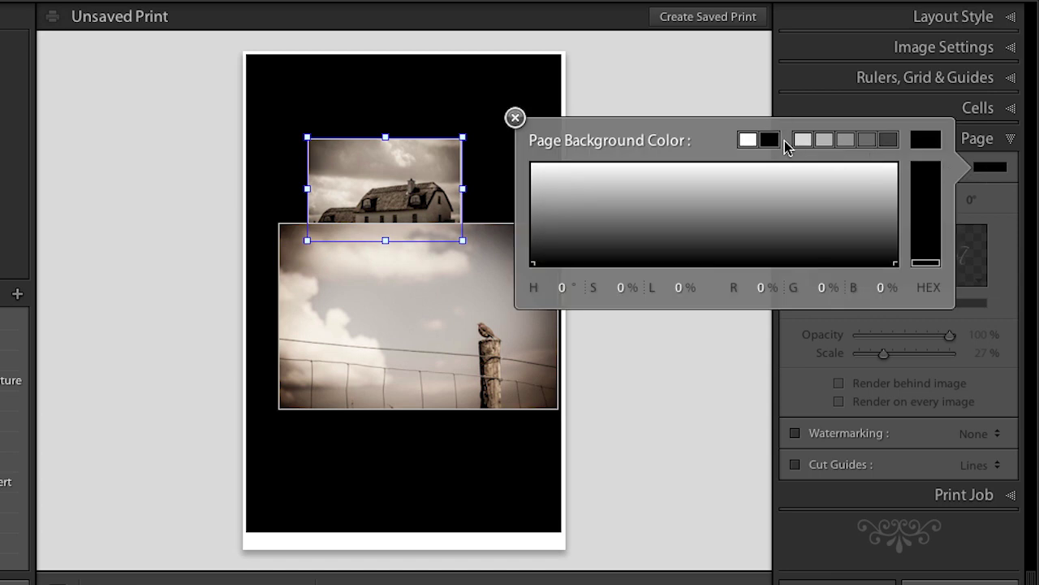
click(748, 140)
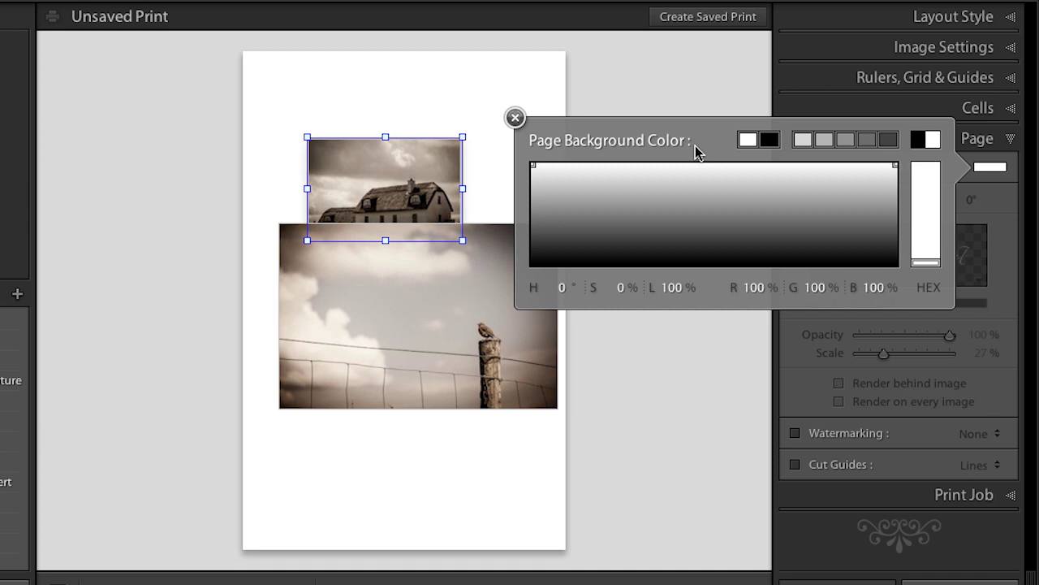
mouse_move(730, 227)
mouse_down()
mouse_move(726, 236)
mouse_move(812, 233)
mouse_move(777, 209)
mouse_move(605, 204)
mouse_move(661, 223)
mouse_move(666, 245)
mouse_move(747, 215)
mouse_up()
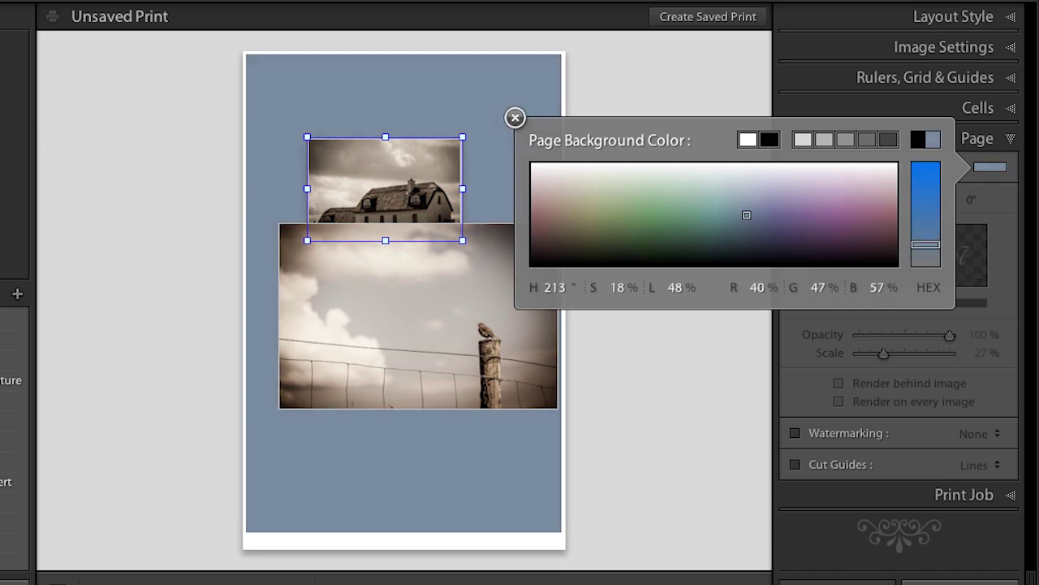
click(933, 235)
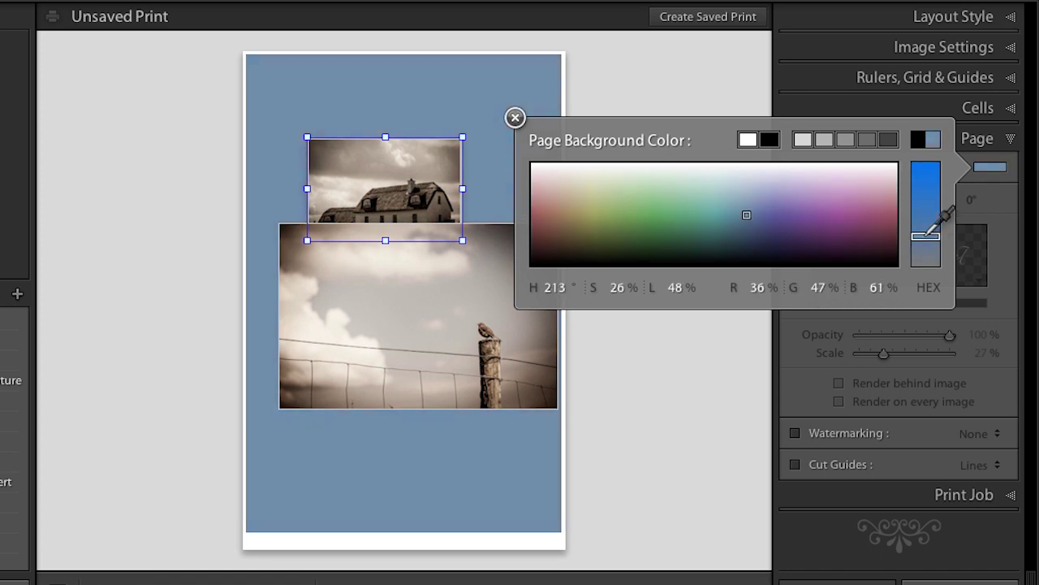
mouse_move(933, 235)
mouse_down()
mouse_move(926, 182)
mouse_move(853, 195)
mouse_move(849, 219)
mouse_move(683, 227)
mouse_move(668, 249)
mouse_up()
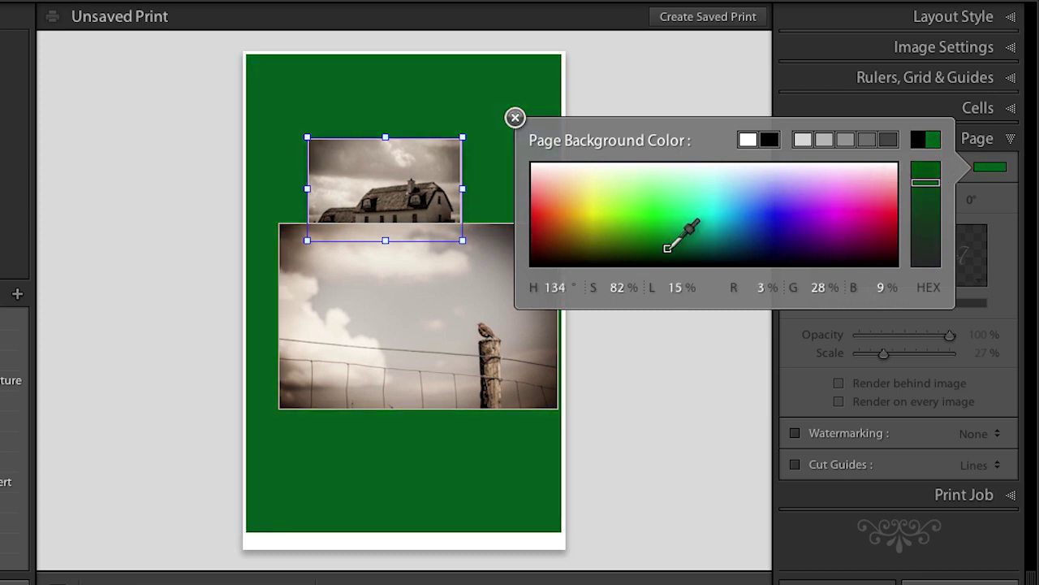
click(515, 118)
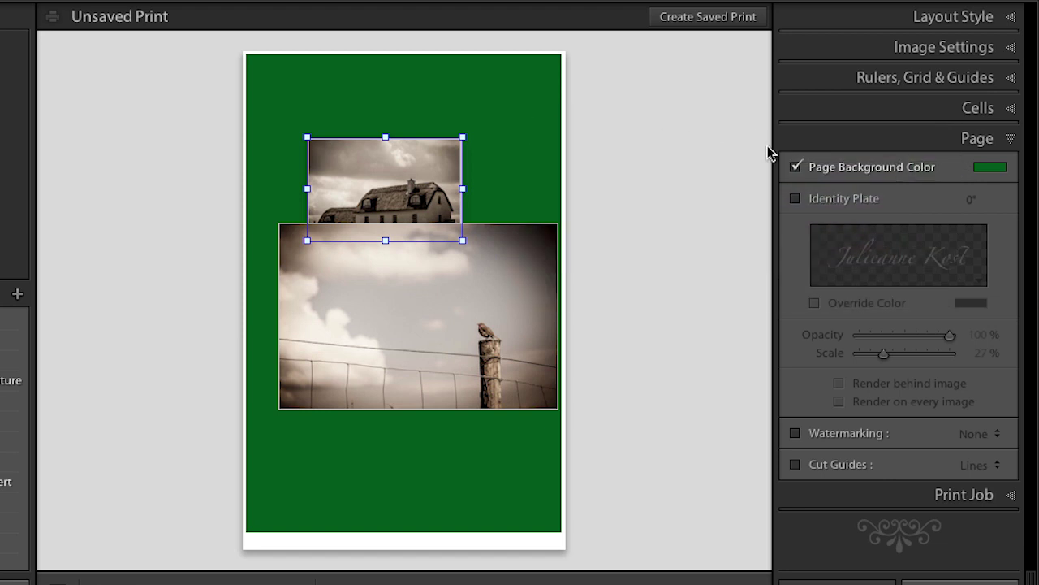
Step: Turn off the page background, enable the identity plate, and switch it to a graphical plate
click(796, 167)
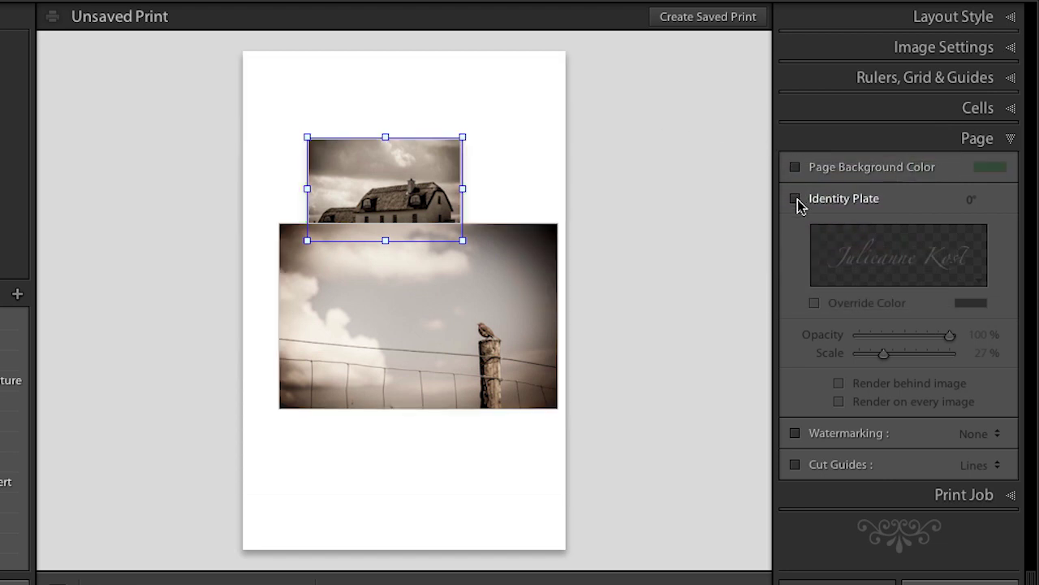
click(796, 199)
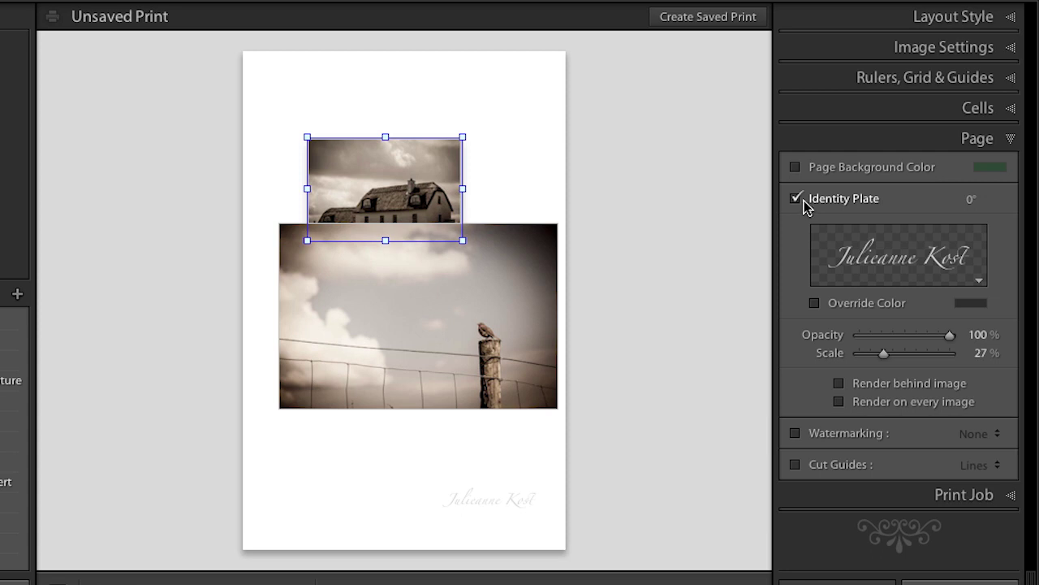
click(979, 281)
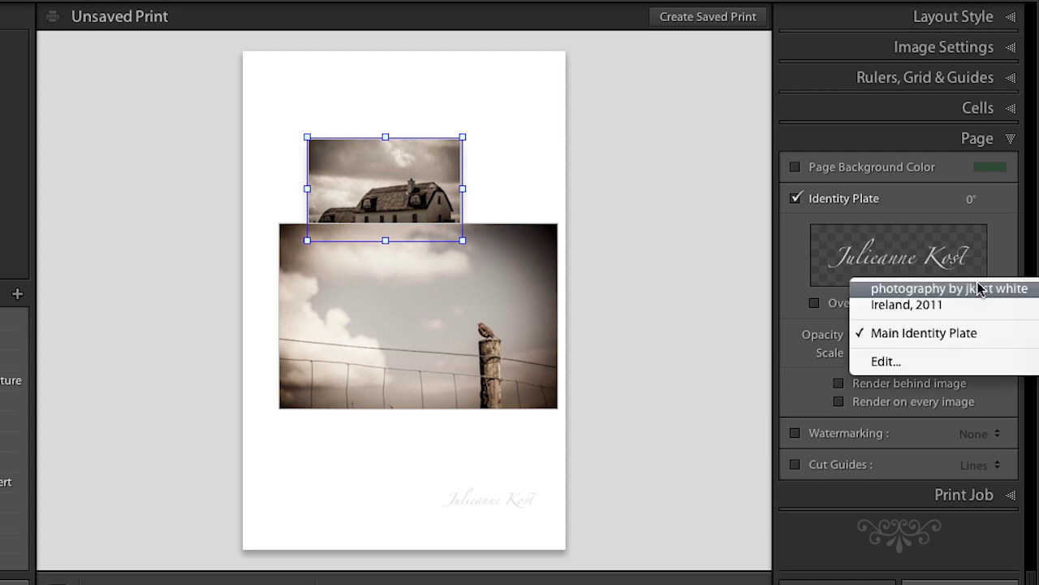
click(944, 363)
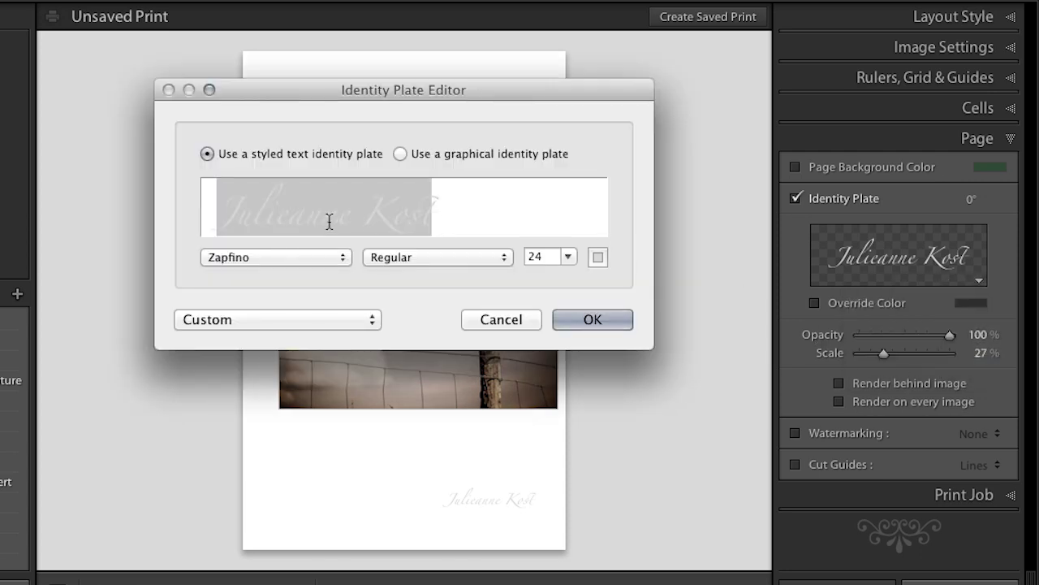
click(254, 195)
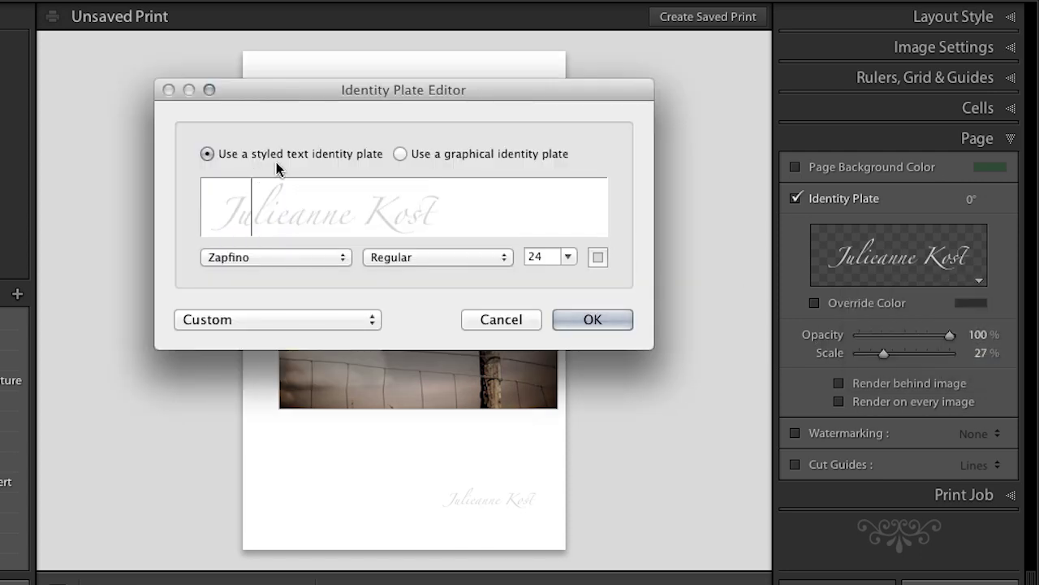
click(400, 154)
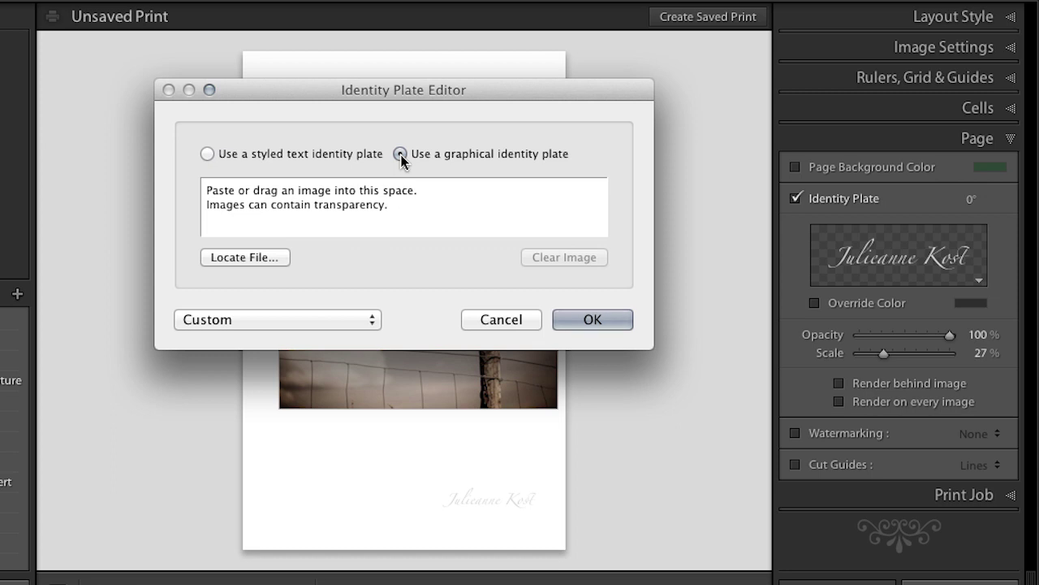
Step: Load WatermarkWhite.psd from Desktop > Demo Files > Additional Content > Watermarks as the plate
click(257, 260)
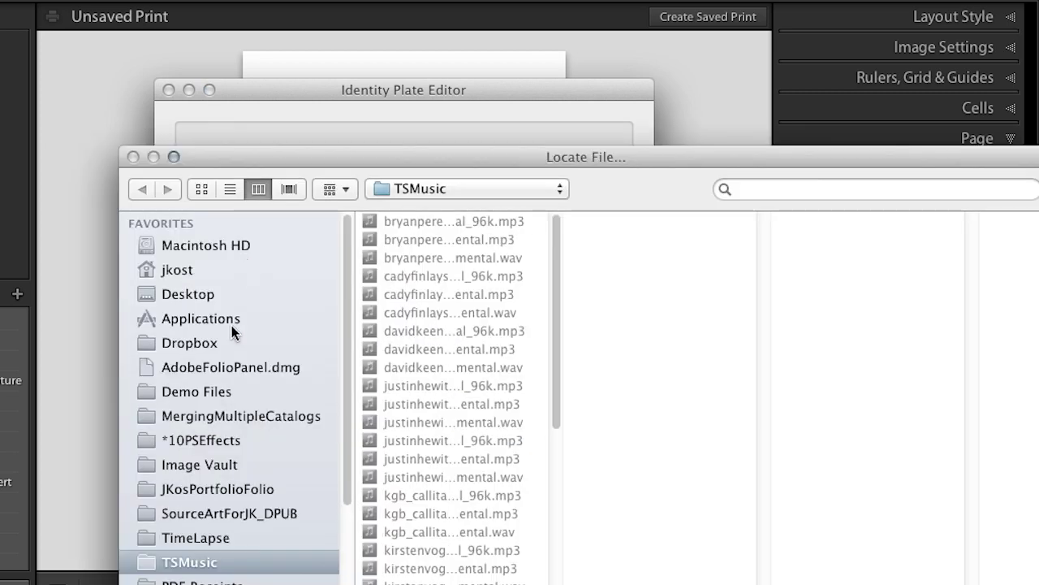
click(205, 293)
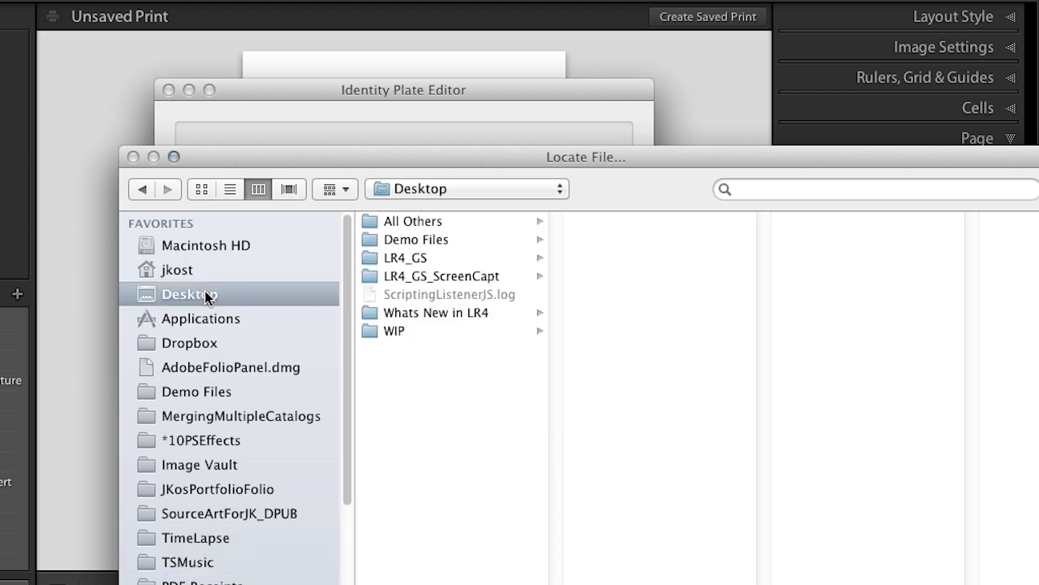
click(388, 239)
click(643, 221)
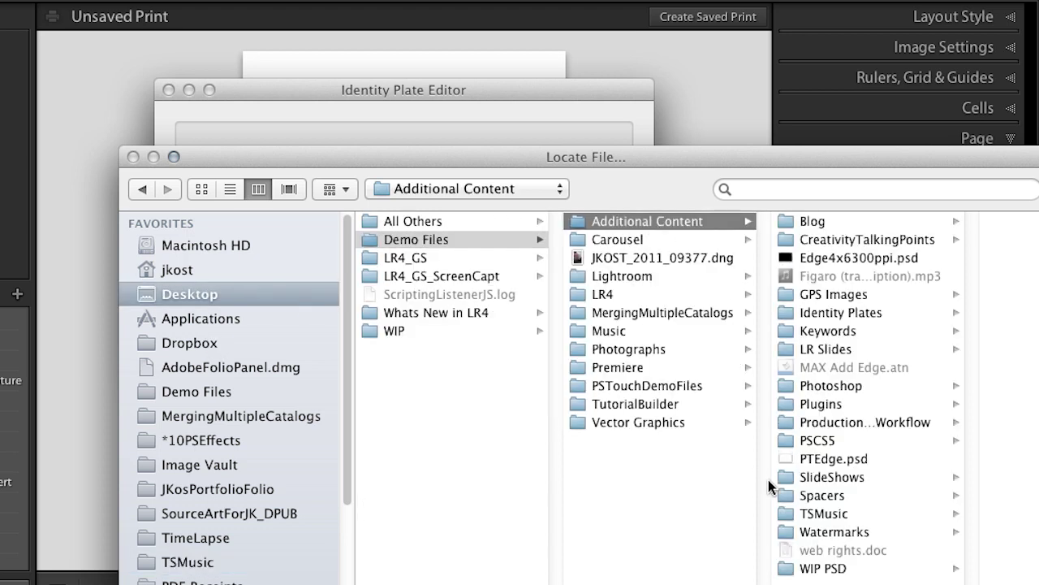
click(820, 532)
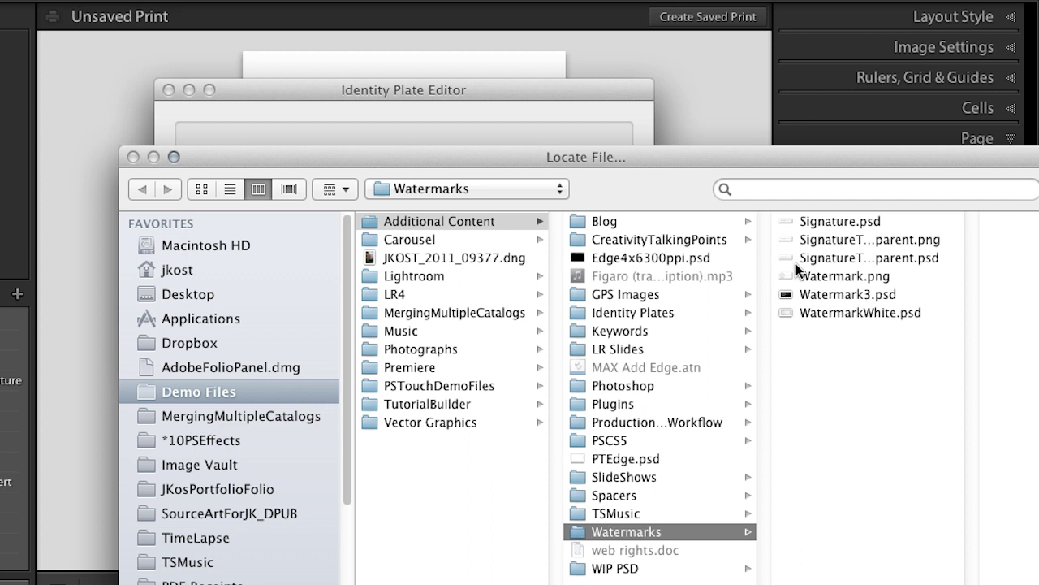
click(816, 311)
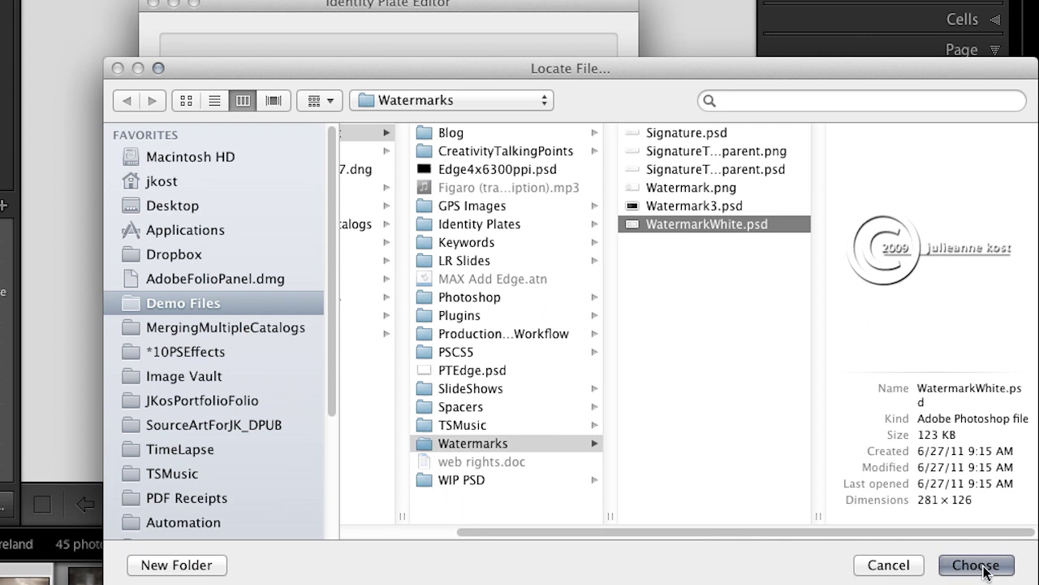
click(979, 566)
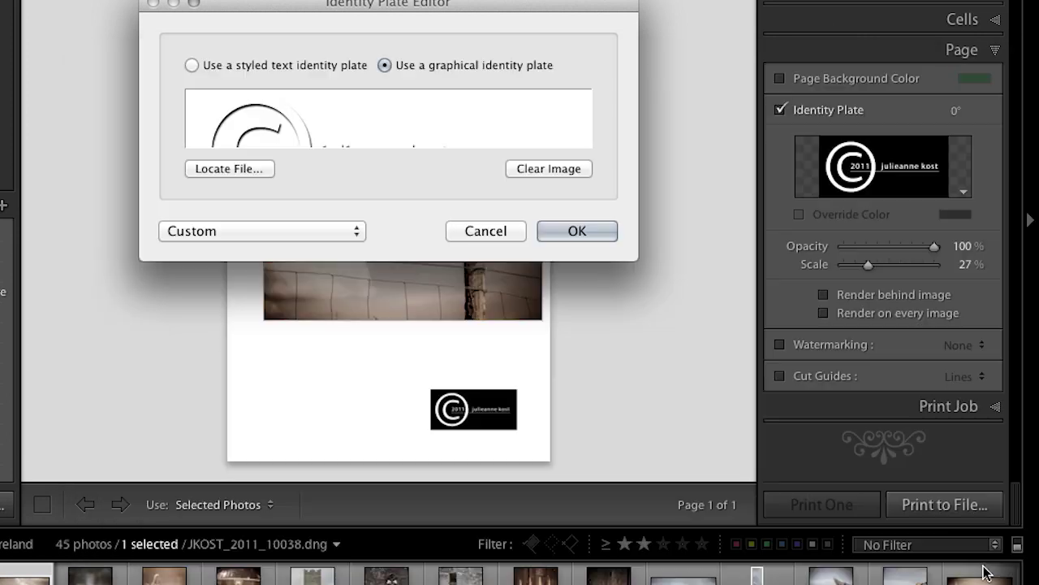
Step: Confirm the new graphical identity plate and move it up onto the bird photo
click(587, 230)
click(463, 418)
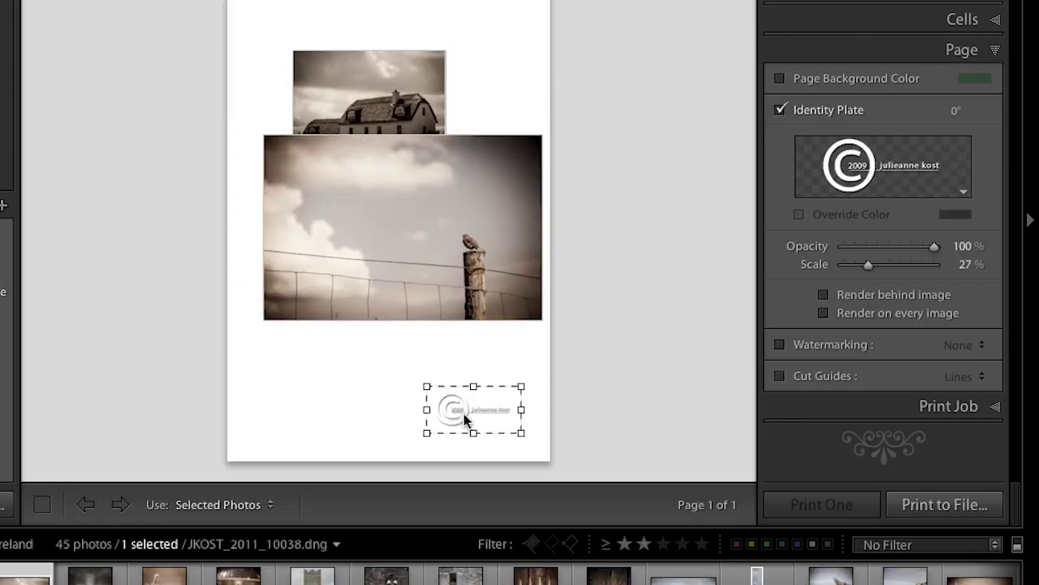
drag(466, 420, 362, 129)
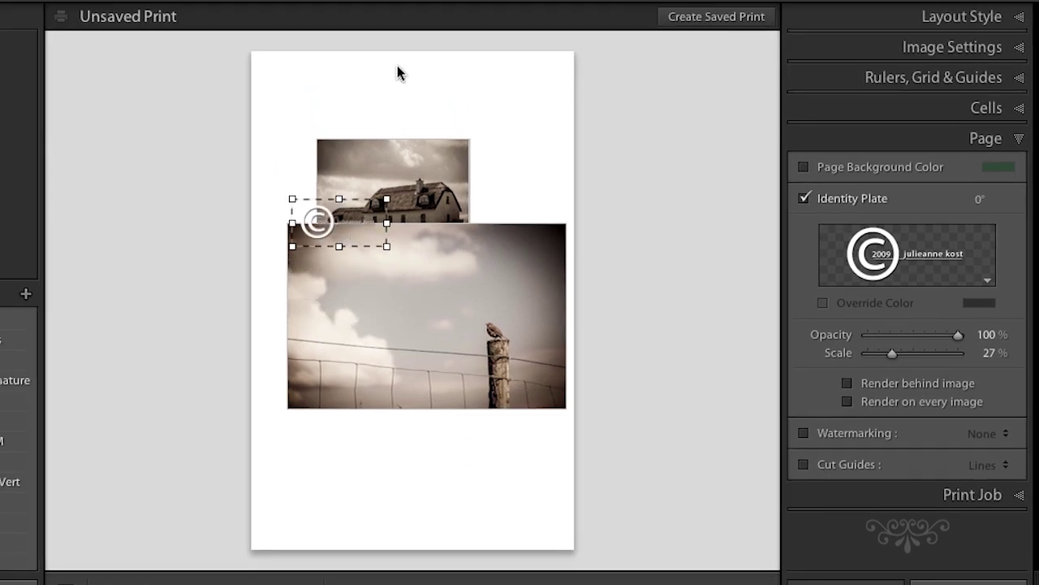
click(406, 105)
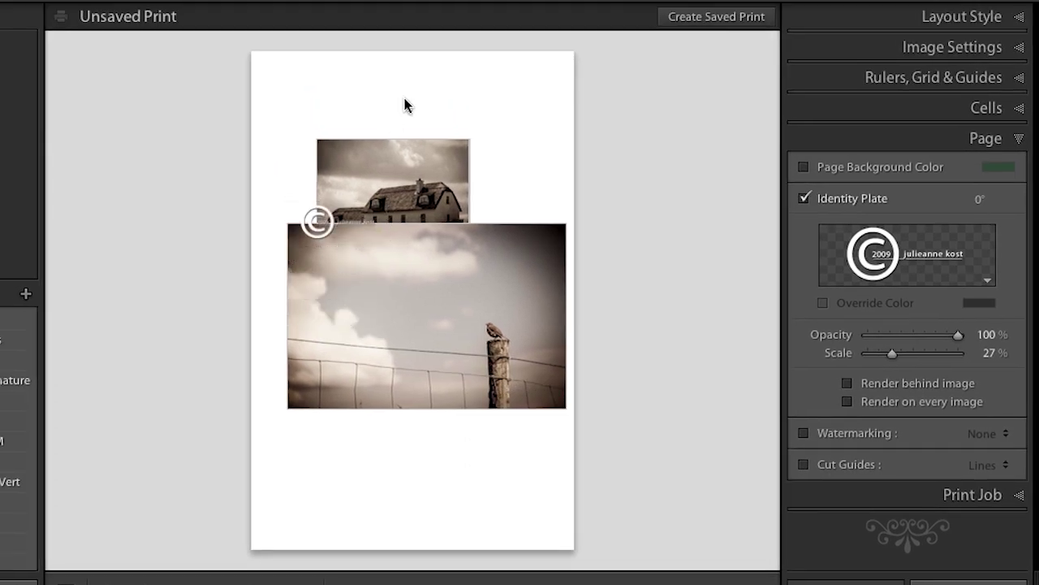
Step: Enlarge the identity plate to about 53% scale and place it below the bird photo
click(374, 206)
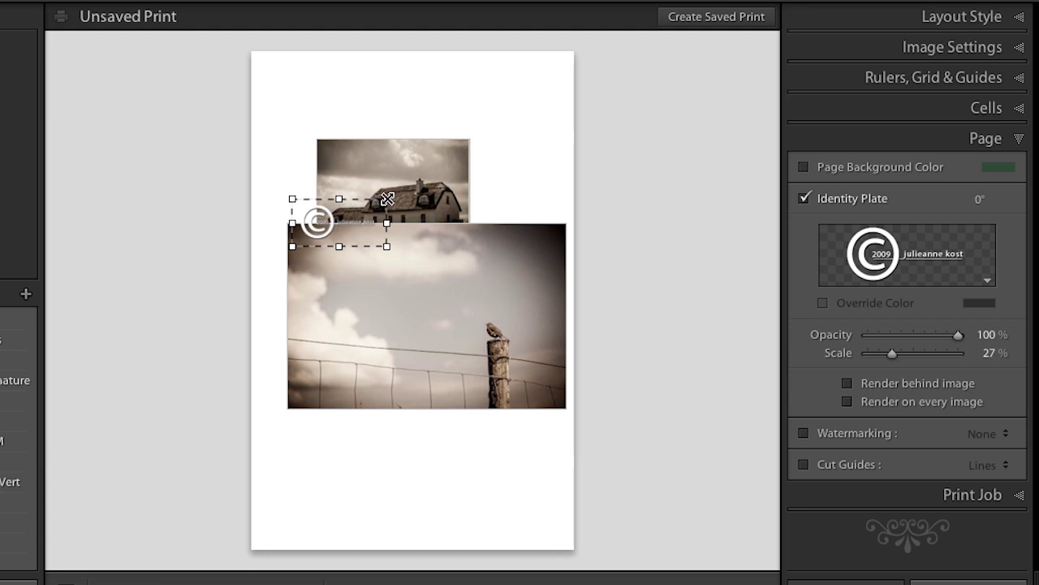
drag(388, 199, 470, 159)
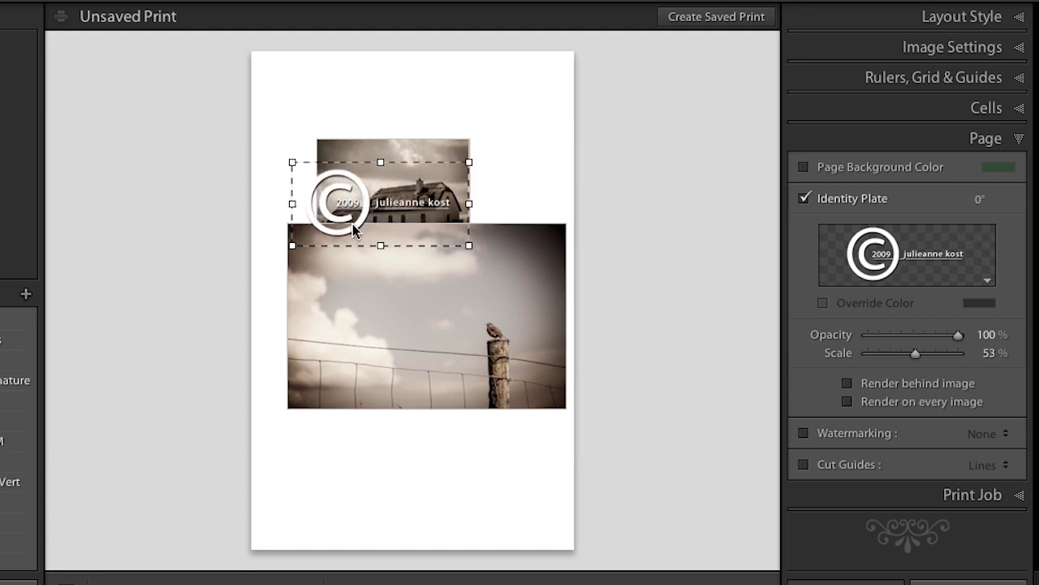
drag(353, 229, 360, 475)
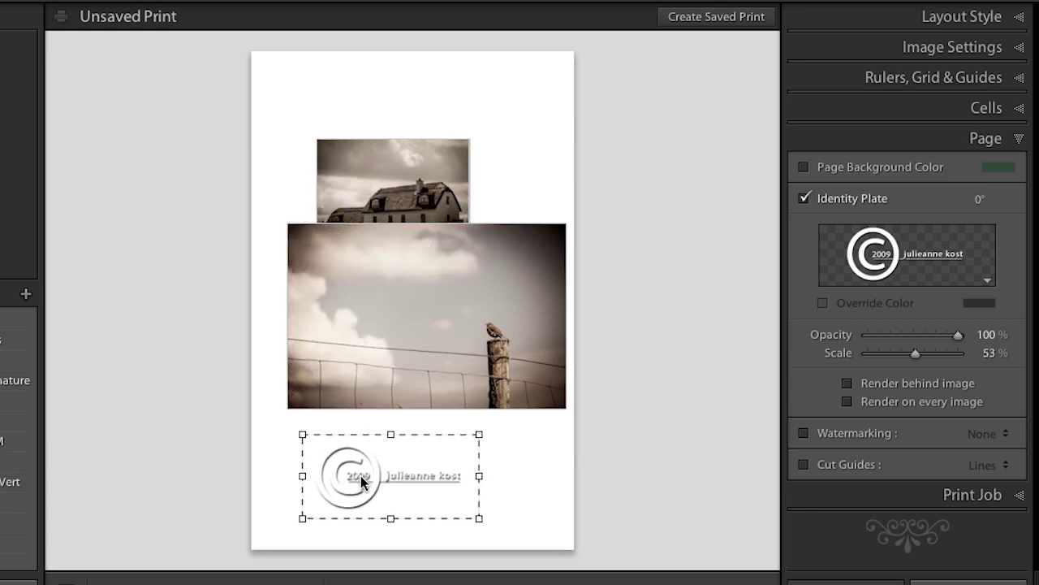
click(284, 465)
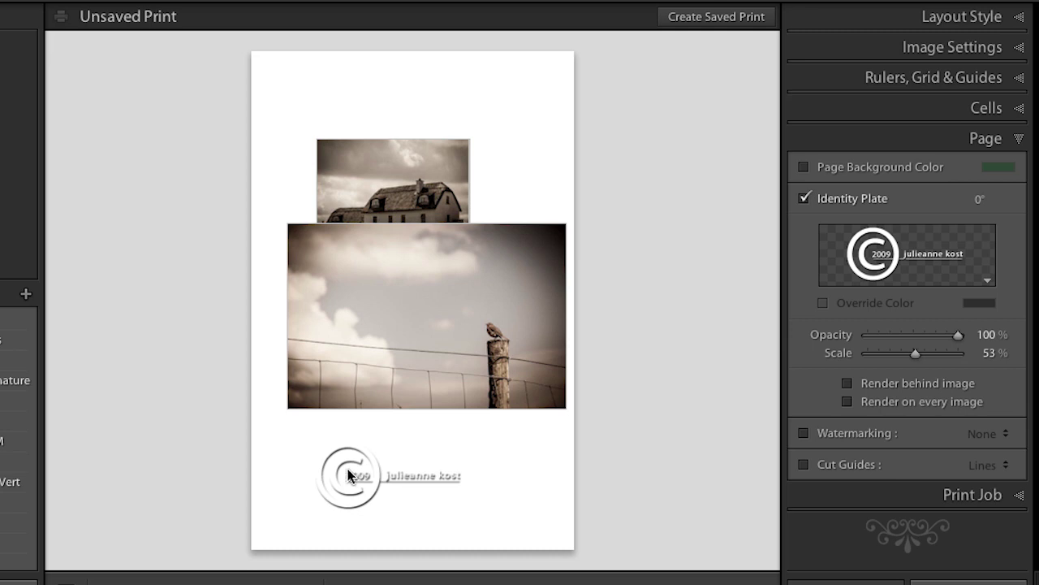
Step: Turn on watermarking with the Black Signature watermark for the fence and bird photos
click(803, 434)
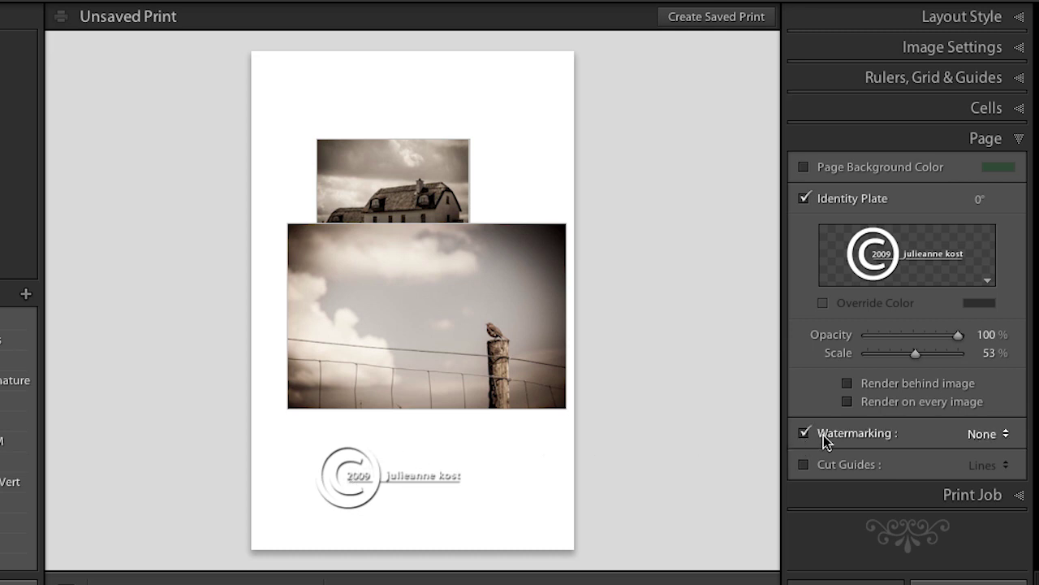
click(990, 433)
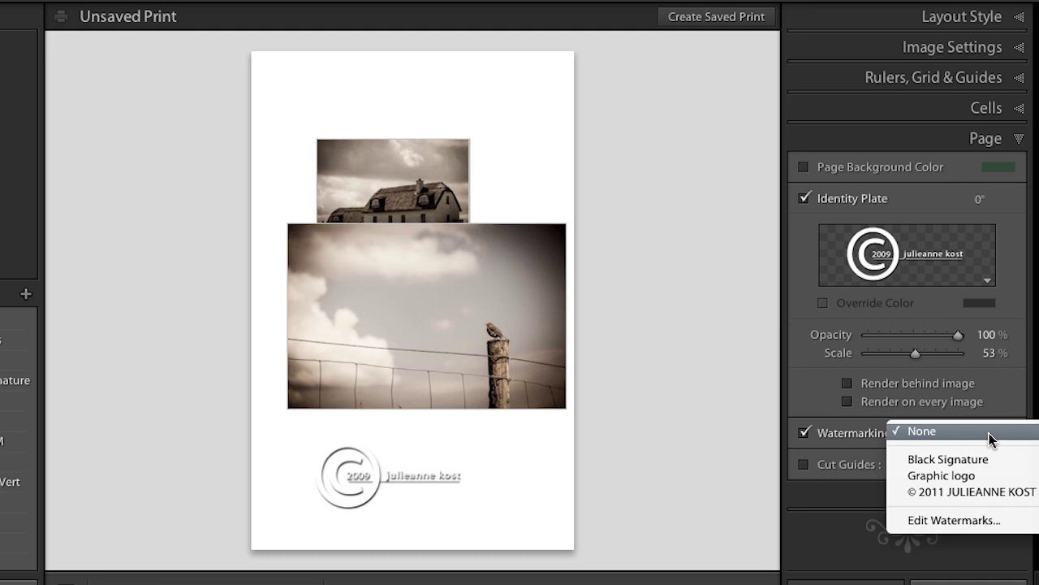
click(986, 462)
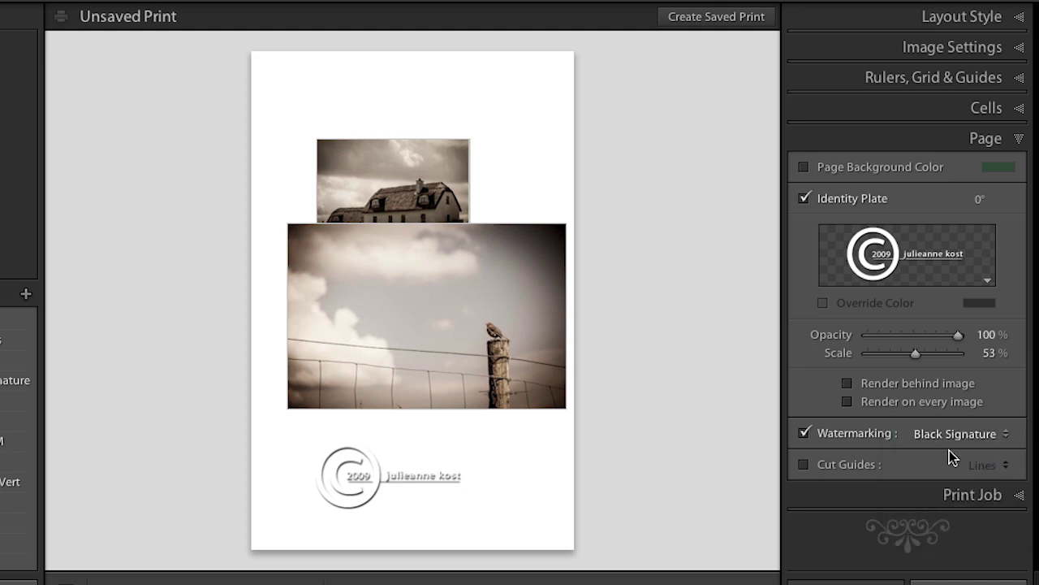
click(498, 396)
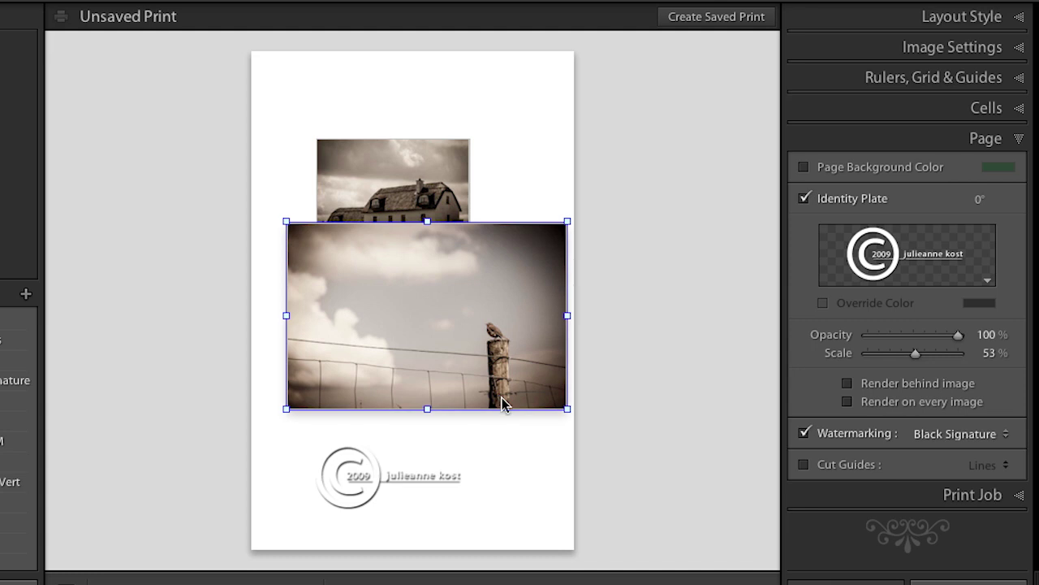
click(948, 435)
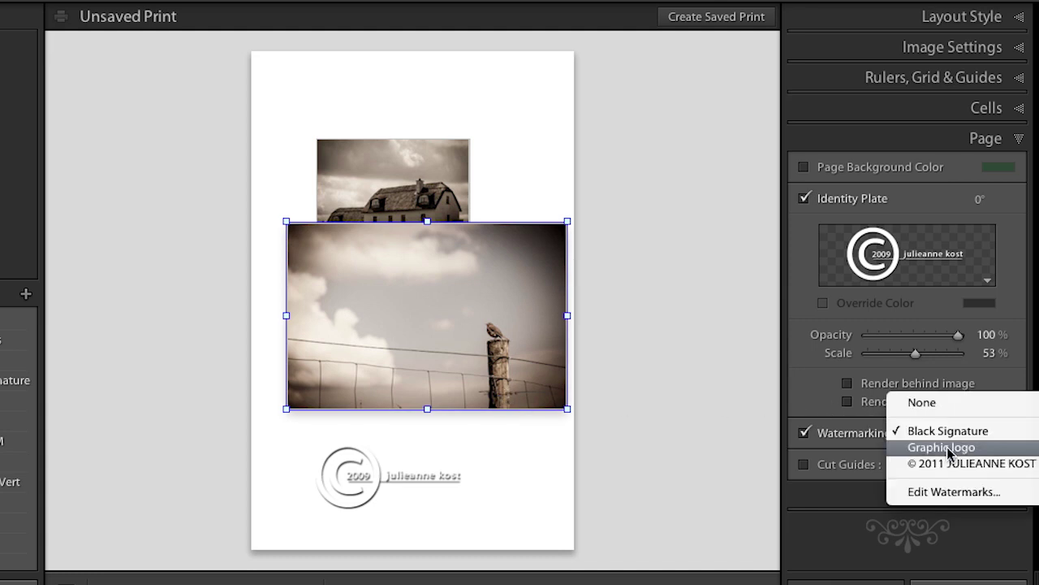
Step: Open the Black Signature watermark in the Watermark Editor and switch it to Text style
click(942, 491)
click(126, 73)
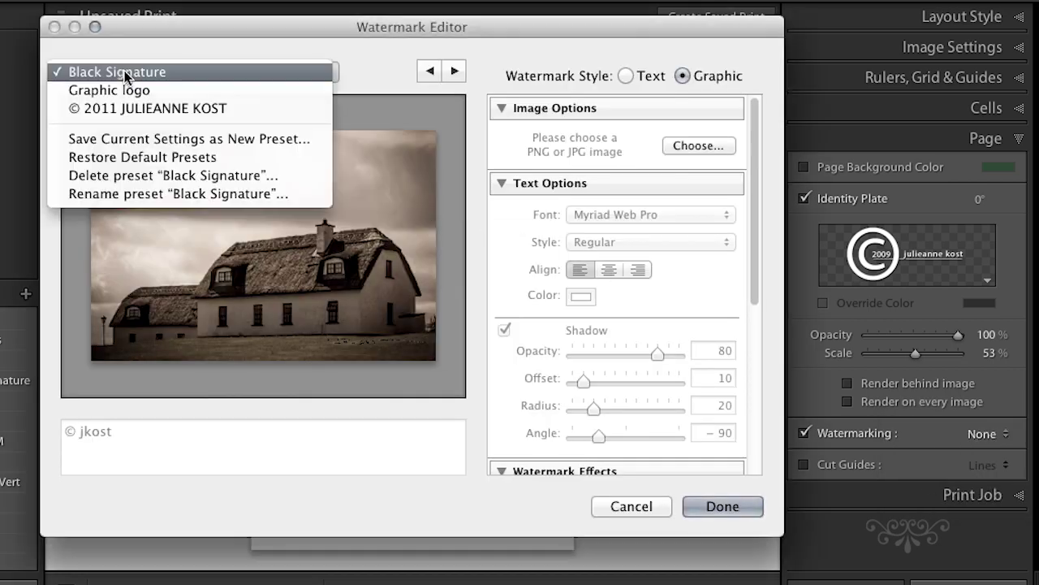
click(228, 77)
click(626, 75)
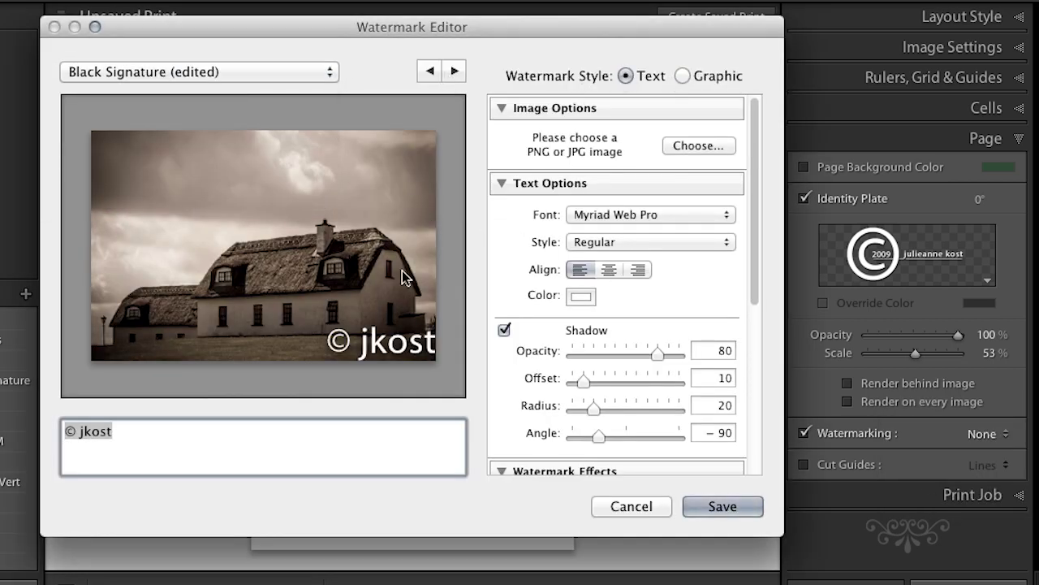
Step: Replace the copyright text with PROOF and set its font to Impact
drag(122, 430, 0, 415)
text(PROOF)
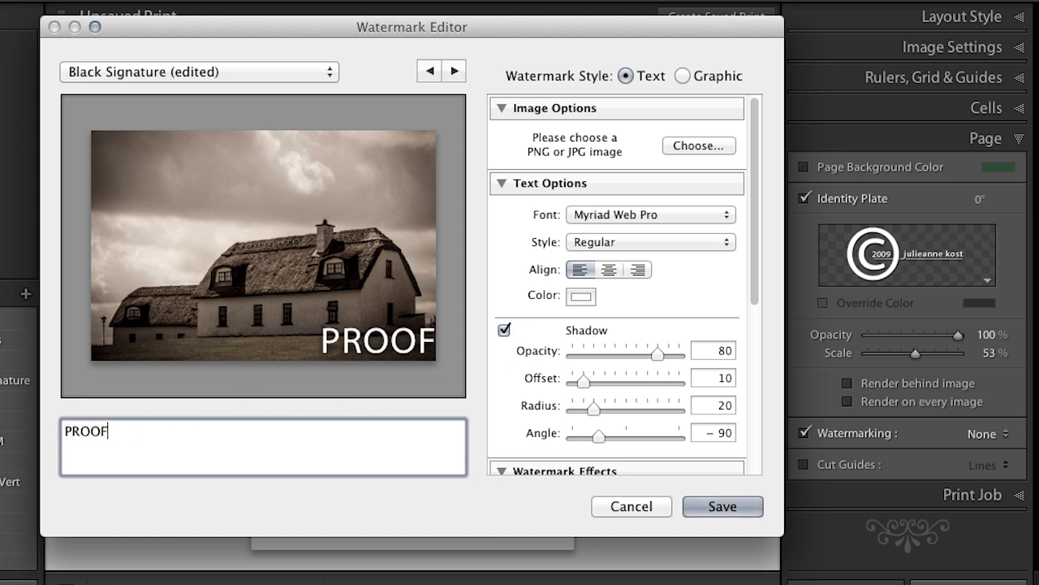
key(super+a)
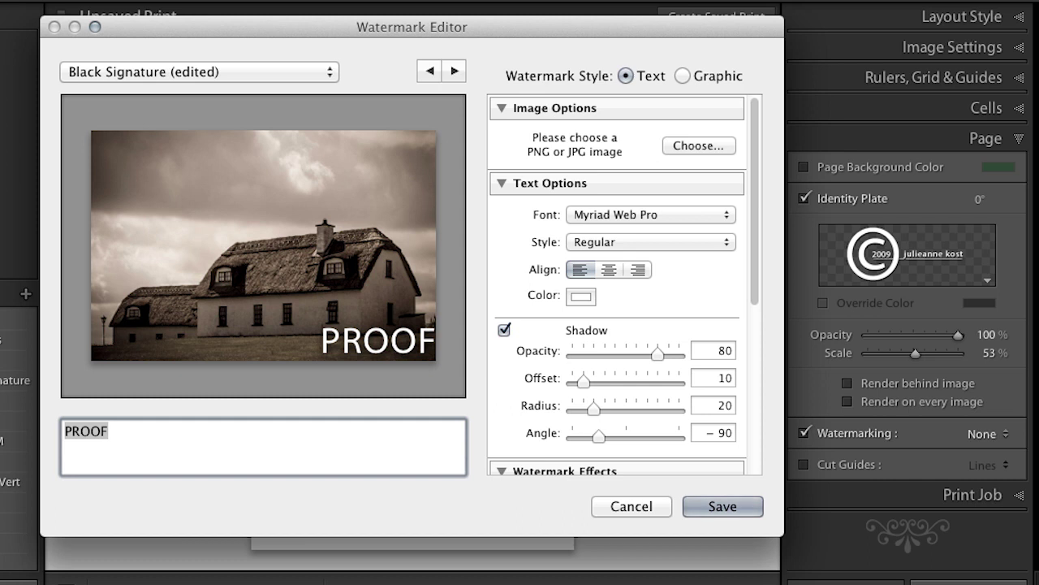
click(657, 216)
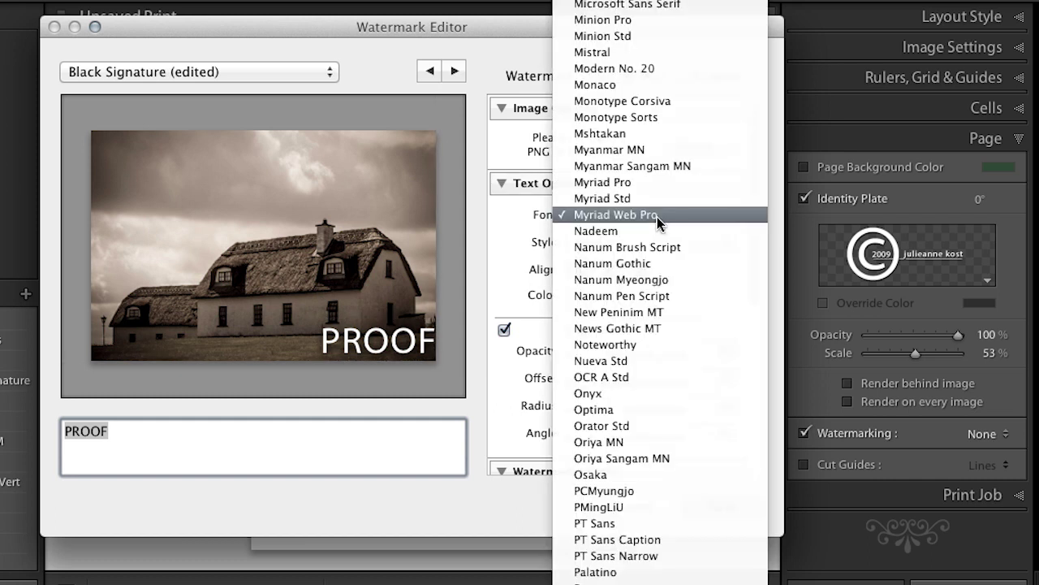
scroll(659, 179, up, 10)
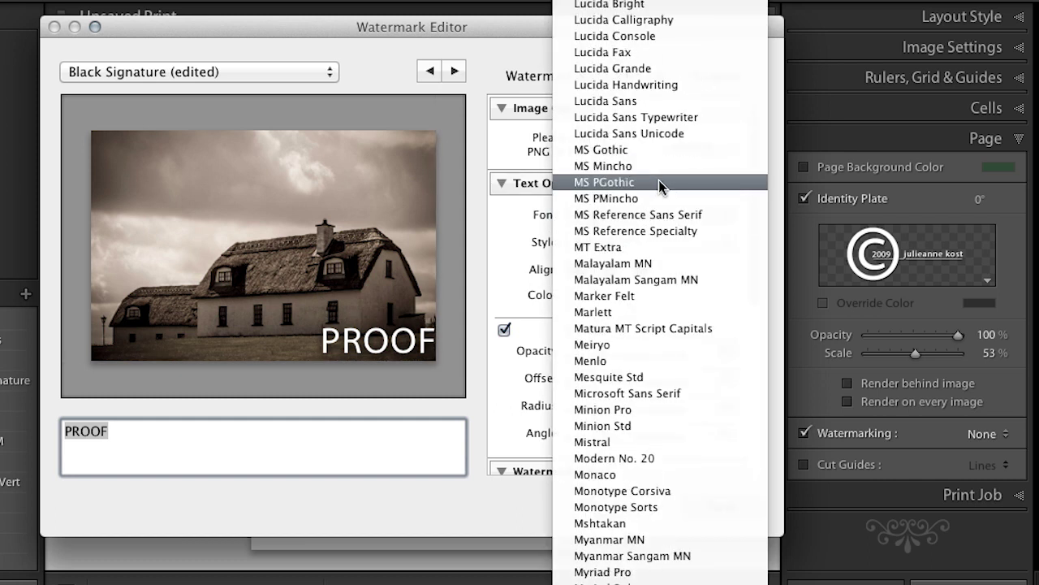
scroll(659, 179, up, 14)
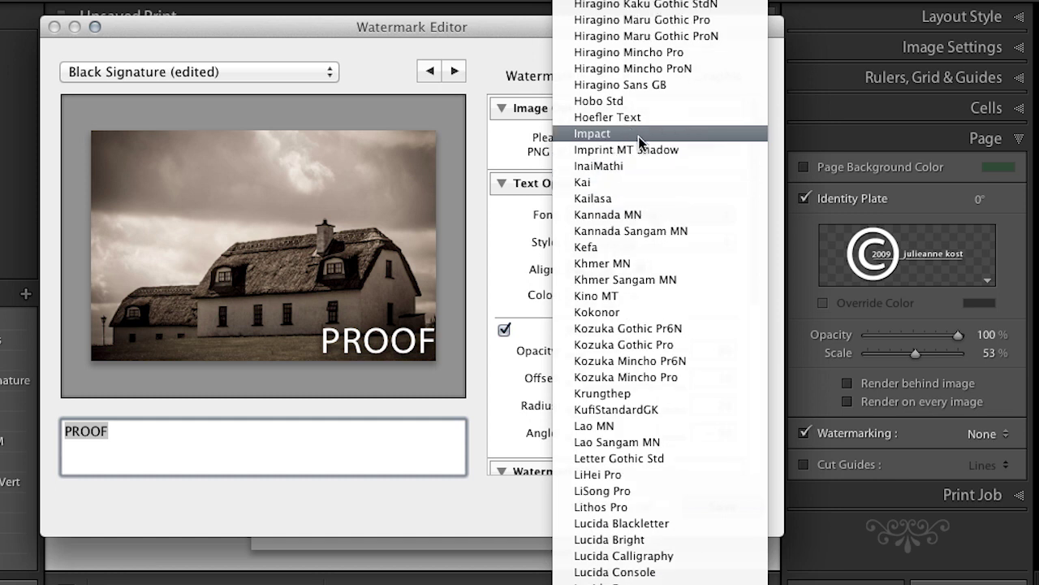
click(639, 135)
mouse_move(377, 333)
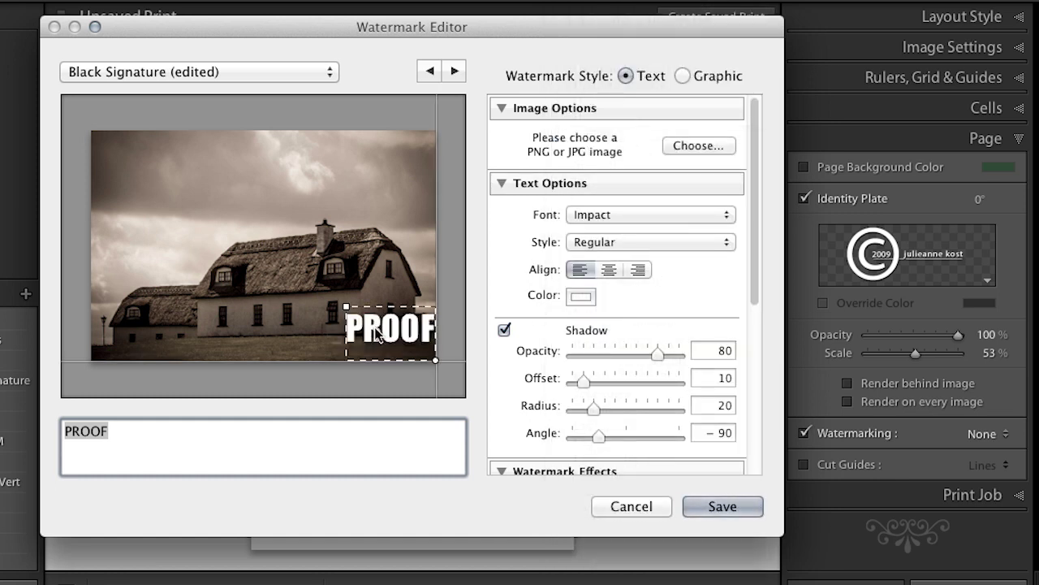
scroll(493, 343, down, 8)
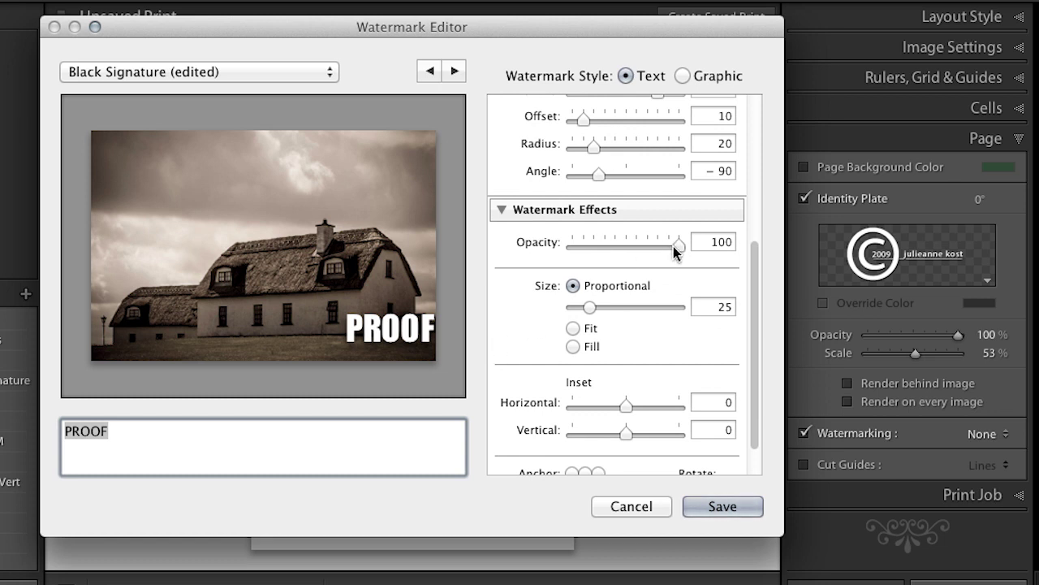
Step: Set the PROOF watermark to 47 opacity, centre-anchored, enlarged to size 61
drag(674, 246, 622, 247)
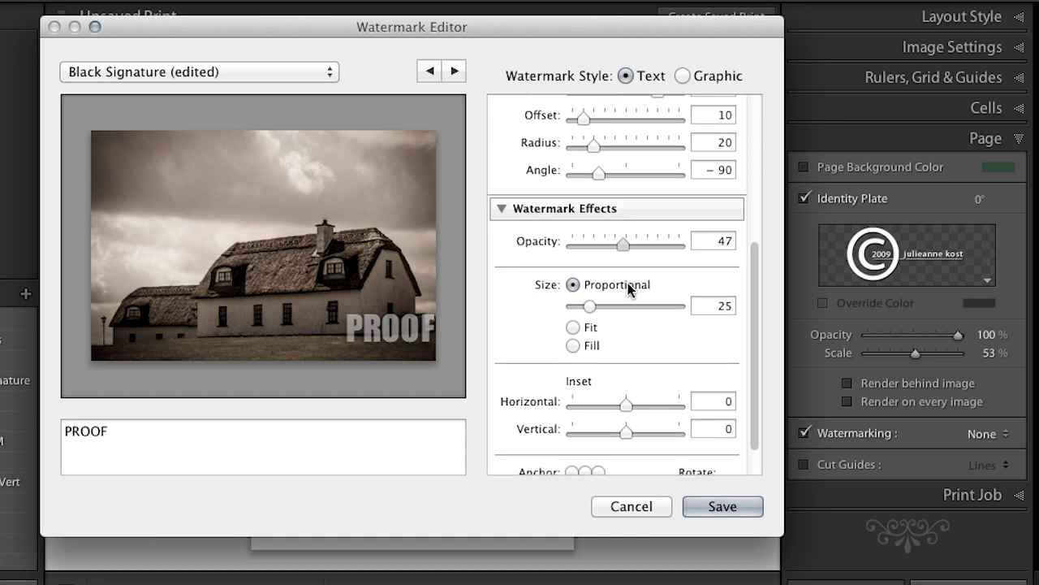
scroll(630, 288, down, 2)
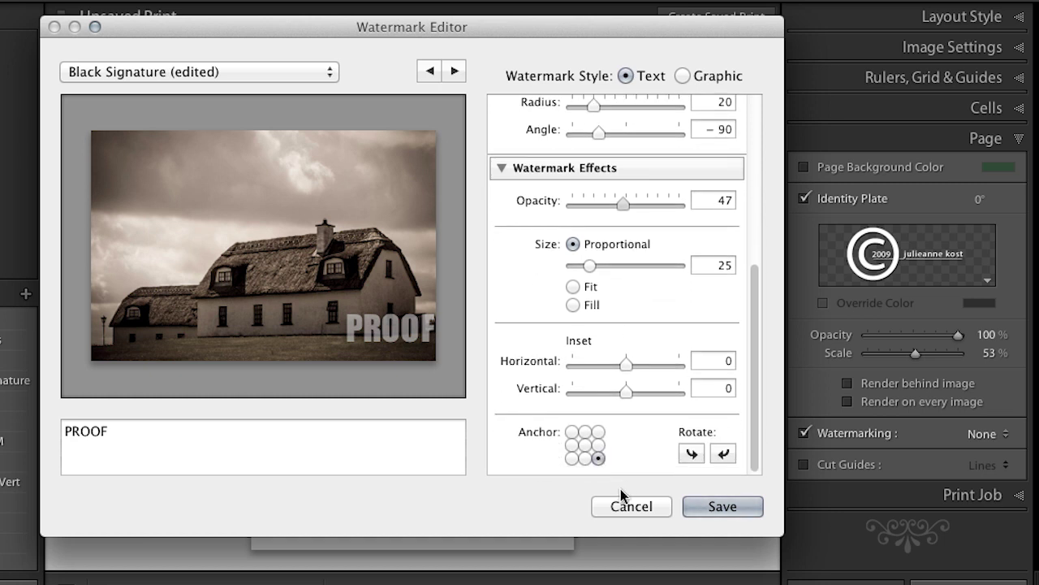
click(585, 446)
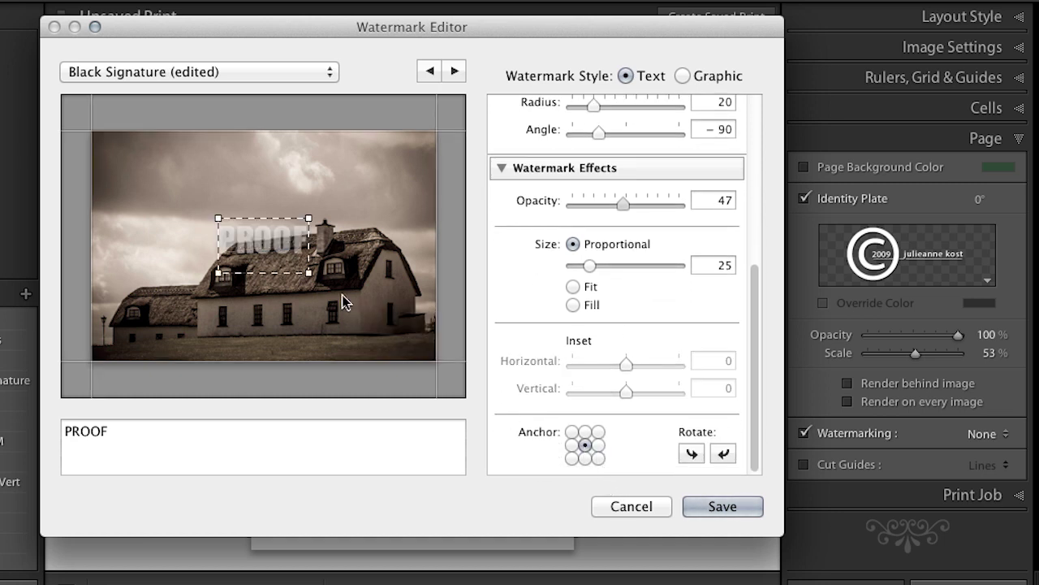
drag(309, 273, 374, 313)
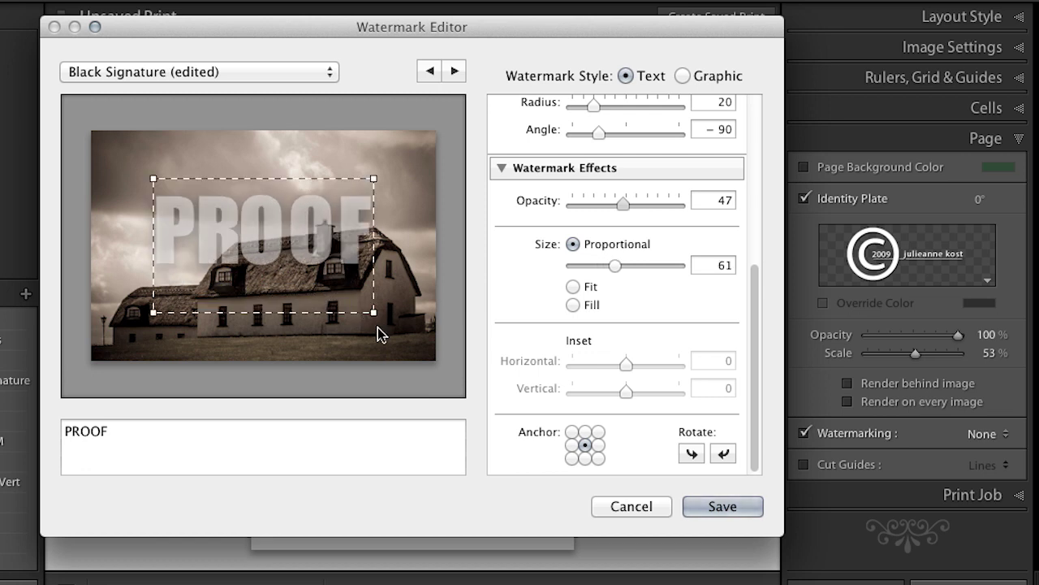
Step: Save the watermark settings as a new preset named 'Proof'
click(702, 504)
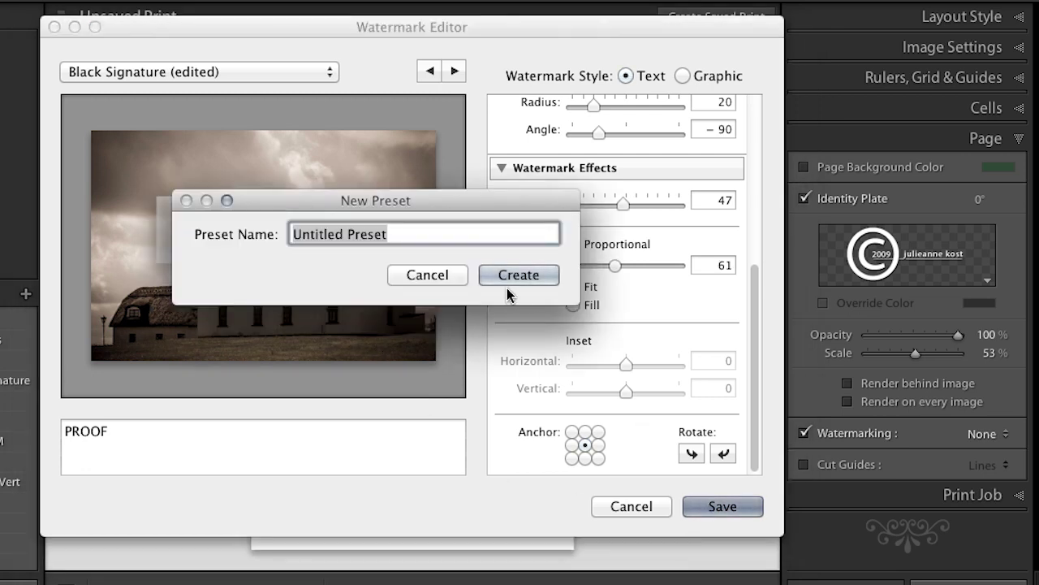
text(Proof)
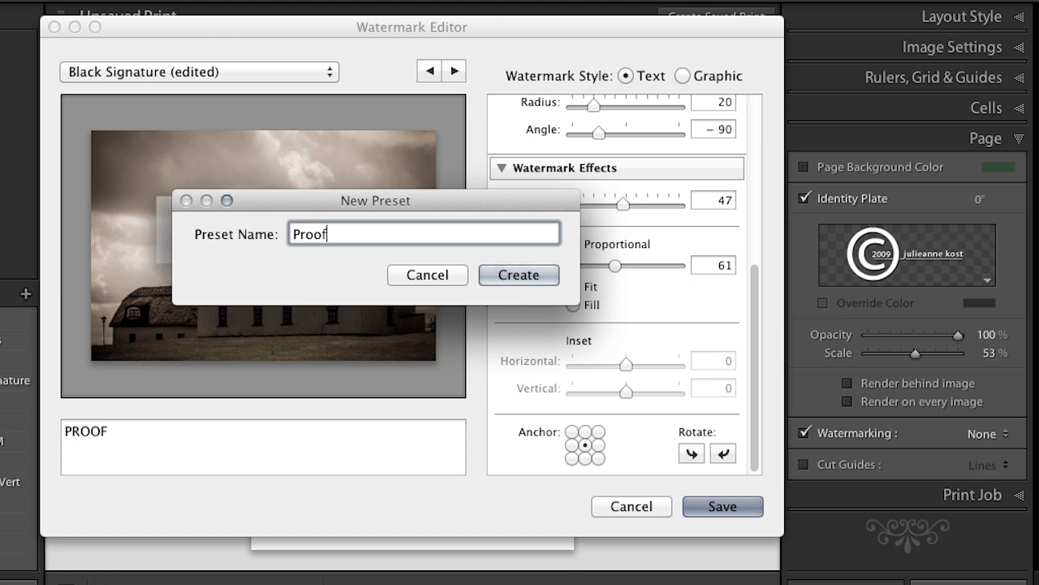
click(491, 274)
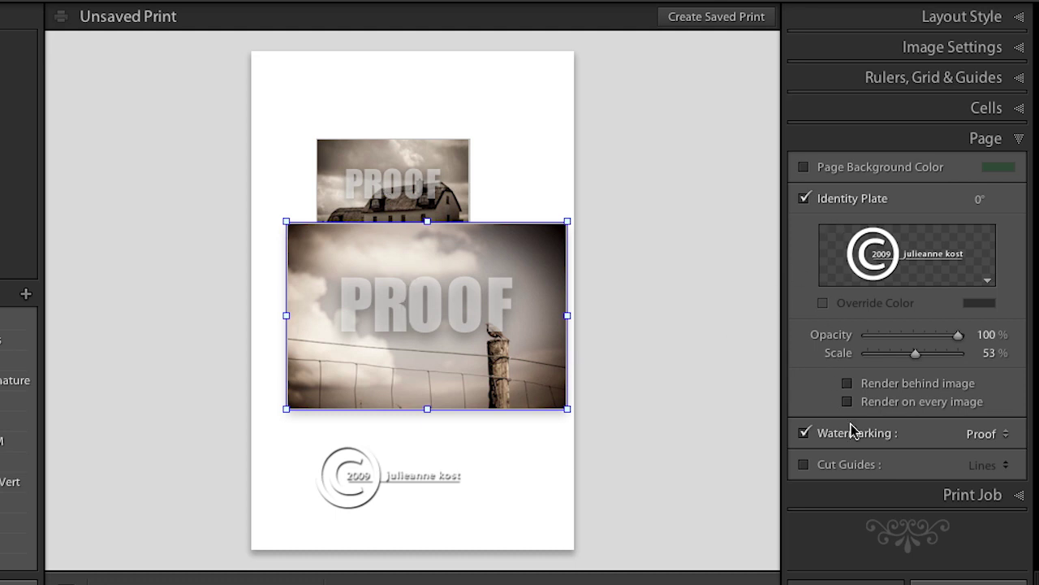
Step: Set Print Job output to Printer with Draft Mode Printing and the 240 ppi Print Resolution off
click(886, 494)
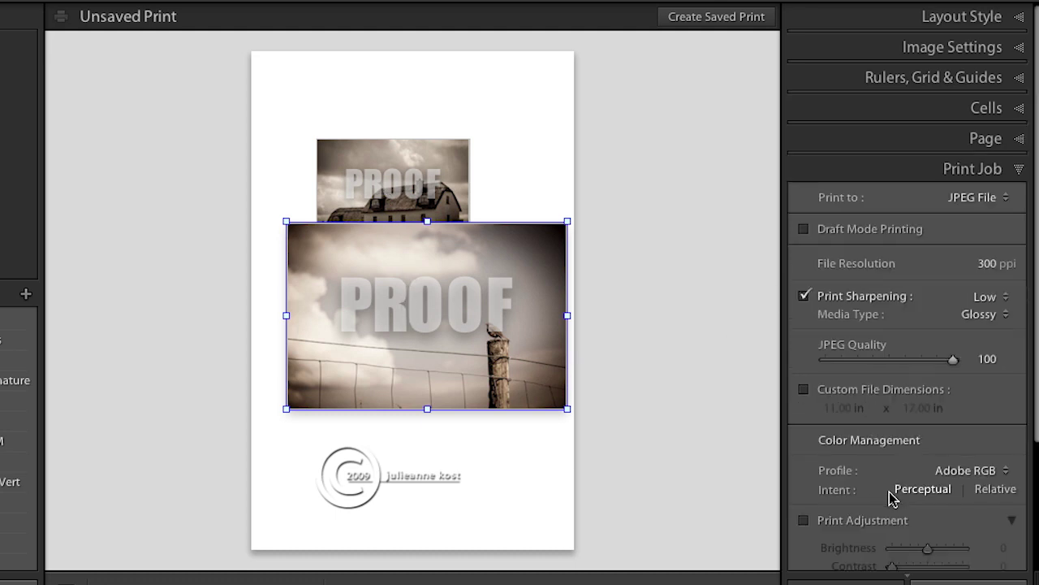
scroll(870, 414, down, 2)
scroll(870, 414, down, 2)
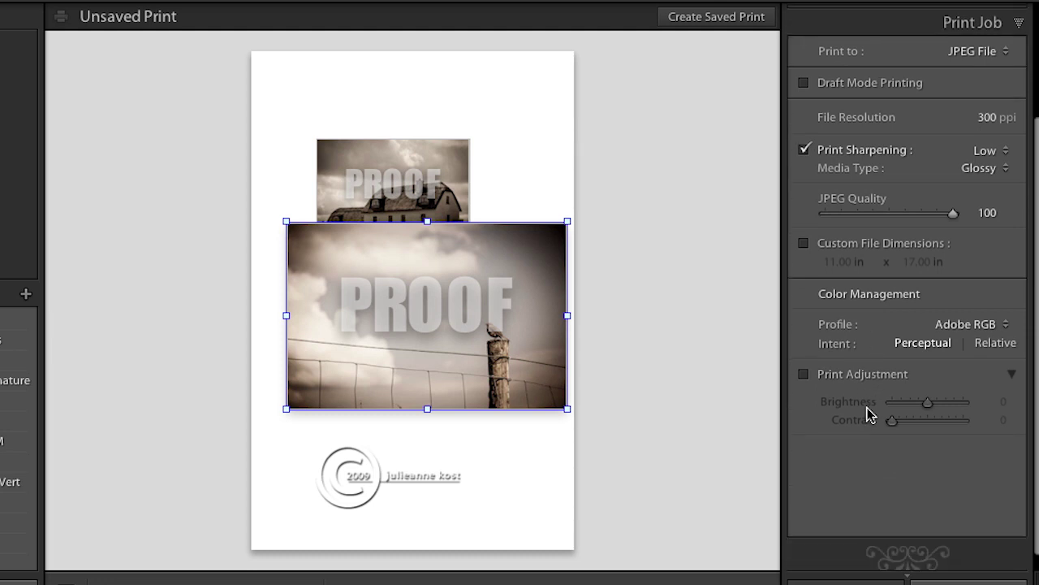
click(987, 51)
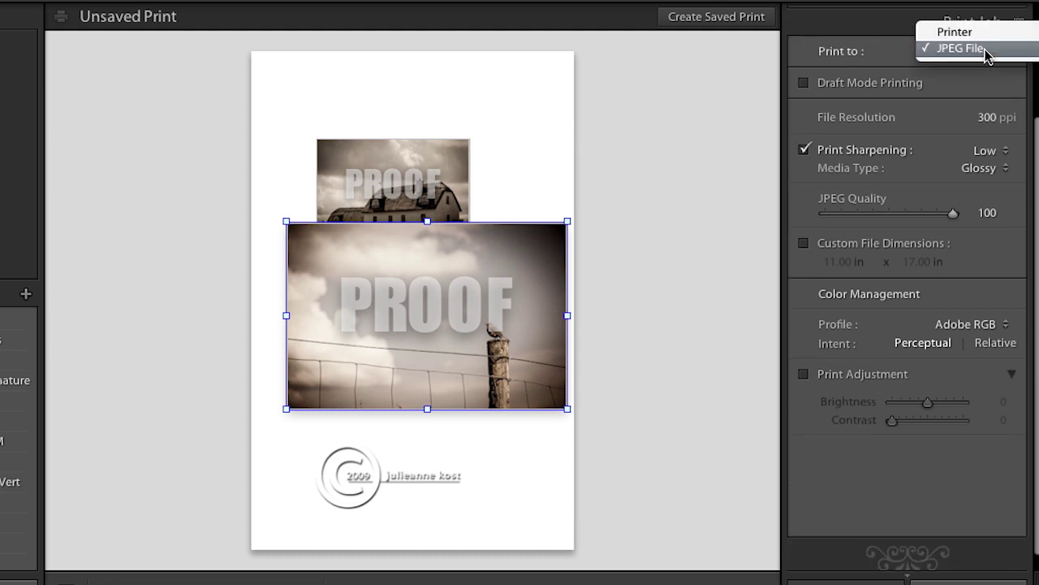
click(982, 34)
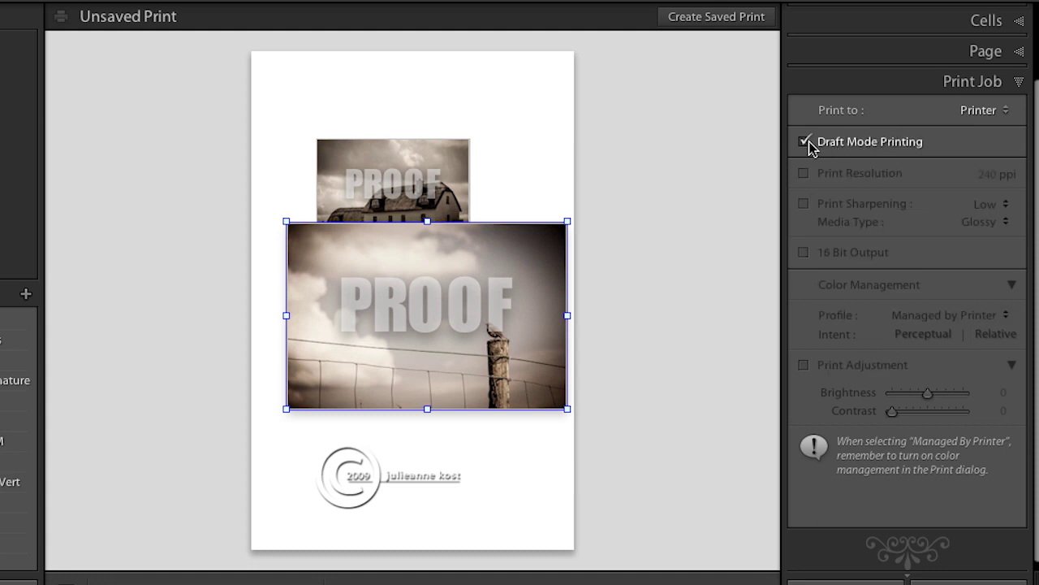
click(804, 142)
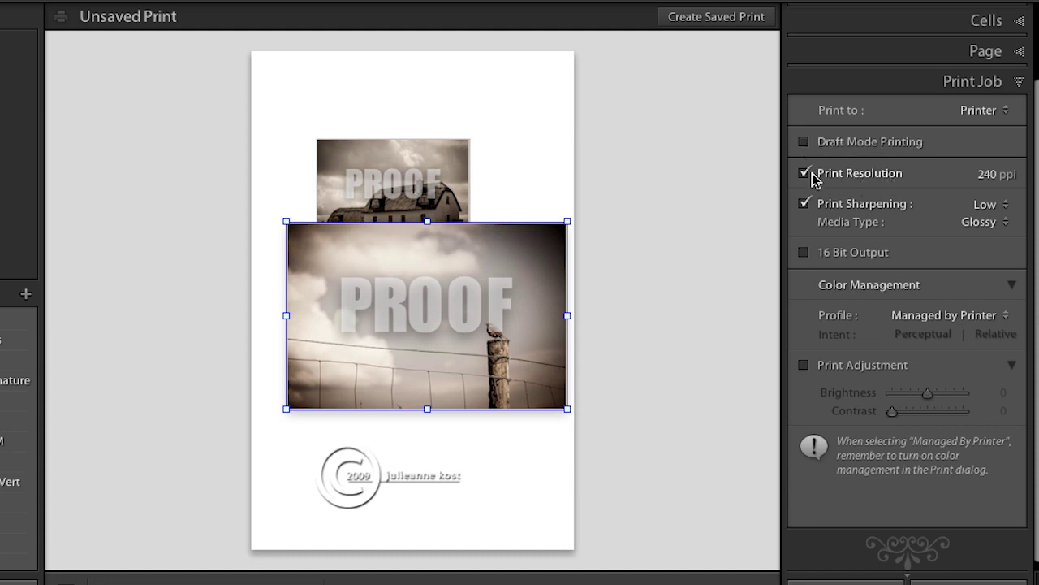
click(804, 173)
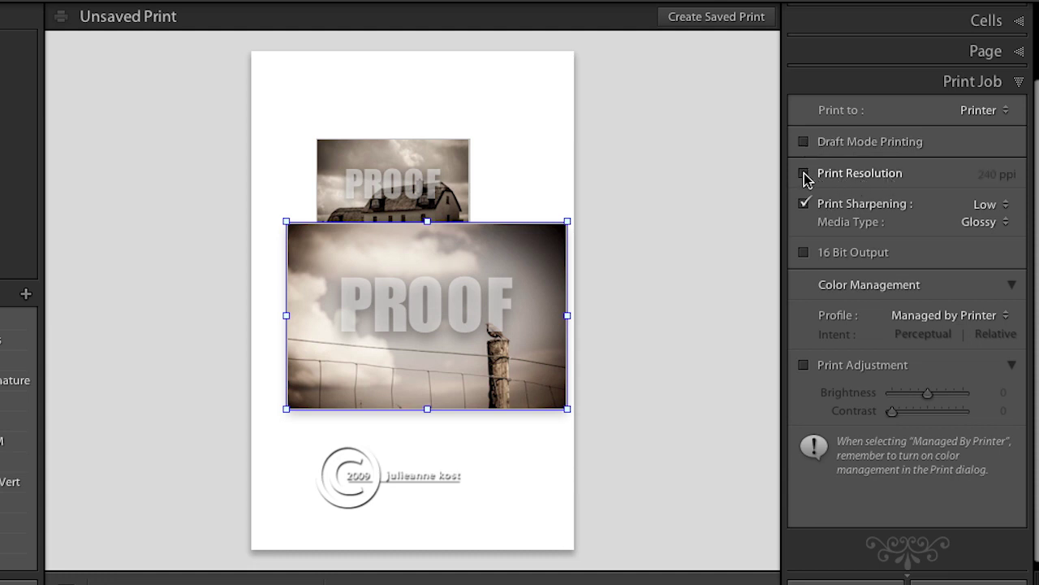